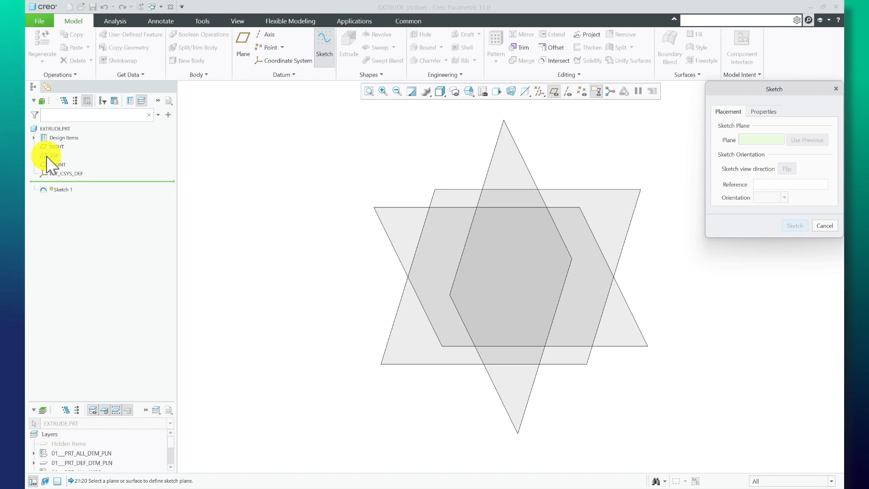
# Step: Start a sketch on the TOP plane and draw a rectangle in the upper-left quadrant
pyautogui.click(48, 155)
pyautogui.click(794, 225)
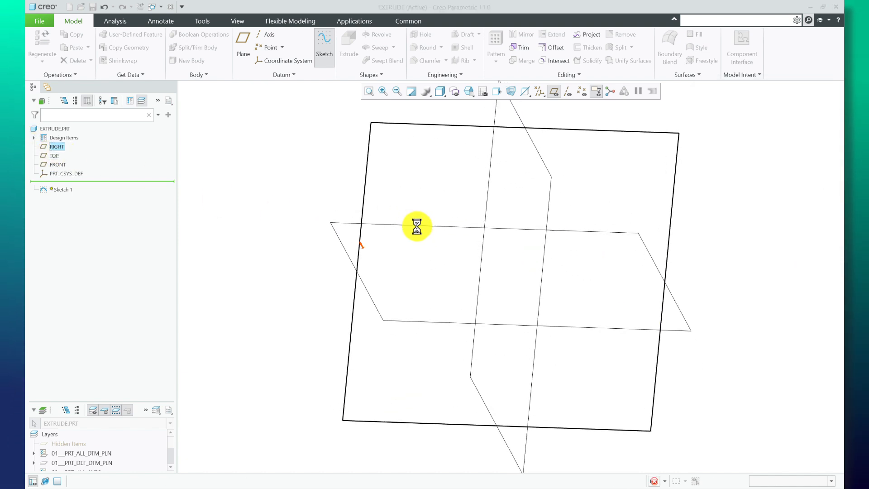
pyautogui.click(258, 48)
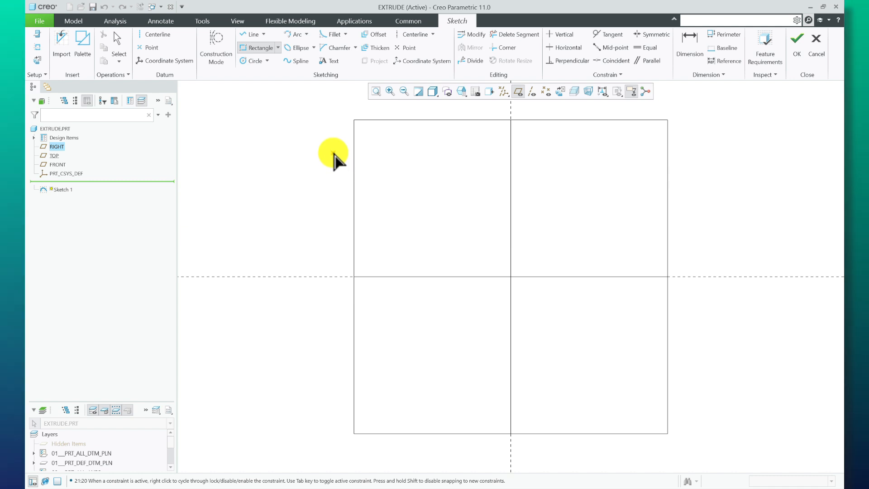
pyautogui.click(333, 153)
pyautogui.click(467, 238)
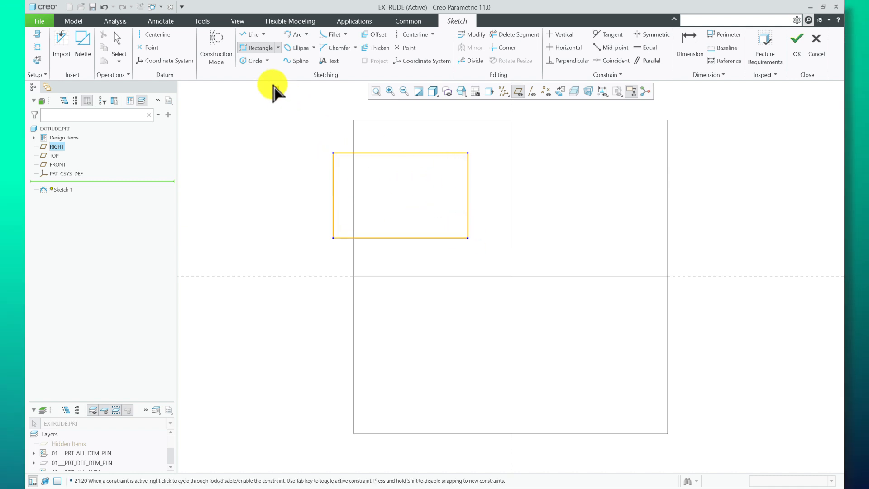
# Step: Draw a circle inside the rectangle and finish the sketch
pyautogui.click(253, 61)
pyautogui.click(396, 195)
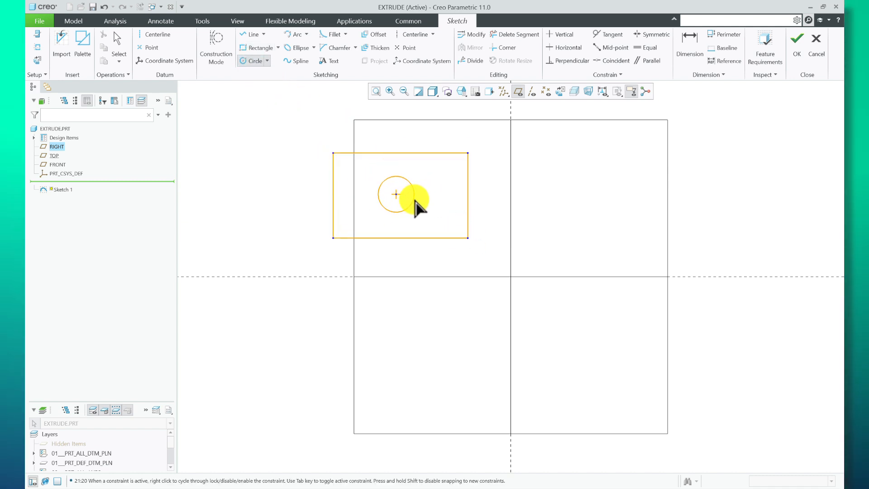
pyautogui.click(420, 206)
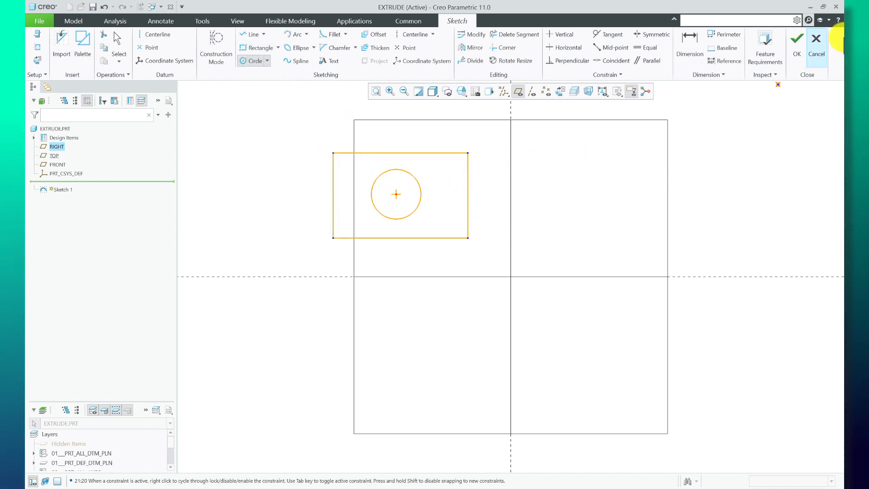
pyautogui.click(797, 43)
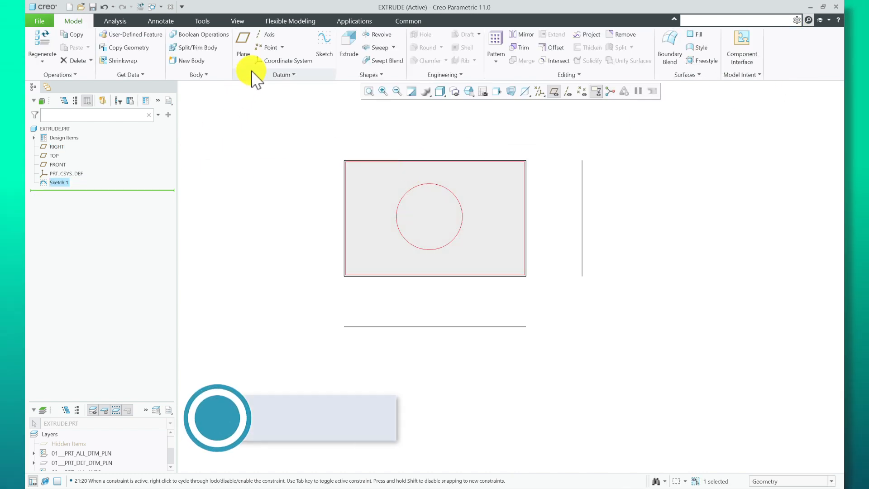
# Step: Start a second sketch on the TOP plane and draw an upward-bulging arc of about 187 radius in the upper-right quadrant
pyautogui.click(325, 46)
pyautogui.click(53, 155)
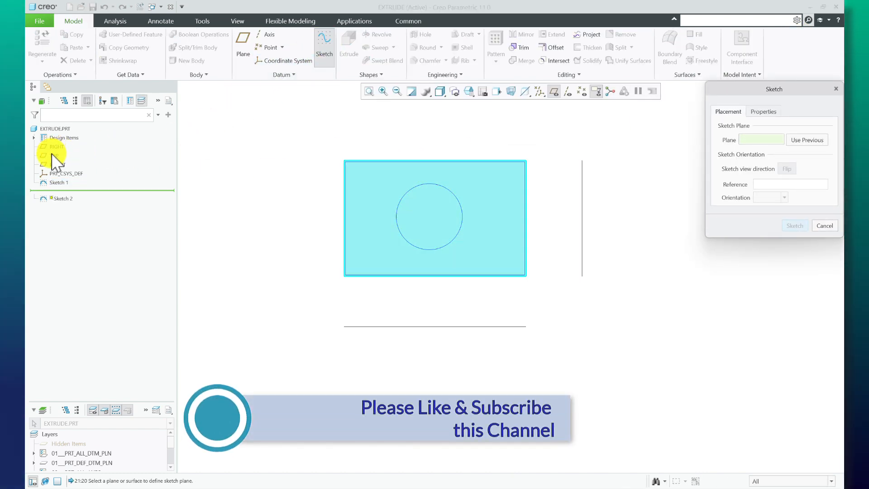
pyautogui.click(793, 224)
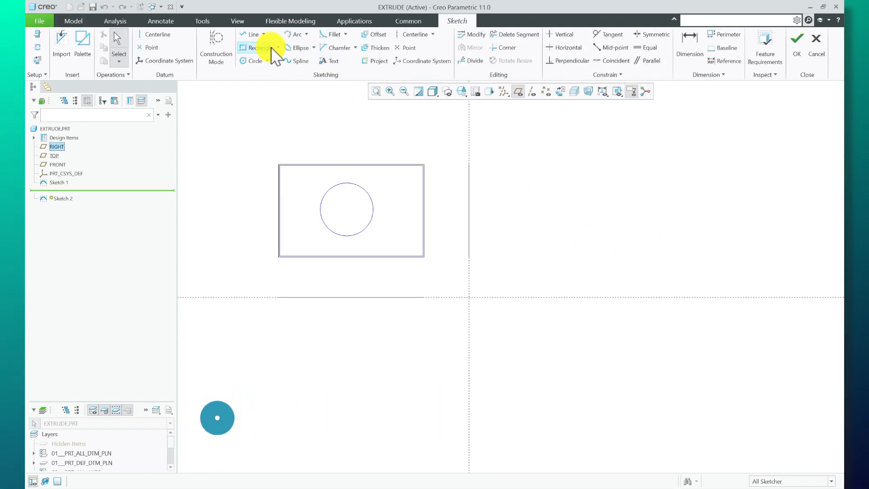
pyautogui.click(292, 34)
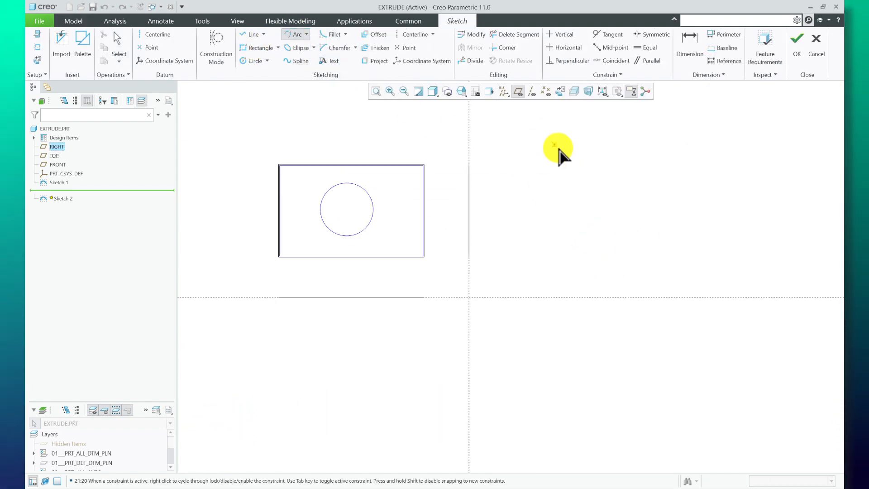
pyautogui.click(669, 206)
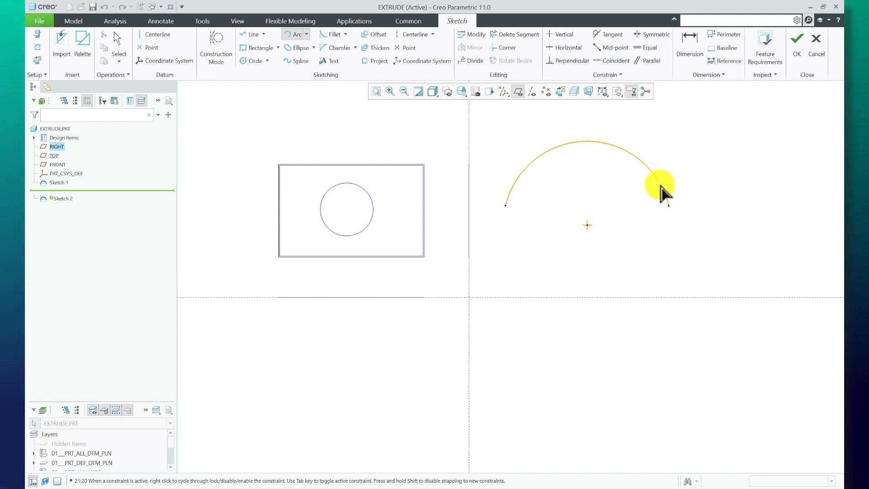
pyautogui.click(614, 178)
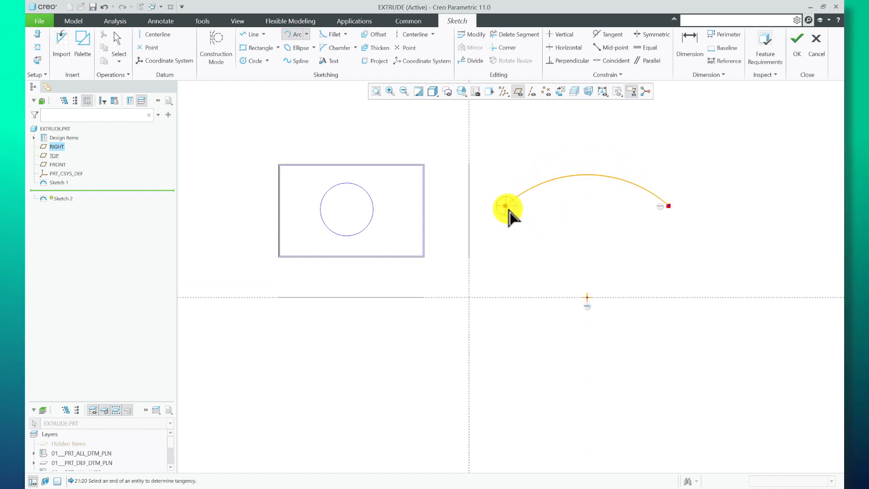
# Step: Close the lens shape with a downward-bulging arc of about 146 radius between the same endpoints and finish the sketch
pyautogui.click(669, 206)
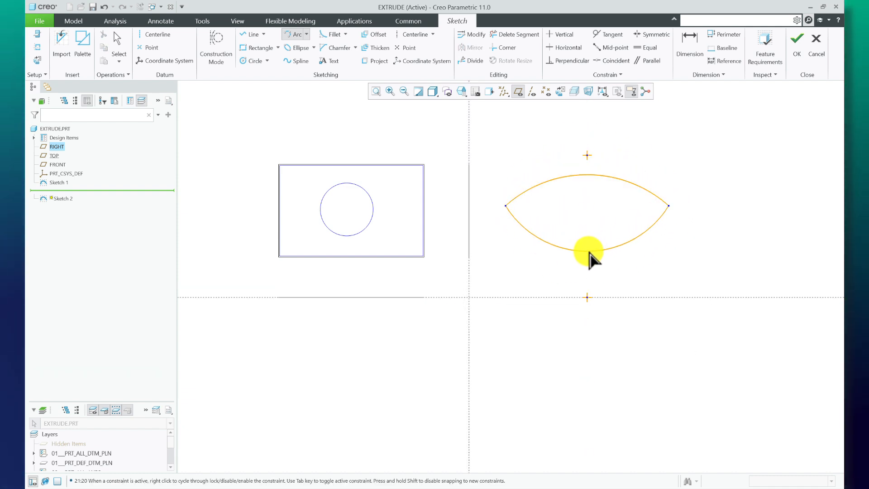
pyautogui.click(598, 250)
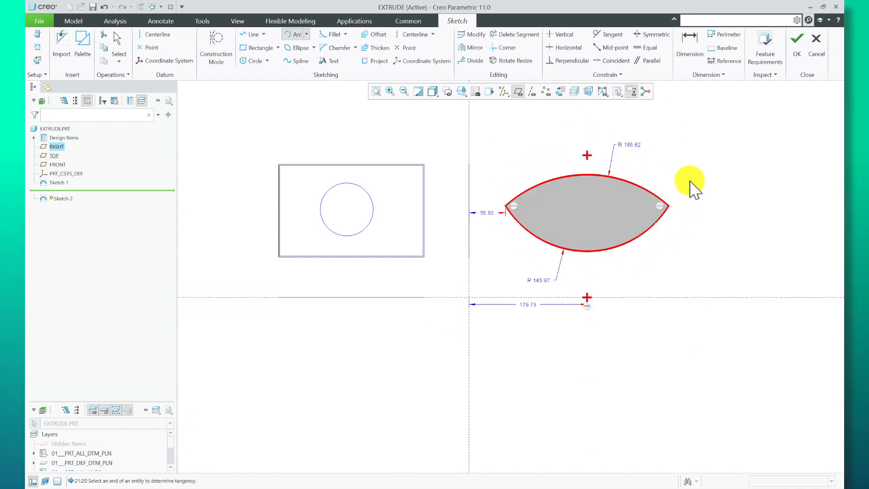
pyautogui.click(797, 45)
# Step: Start a third sketch on the TOP plane and draw a zigzag of three connected lines in the lower-left quadrant
pyautogui.scroll(-2, 411, 237)
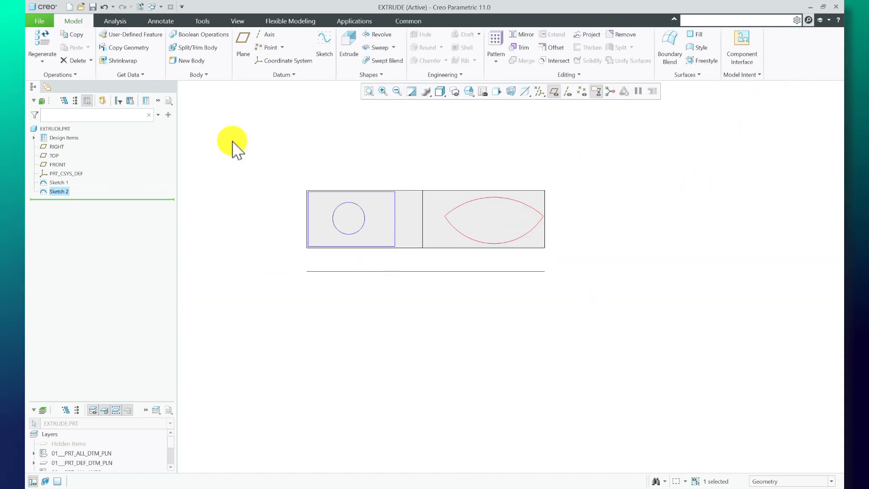
pyautogui.click(309, 267)
pyautogui.scroll(-1, 309, 267)
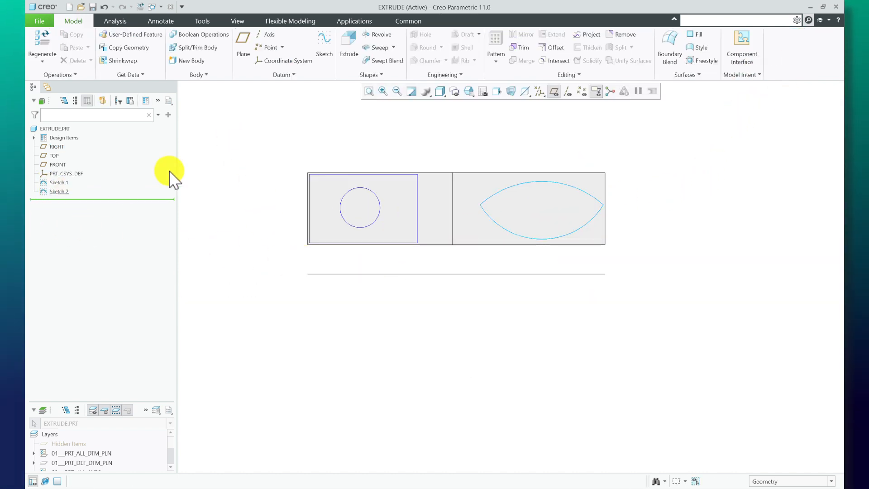
pyautogui.click(324, 47)
pyautogui.click(61, 157)
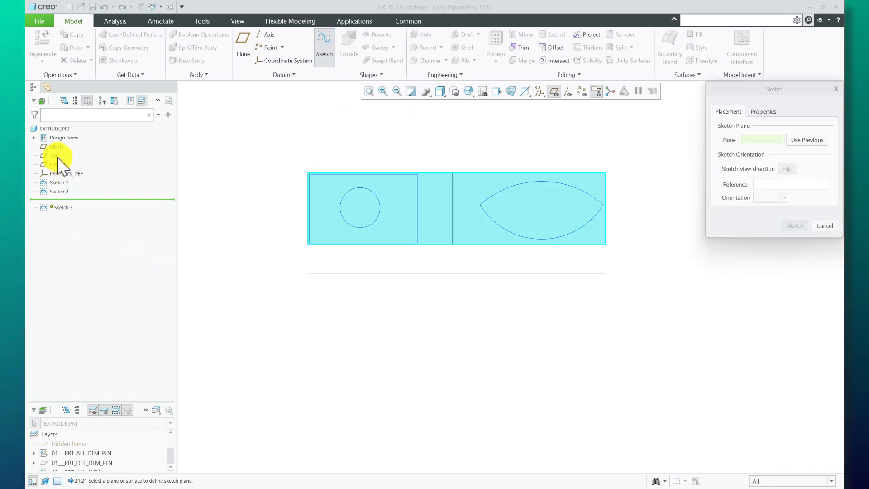
pyautogui.click(799, 222)
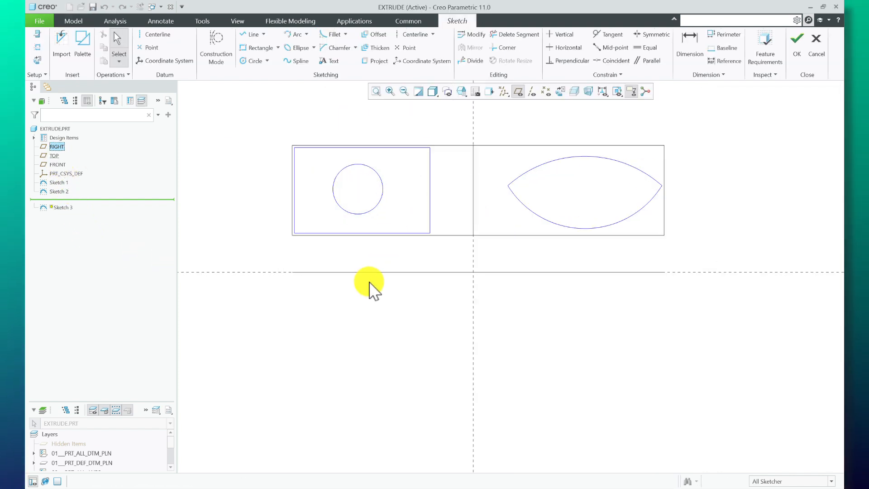
pyautogui.click(248, 35)
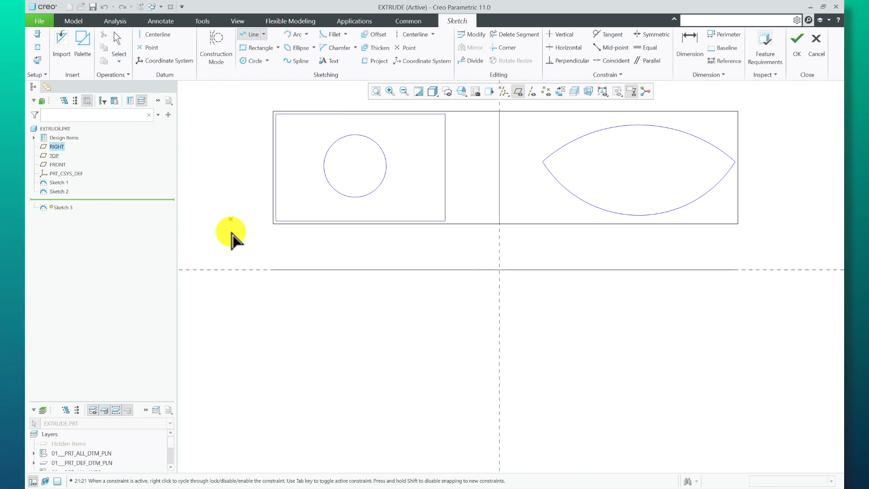
pyautogui.click(282, 297)
pyautogui.click(334, 368)
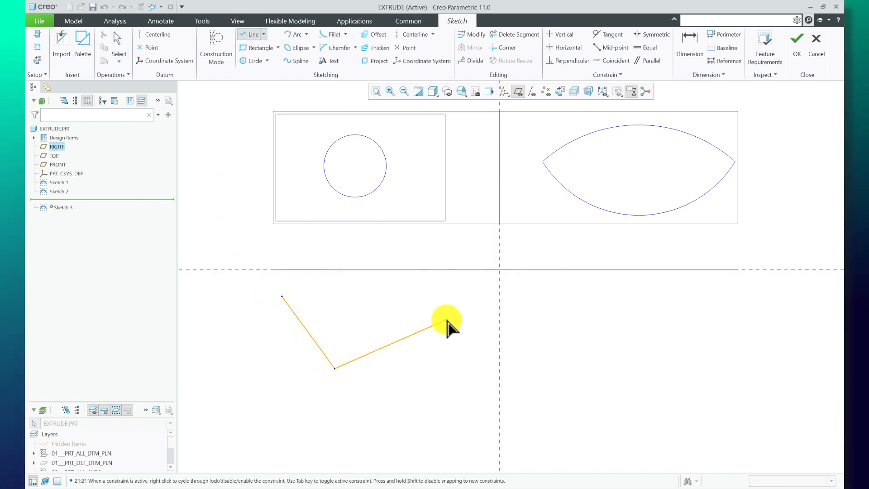
pyautogui.click(433, 297)
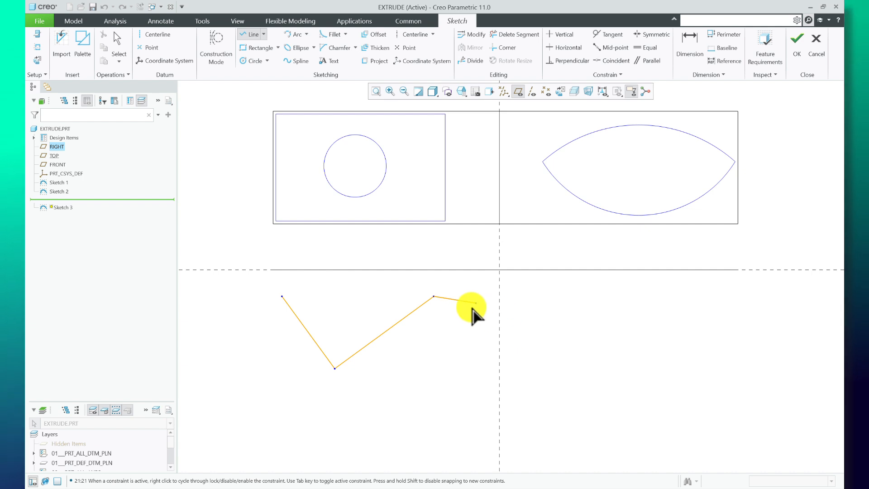
pyautogui.click(462, 360)
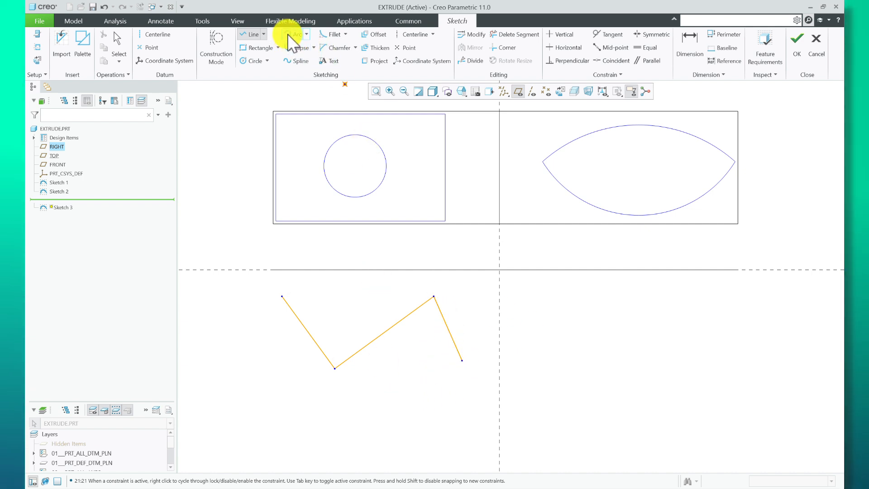
# Step: Add a tangent arc of about 53 radius at the free end of the last zigzag line and finish the sketch
pyautogui.click(462, 361)
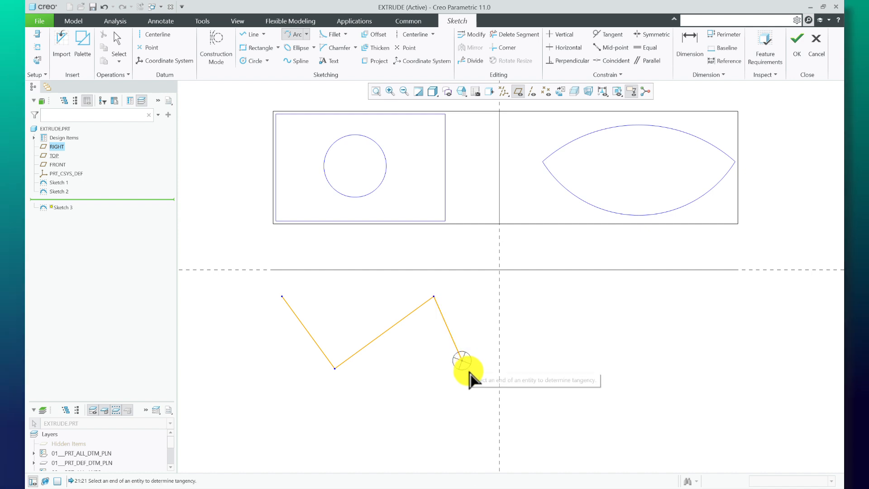
pyautogui.middleClick(494, 391)
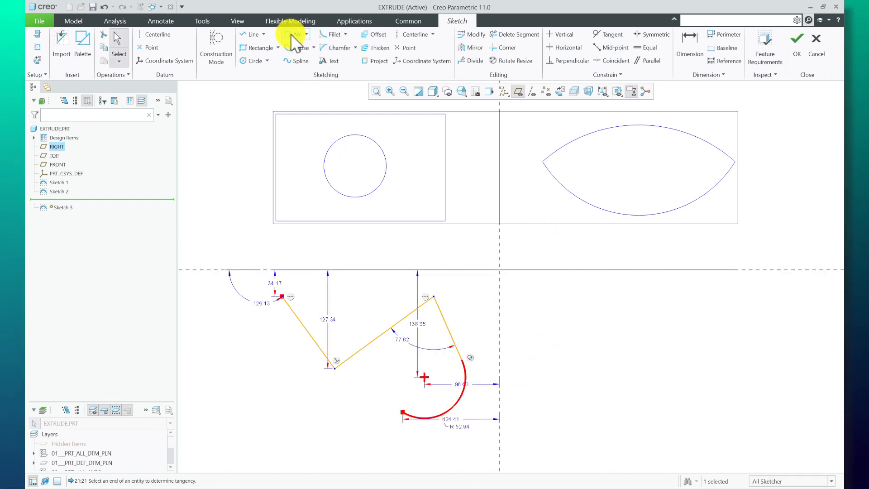
pyautogui.click(795, 45)
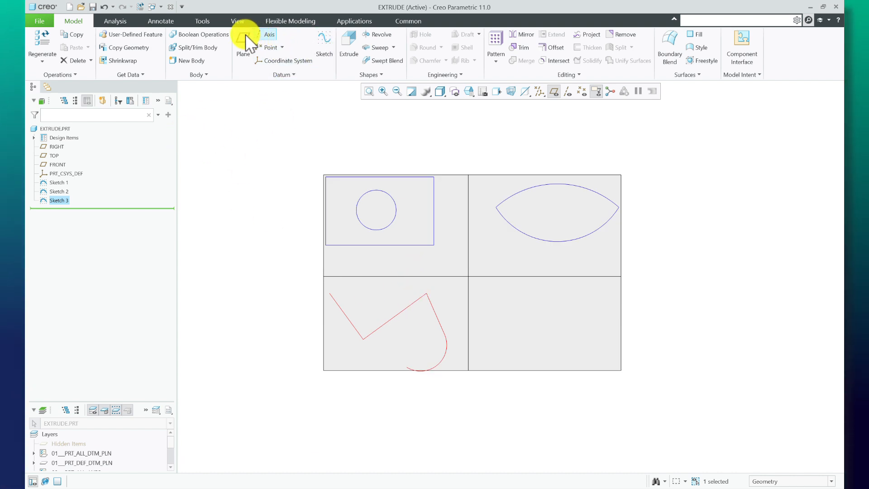
# Step: Sketch a single shallow, downward-bulging arc on the TOP plane in the lower-right quadrant and finish the sketch
pyautogui.click(324, 47)
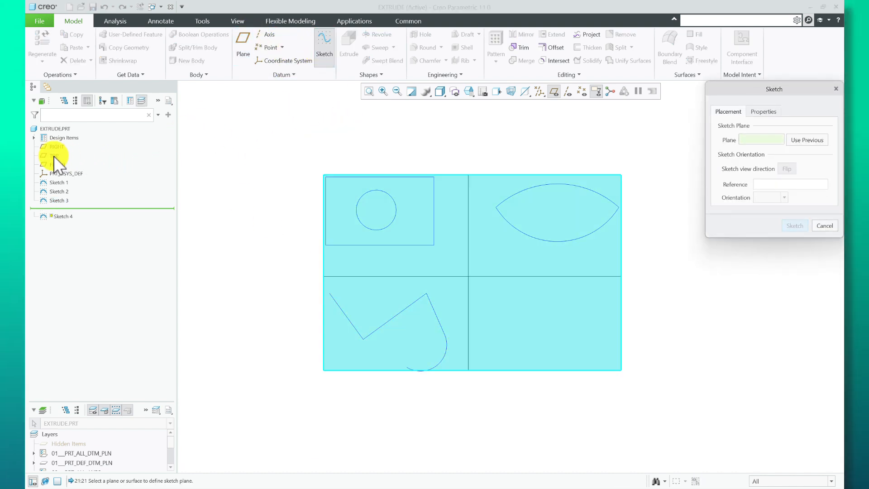
pyautogui.click(54, 155)
pyautogui.scroll(-1, 651, 334)
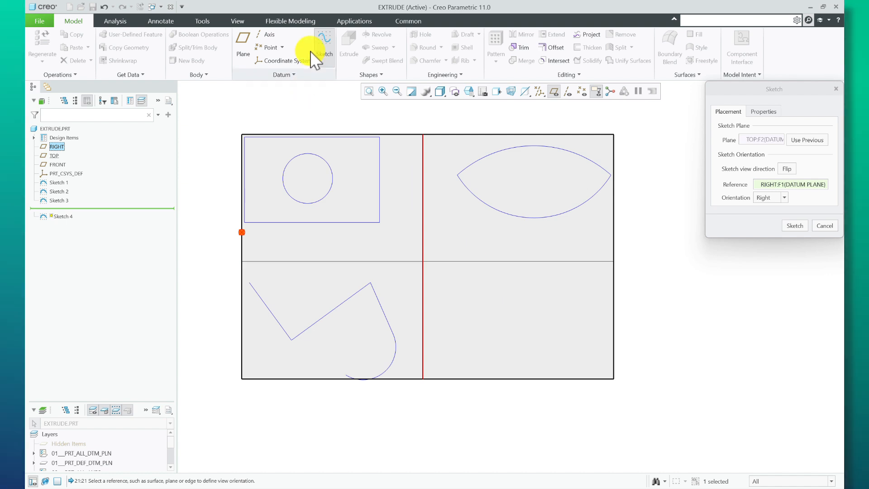
pyautogui.click(794, 226)
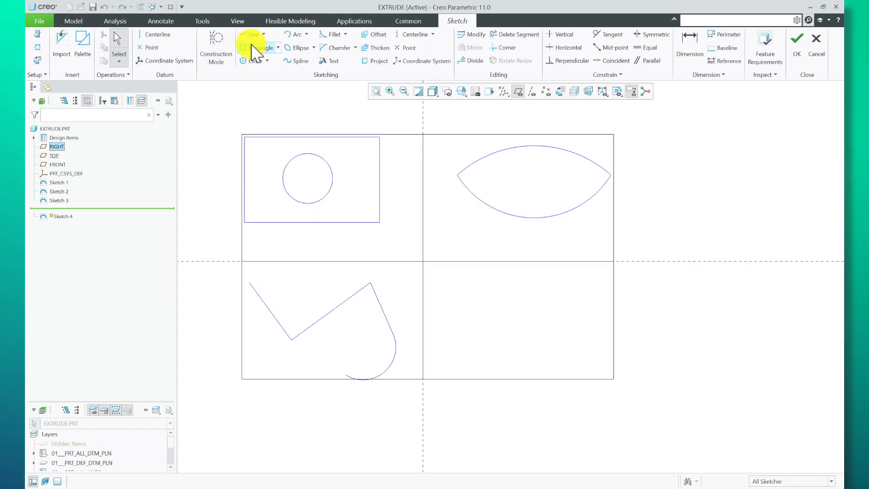
pyautogui.click(467, 318)
pyautogui.click(678, 318)
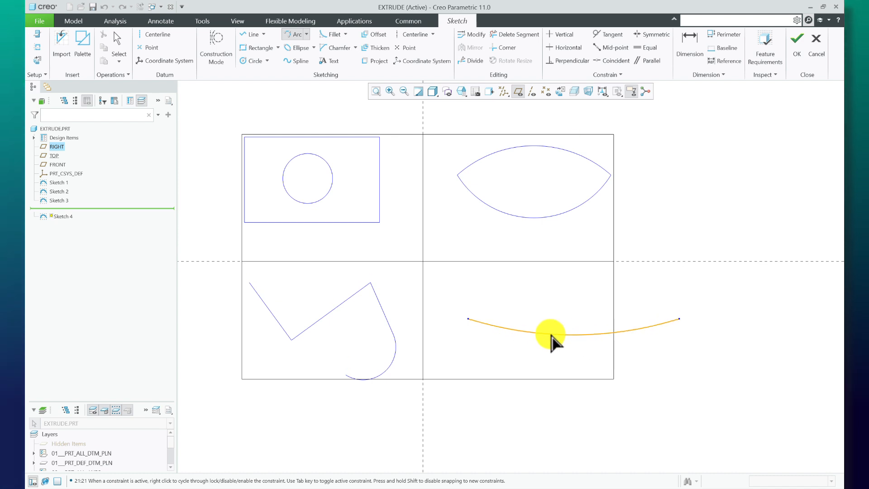
pyautogui.click(592, 324)
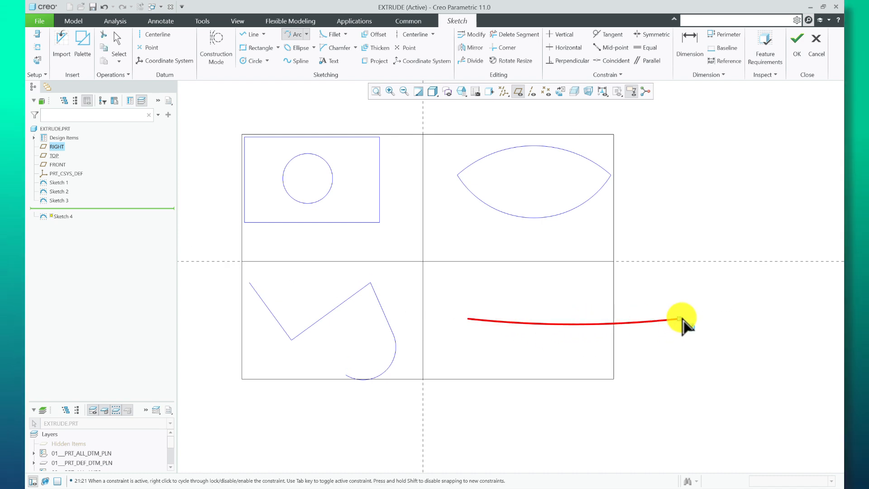
pyautogui.middleClick(558, 302)
pyautogui.click(792, 50)
# Step: Hide the FRONT and RIGHT datum planes, leaving the TOP plane displayed
pyautogui.scroll(1, 568, 302)
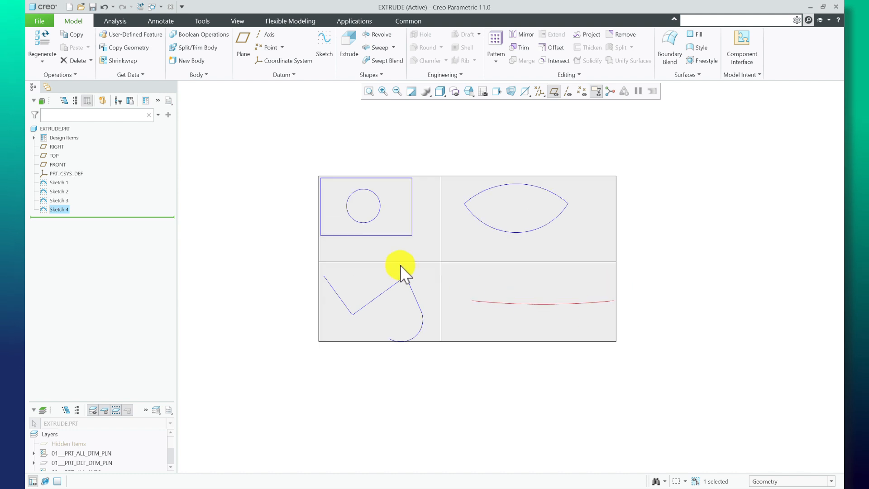
pyautogui.scroll(-2, 401, 263)
pyautogui.moveTo(454, 308)
pyautogui.mouseDown(button='middle')
pyautogui.moveTo(451, 257)
pyautogui.moveTo(532, 128)
pyautogui.mouseUp(button='middle')
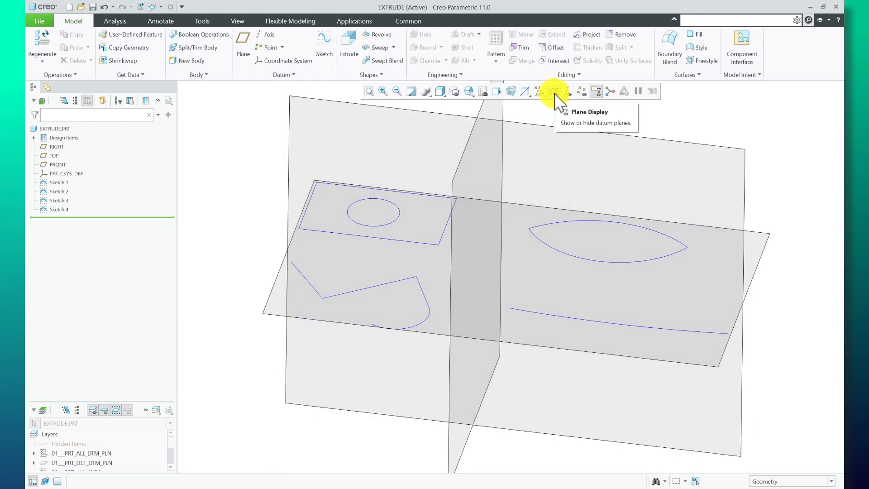
pyautogui.click(72, 164)
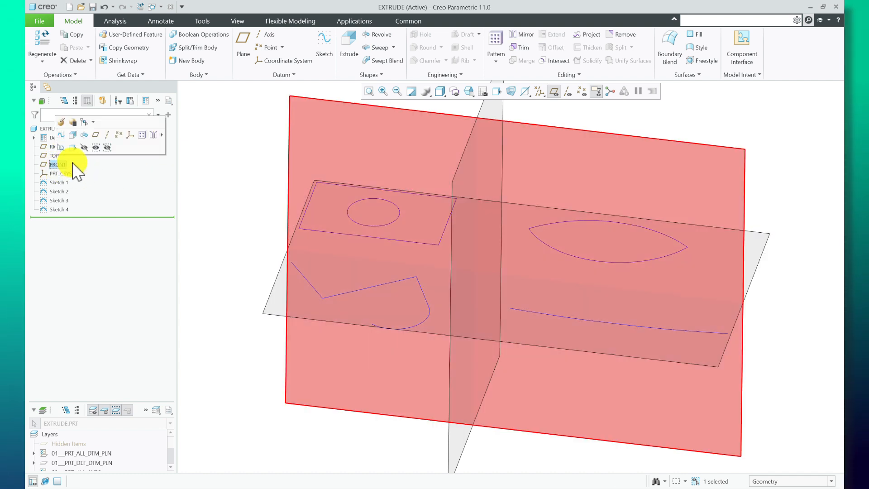
pyautogui.click(84, 148)
pyautogui.moveTo(333, 242); pyautogui.dragTo(322, 226, button='middle')
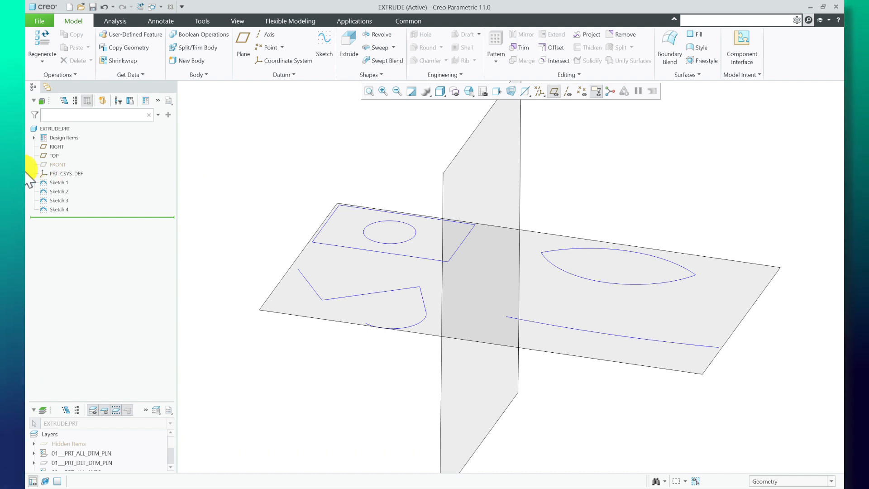
pyautogui.click(56, 146)
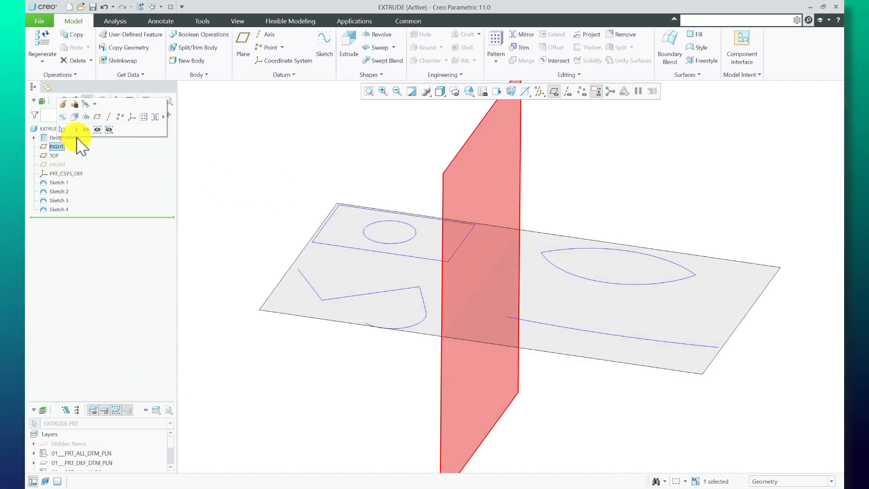
pyautogui.click(84, 132)
pyautogui.moveTo(376, 281)
pyautogui.mouseDown(button='middle')
pyautogui.moveTo(378, 252)
pyautogui.moveTo(383, 280)
pyautogui.moveTo(380, 272)
pyautogui.mouseUp(button='middle')
pyautogui.hotkey('ctrl', 'd')
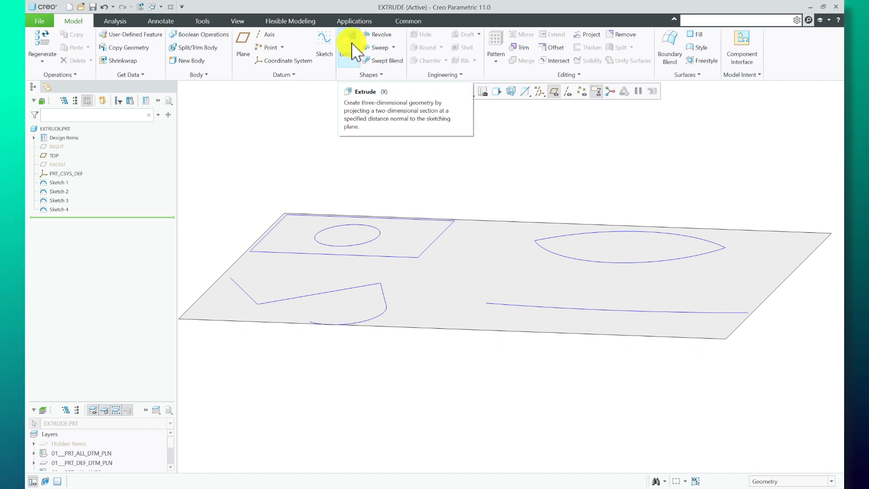
# Step: Try extruding Sketch 1, the rectangle with the circle inside, as a solid and discard the feature
pyautogui.click(55, 183)
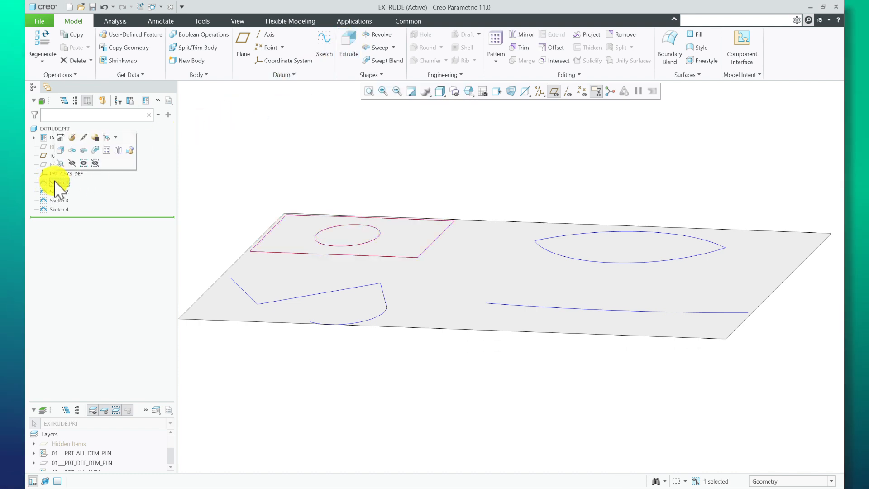
pyautogui.click(351, 43)
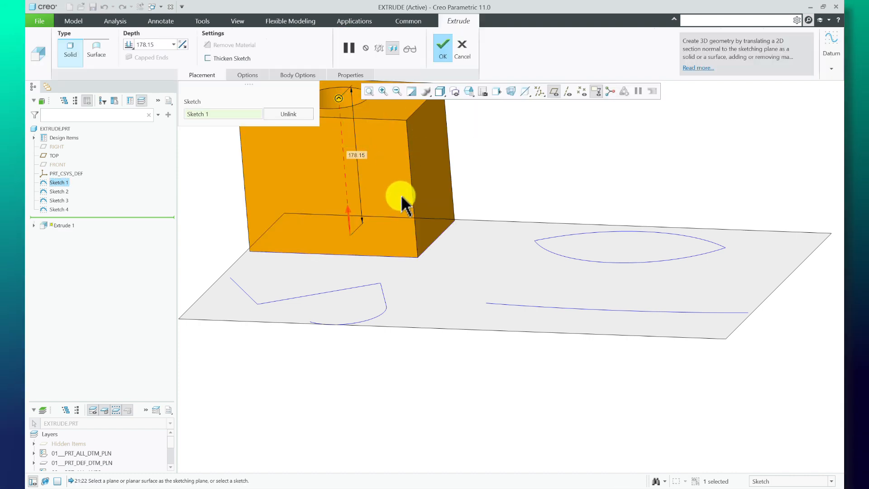
pyautogui.scroll(2, 427, 227)
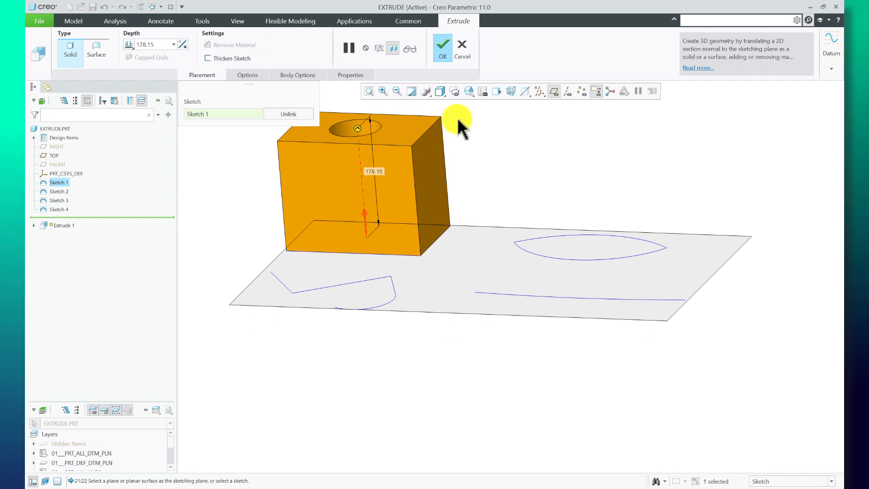
pyautogui.click(462, 45)
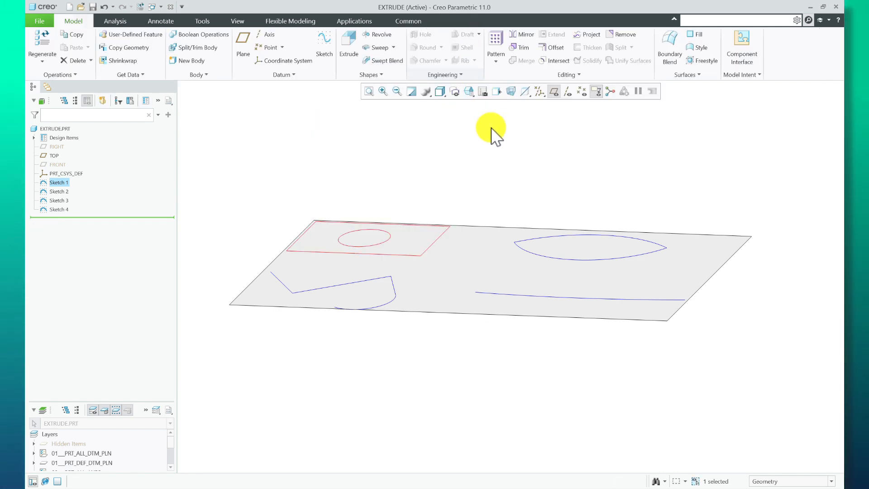
# Step: Try extruding Sketch 3, the open zigzag with the arc, as a surface and discard the feature
pyautogui.click(311, 291)
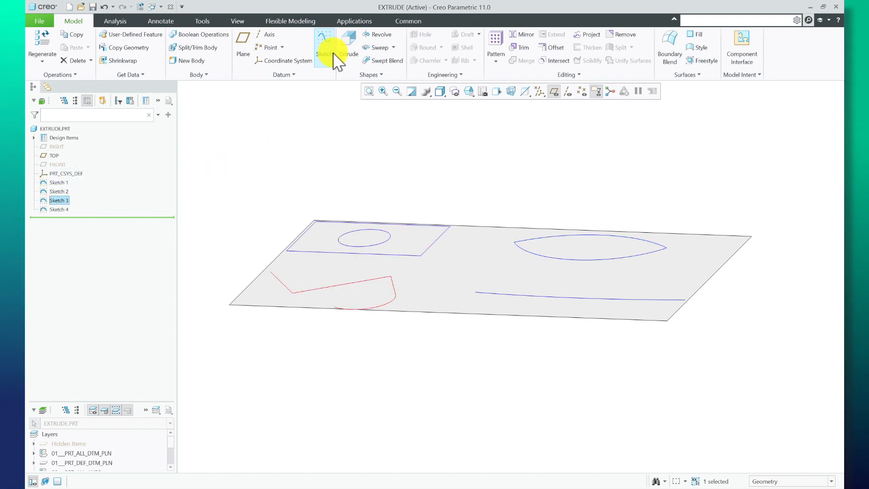
pyautogui.click(344, 45)
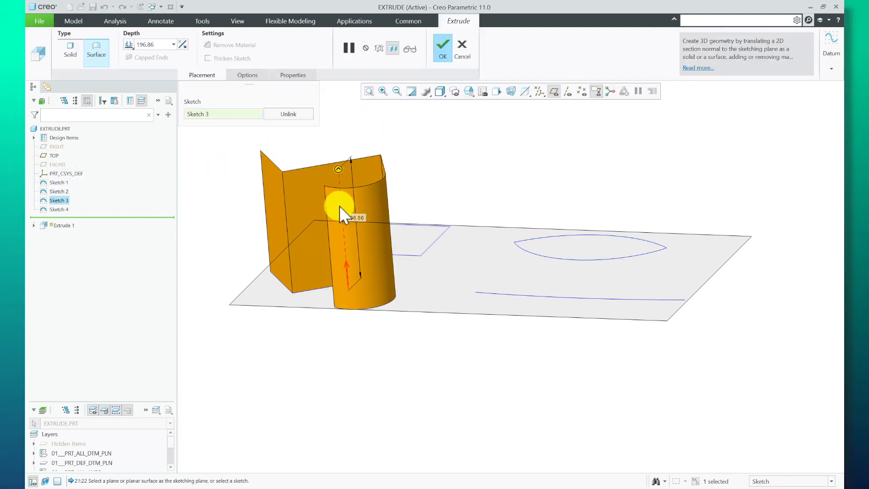
pyautogui.click(462, 46)
# Step: Try extruding Sketch 2, the closed lens-shaped profile, as a solid and discard the feature
pyautogui.click(60, 191)
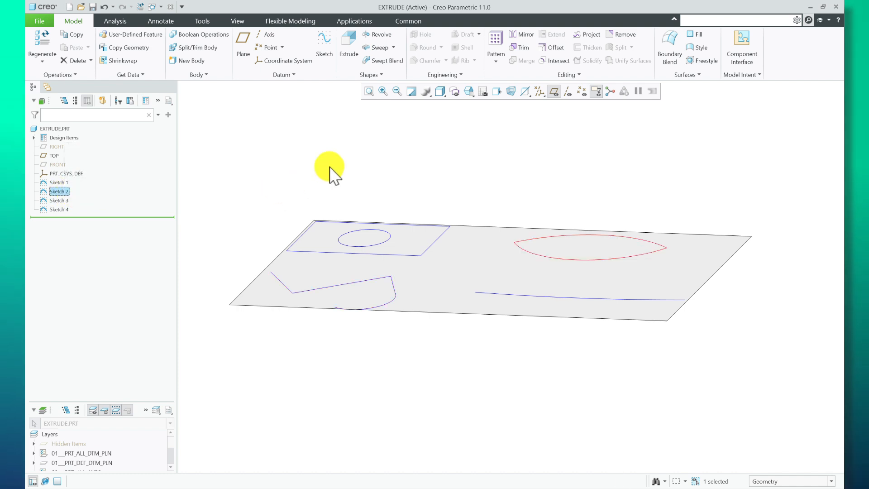
pyautogui.click(351, 49)
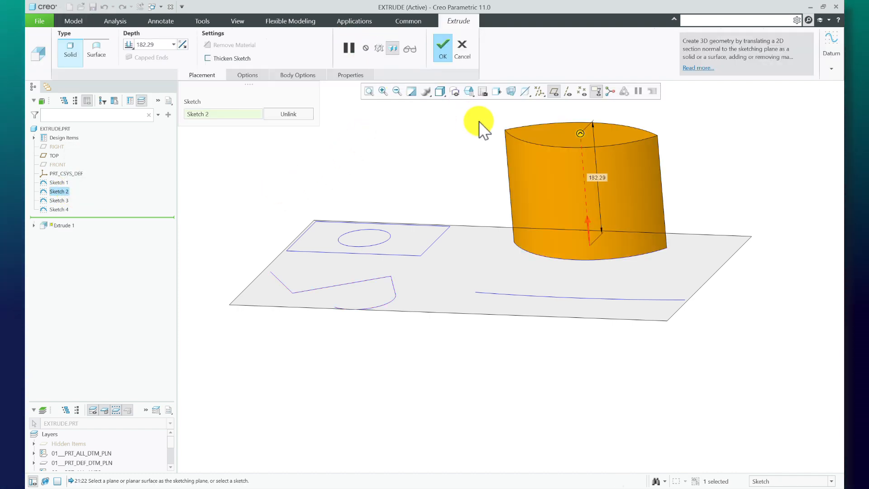
pyautogui.click(461, 49)
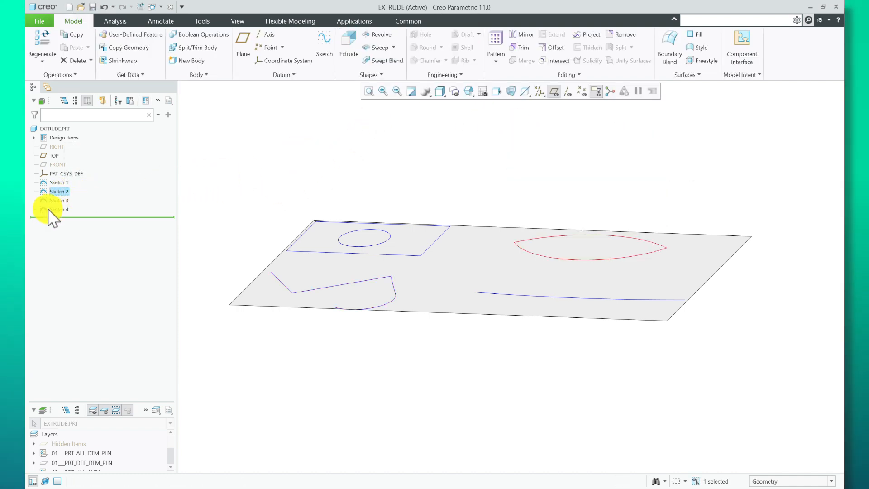
# Step: Try extruding Sketch 4, the single open arc, as a surface and discard the feature
pyautogui.click(54, 209)
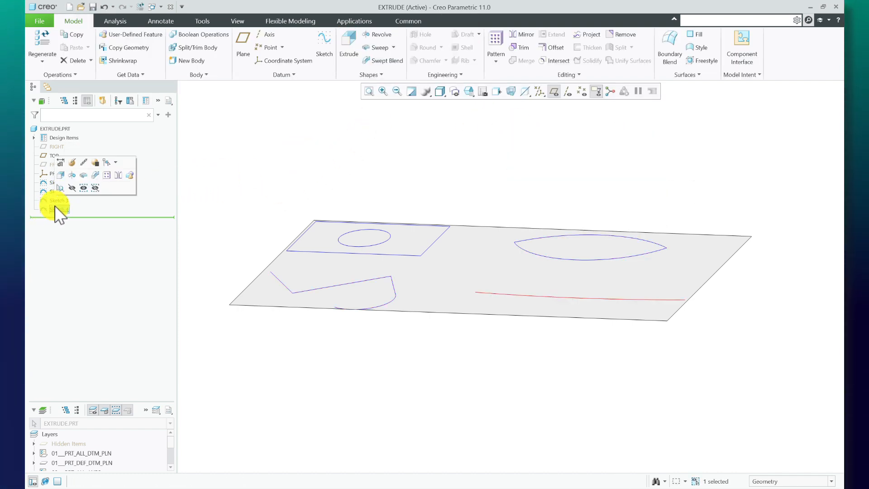
pyautogui.click(351, 49)
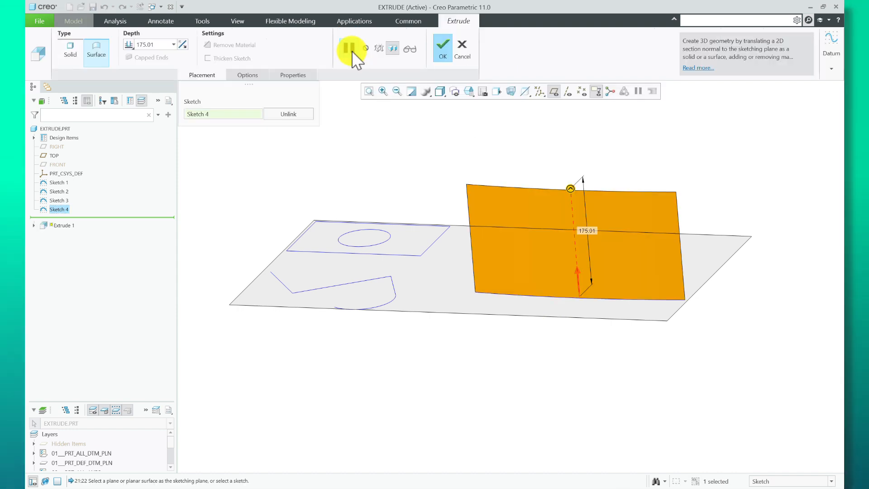
pyautogui.click(470, 46)
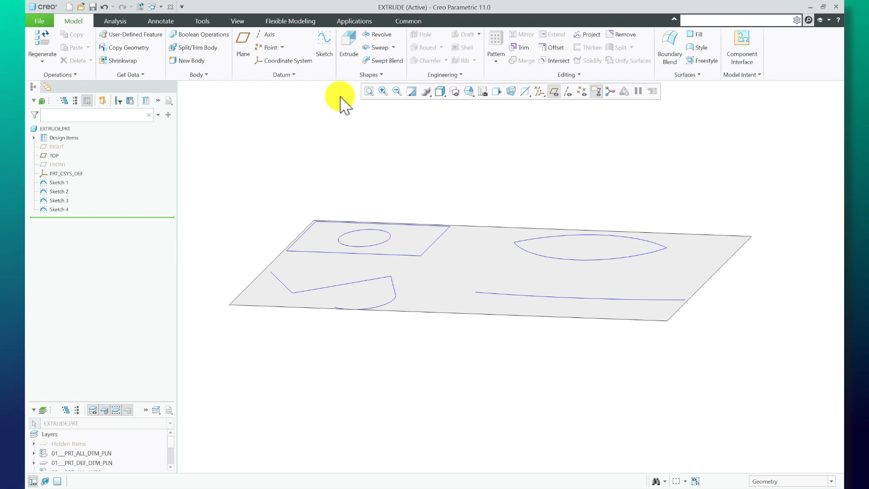
# Step: Start an Extrude without a preselected sketch, try Sketch 1 and Sketch 2 as its section, and remove each reference
pyautogui.click(350, 49)
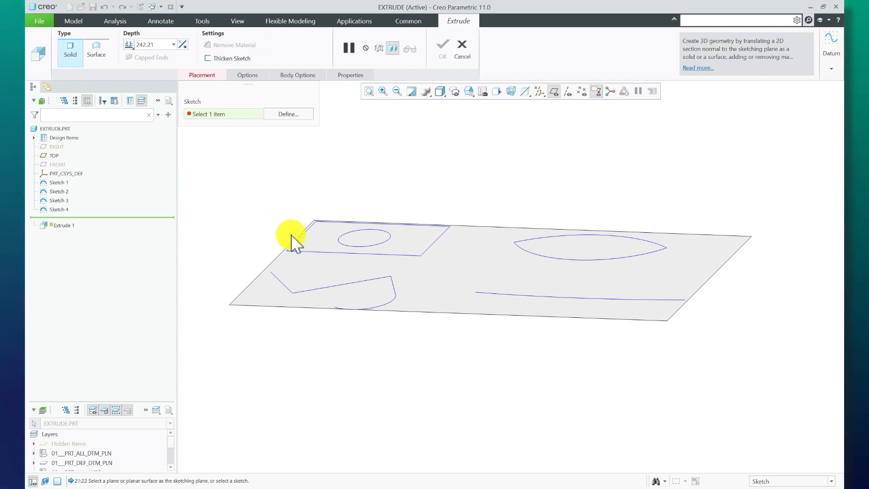
pyautogui.click(301, 254)
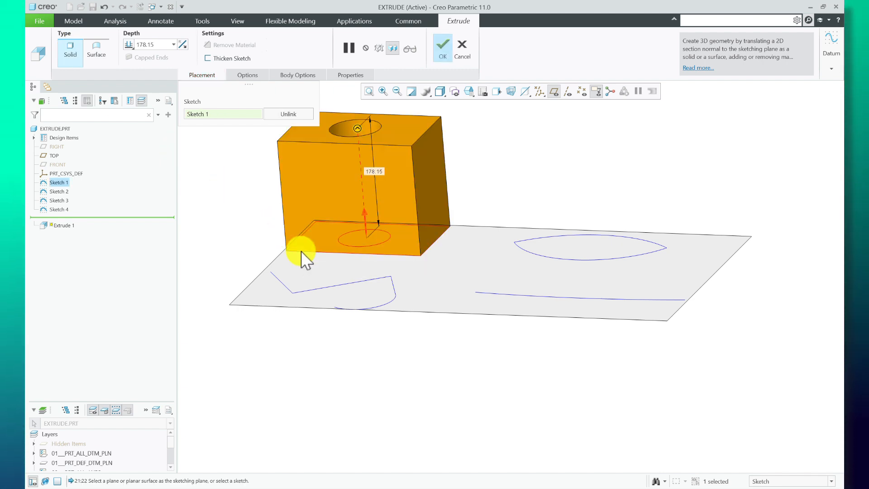
pyautogui.click(243, 119)
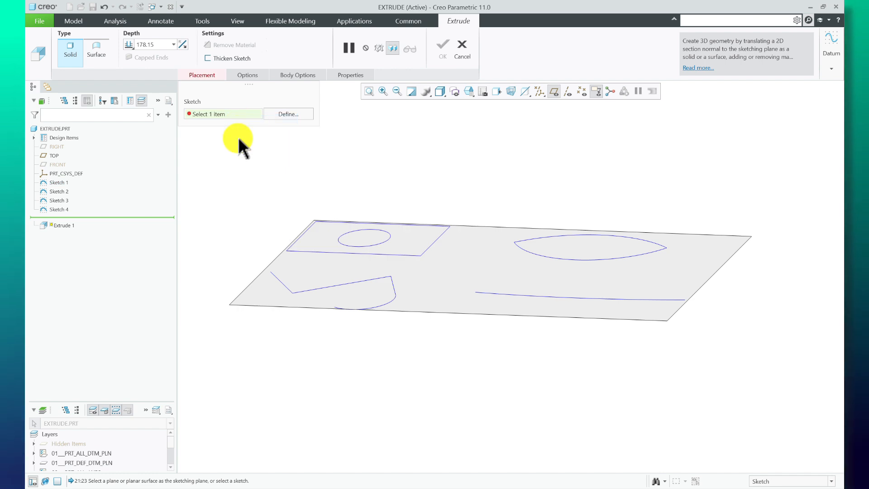
pyautogui.click(533, 253)
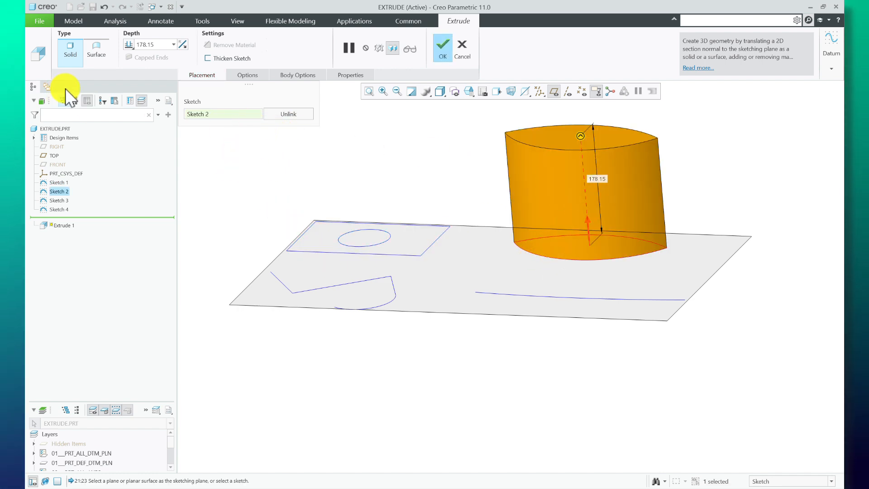
pyautogui.click(223, 120)
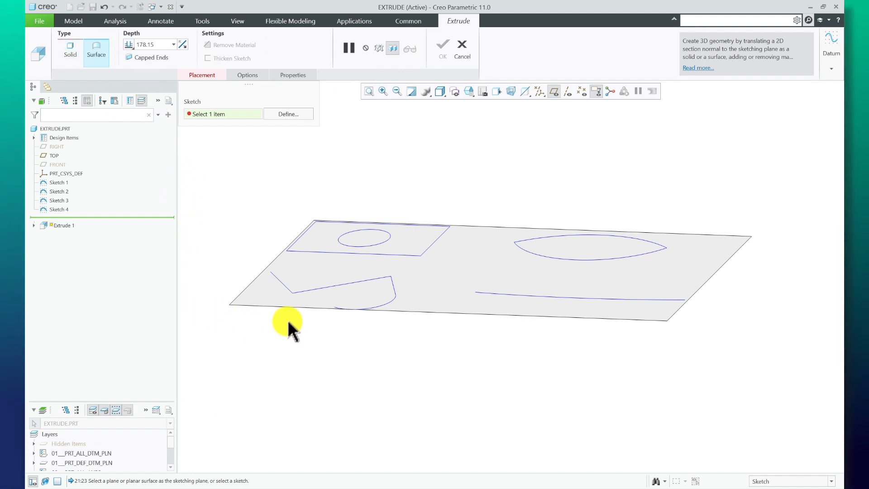
# Step: Try the open Sketch 3 and Sketch 4 as sections of the surface extrusion, removing each sketch reference
pyautogui.click(315, 289)
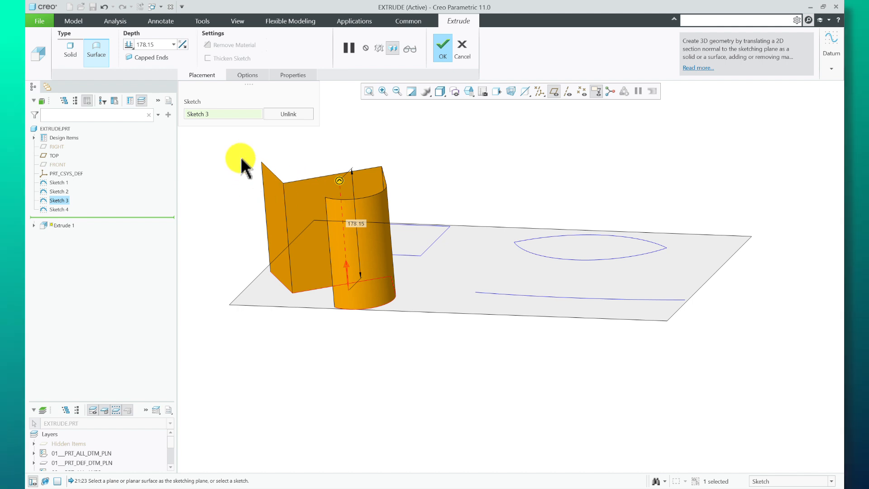
pyautogui.rightClick(232, 114)
pyautogui.click(254, 121)
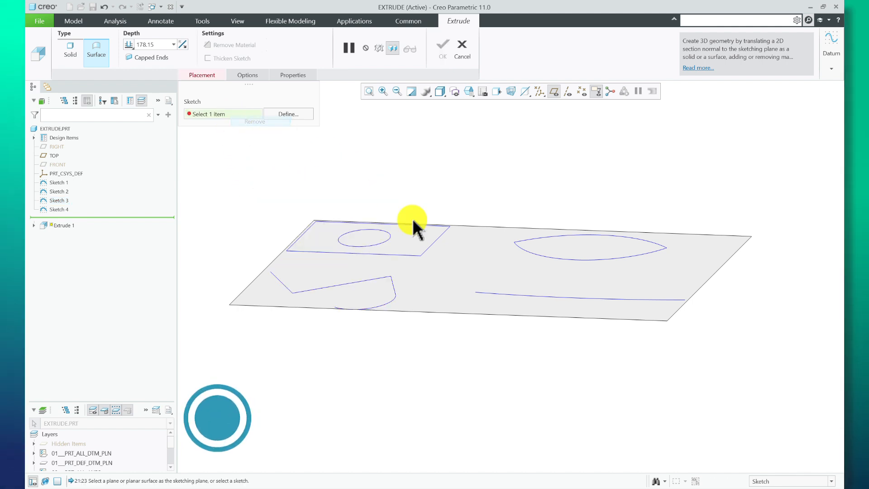
pyautogui.click(506, 294)
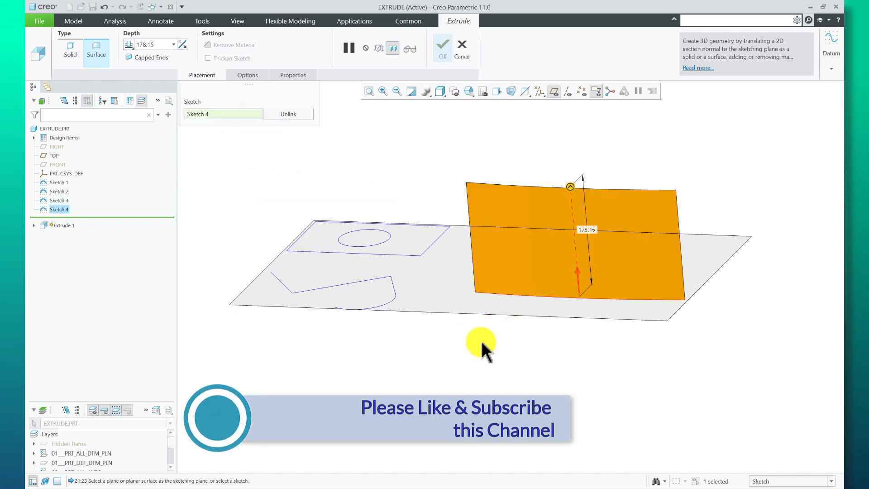
pyautogui.rightClick(229, 119)
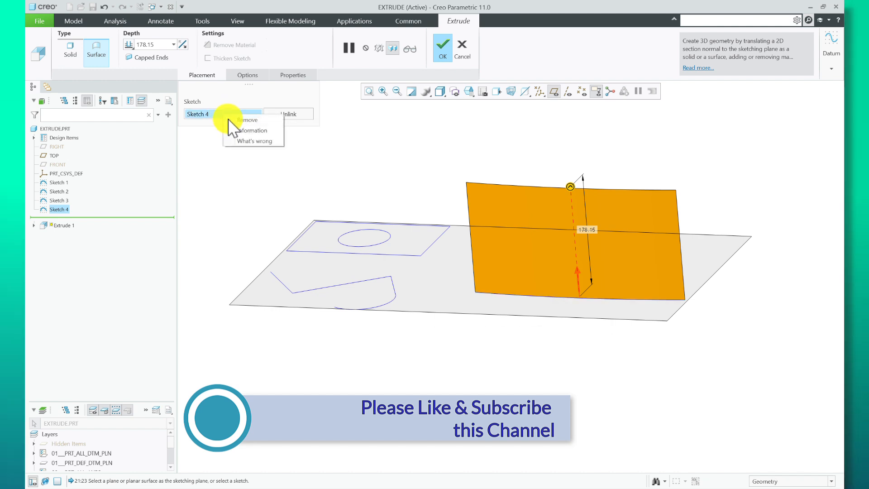
pyautogui.click(236, 121)
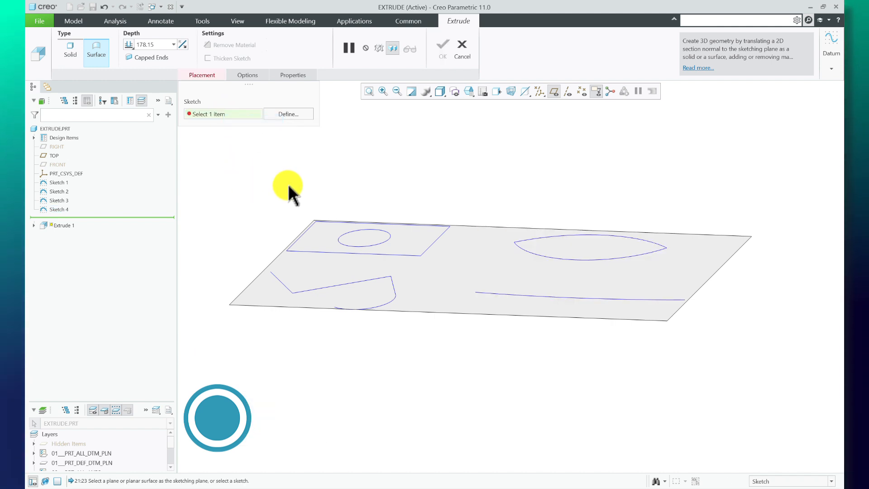
# Step: Use Sketch 1 as the extrusion's section and set the feature type to Surface
pyautogui.click(327, 249)
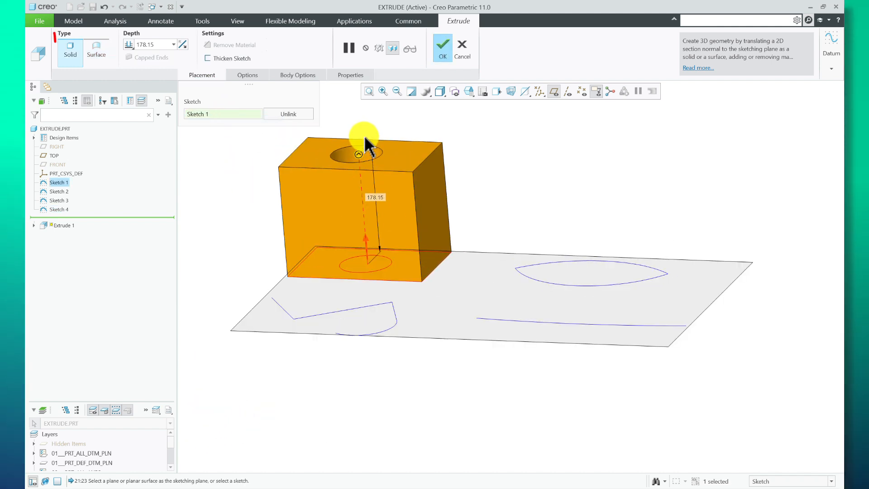
pyautogui.scroll(-2, 364, 134)
pyautogui.scroll(1, 400, 140)
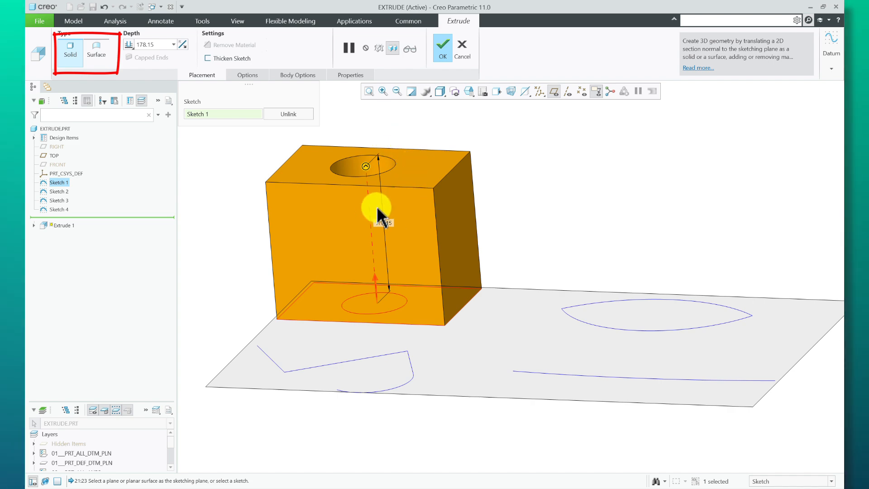
pyautogui.click(96, 52)
pyautogui.moveTo(362, 188)
pyautogui.mouseDown(button='middle')
pyautogui.moveTo(358, 231)
pyautogui.moveTo(361, 190)
pyautogui.moveTo(374, 201)
pyautogui.moveTo(362, 176)
pyautogui.moveTo(350, 188)
pyautogui.moveTo(358, 191)
pyautogui.mouseUp(button='middle')
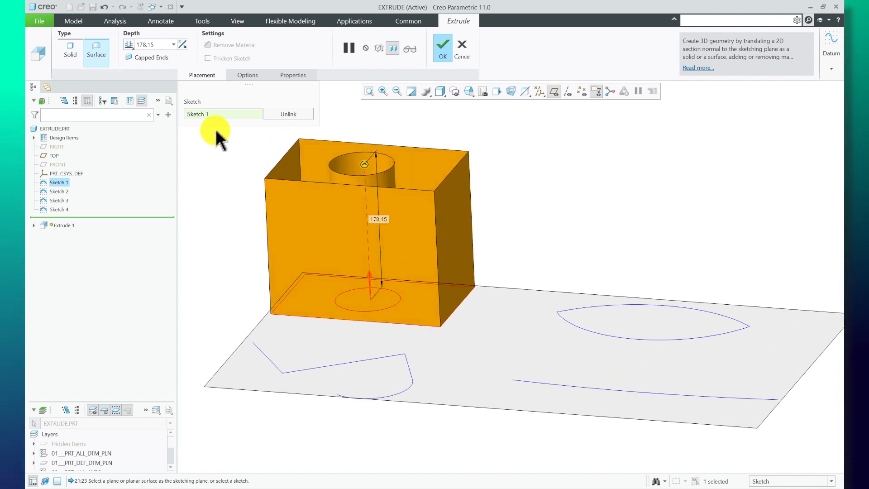
# Step: Shorten the extrusion to about 156.94 and make it symmetric about the sketching plane with a depth of about 153.38
pyautogui.moveTo(367, 161); pyautogui.dragTo(379, 180)
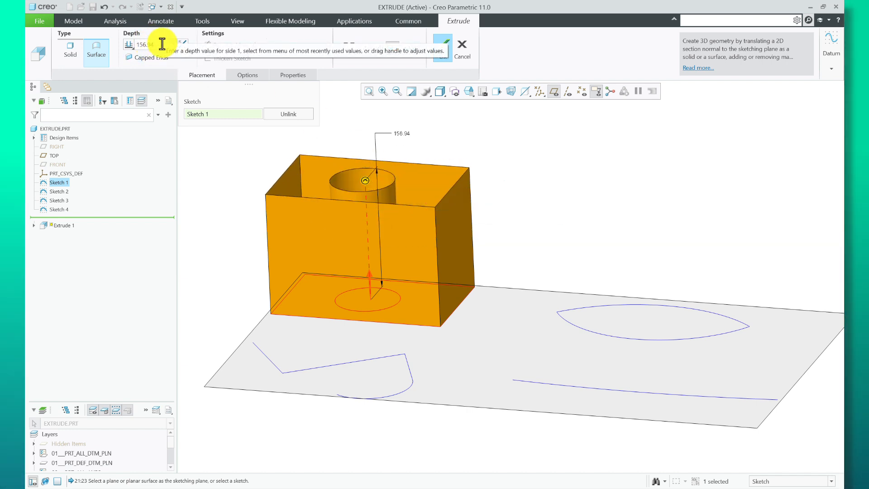
pyautogui.click(130, 44)
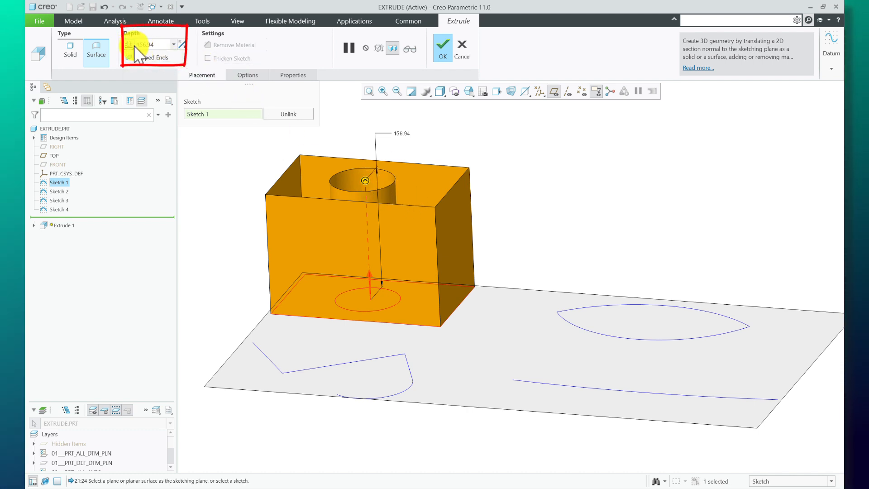
pyautogui.click(139, 66)
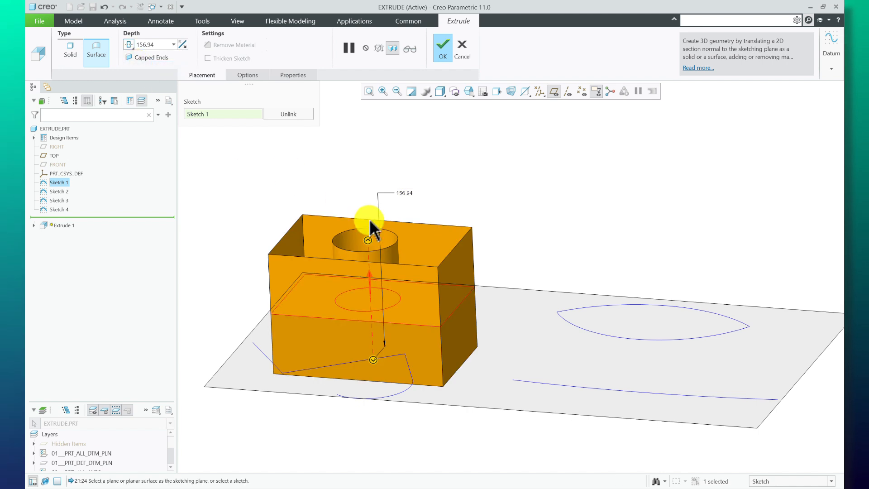
pyautogui.moveTo(367, 235); pyautogui.dragTo(397, 245)
# Step: Try the Solid type and a surface with capped ends, and lengthen the symmetric depth to about 211.47
pyautogui.click(71, 46)
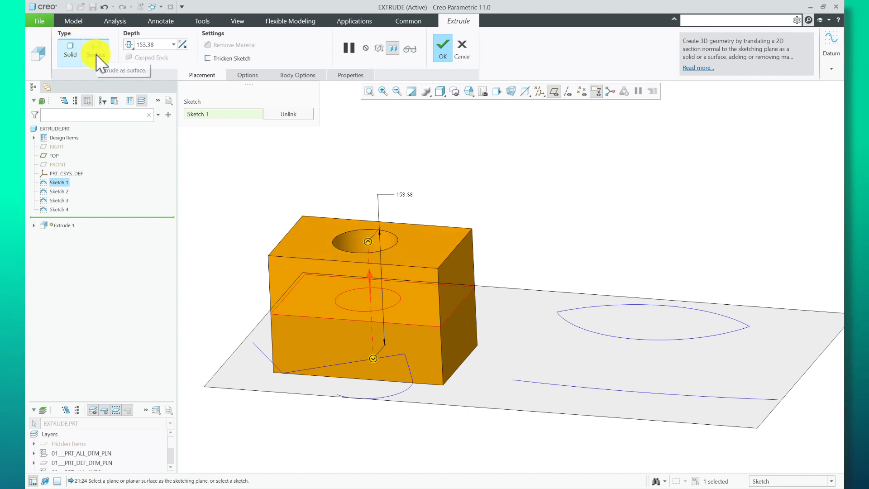
pyautogui.moveTo(369, 237); pyautogui.dragTo(386, 268)
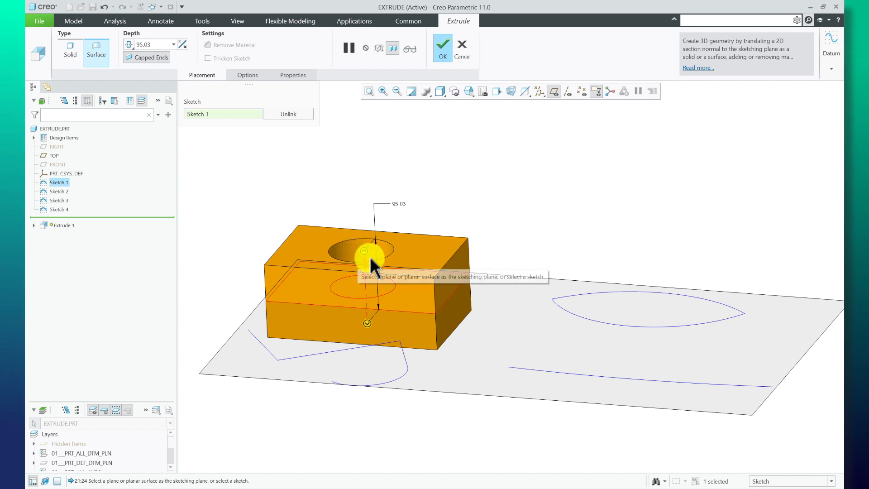
pyautogui.moveTo(366, 252); pyautogui.dragTo(362, 207)
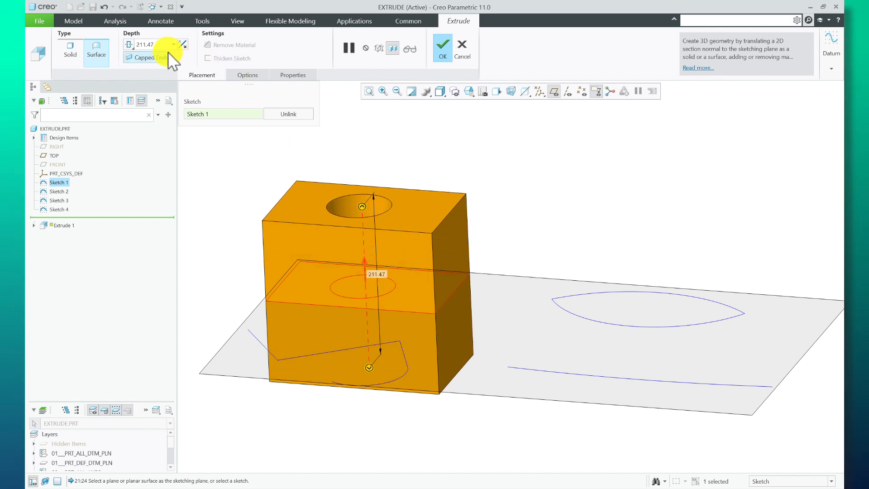
# Step: Extrude Sketch 1 to one side of the sketching plane as an uncapped surface with a depth of about 162.09
pyautogui.click(136, 54)
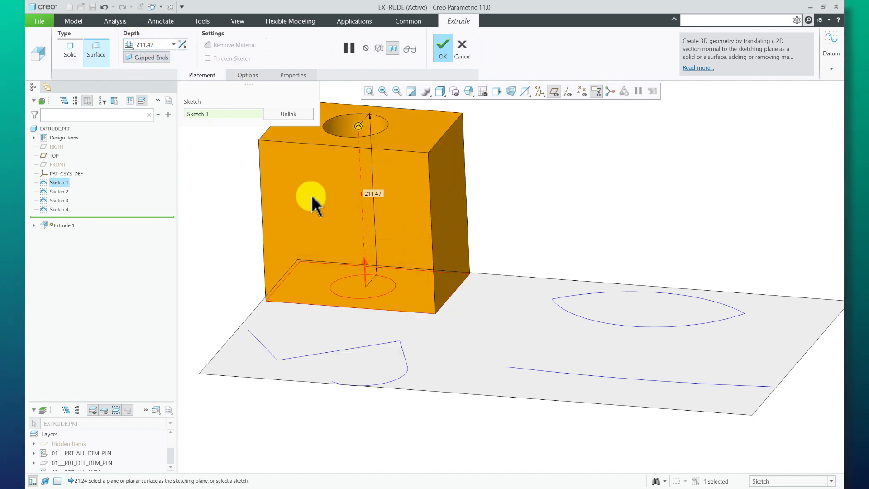
pyautogui.scroll(-3, 317, 204)
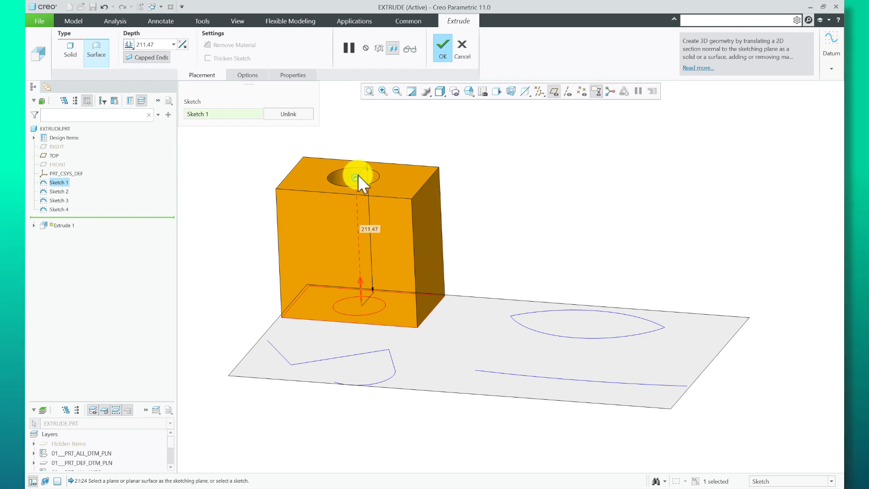
pyautogui.moveTo(358, 174); pyautogui.dragTo(360, 208)
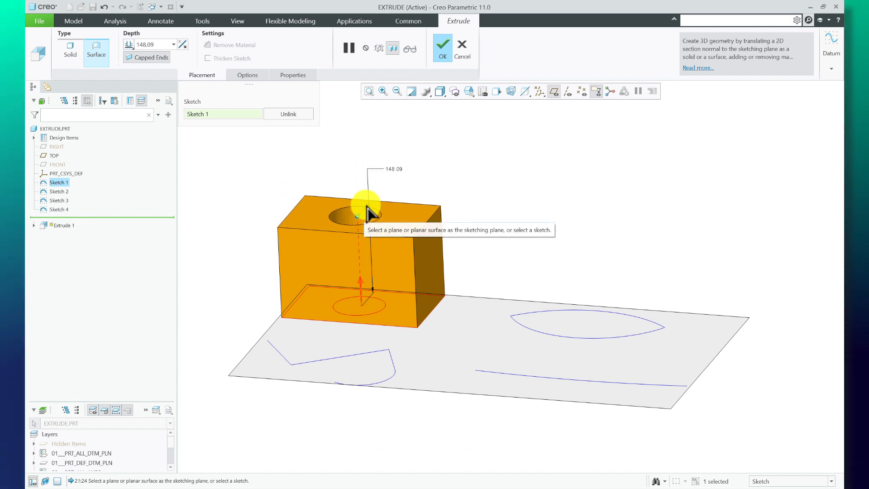
pyautogui.click(75, 45)
pyautogui.click(97, 48)
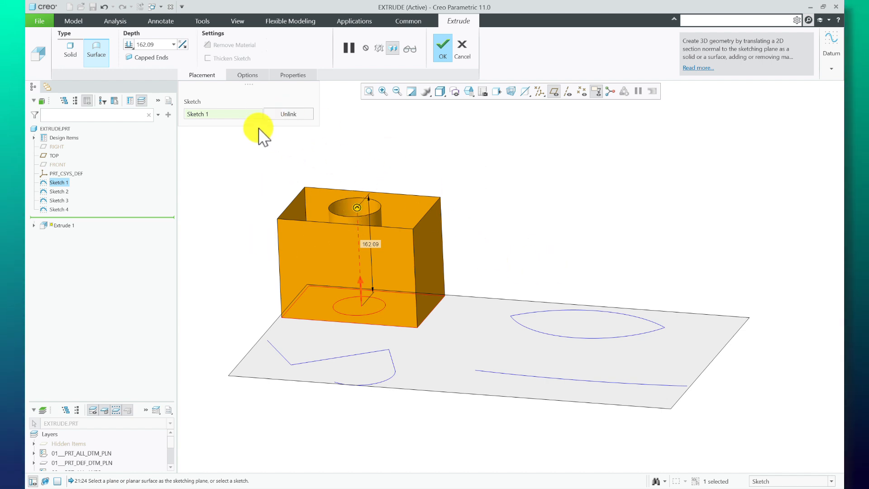
# Step: Replace Sketch 1 with Sketch 2, the closed lens-shaped profile, as the extrusion's section
pyautogui.rightClick(209, 119)
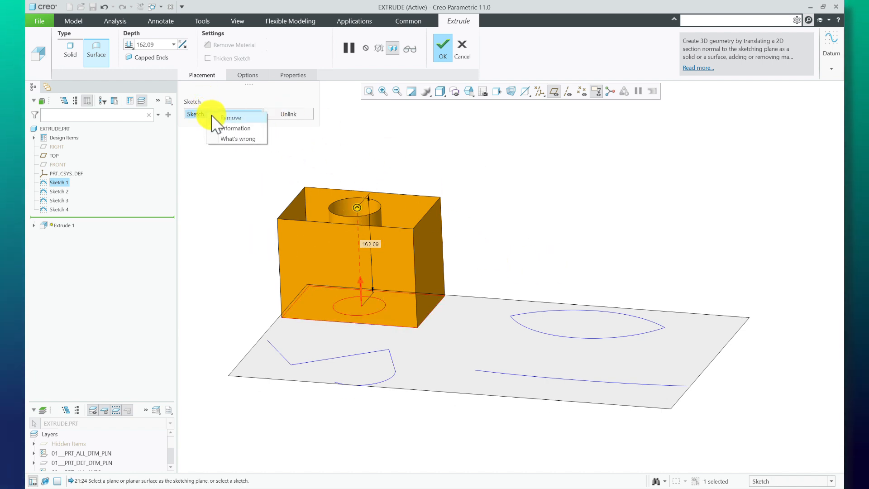
pyautogui.click(215, 123)
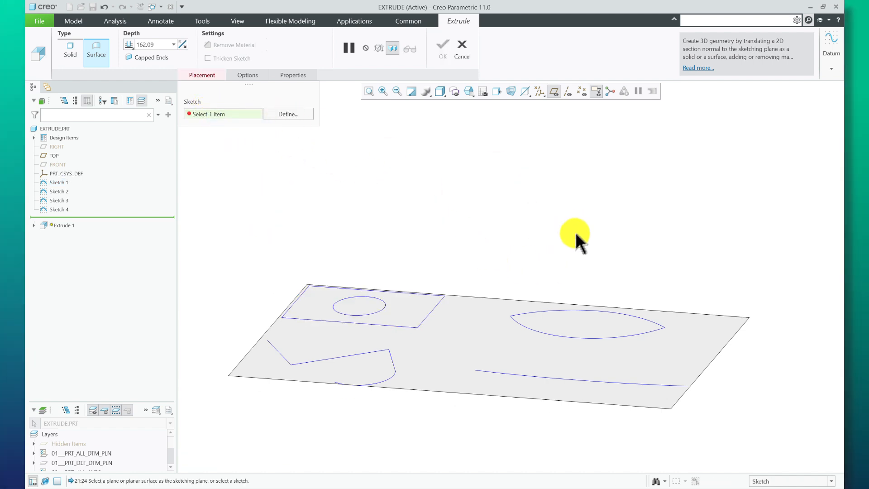
pyautogui.click(564, 333)
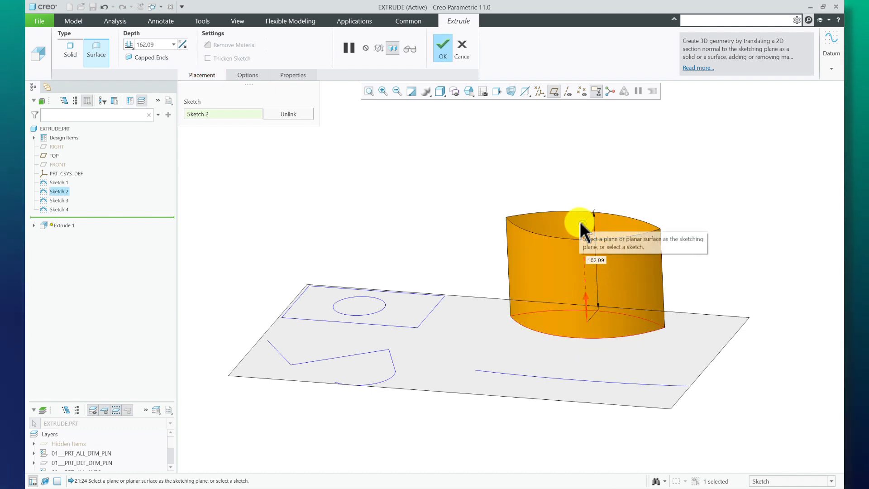
pyautogui.moveTo(603, 267); pyautogui.dragTo(545, 248, button='middle')
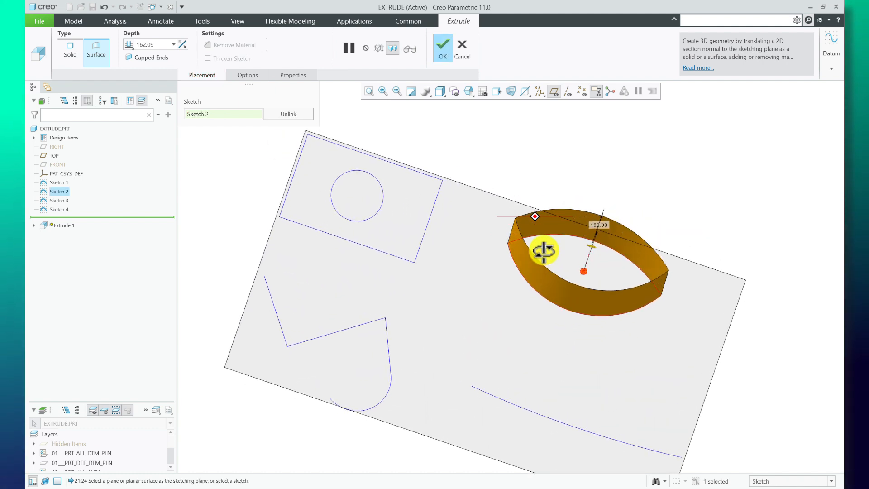
# Step: Try the Solid type on the Sketch 2 extrusion and return it to Surface
pyautogui.click(71, 44)
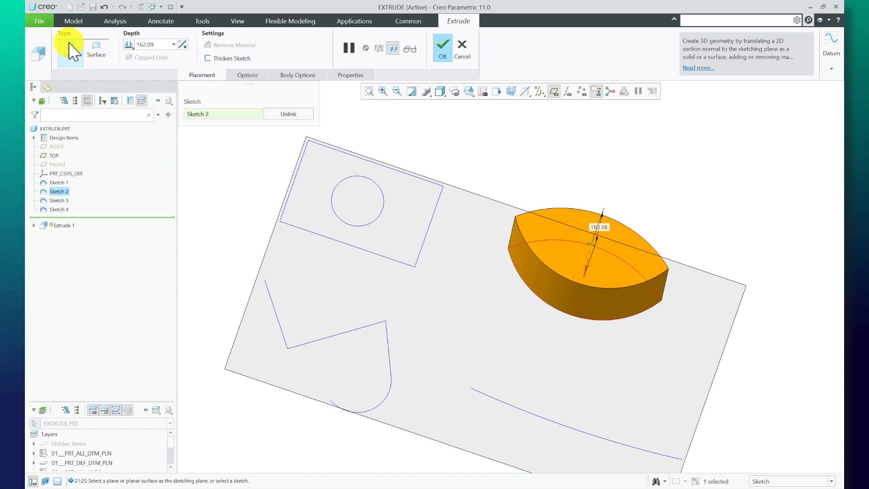
pyautogui.click(96, 55)
pyautogui.moveTo(308, 165); pyautogui.dragTo(430, 190, button='middle')
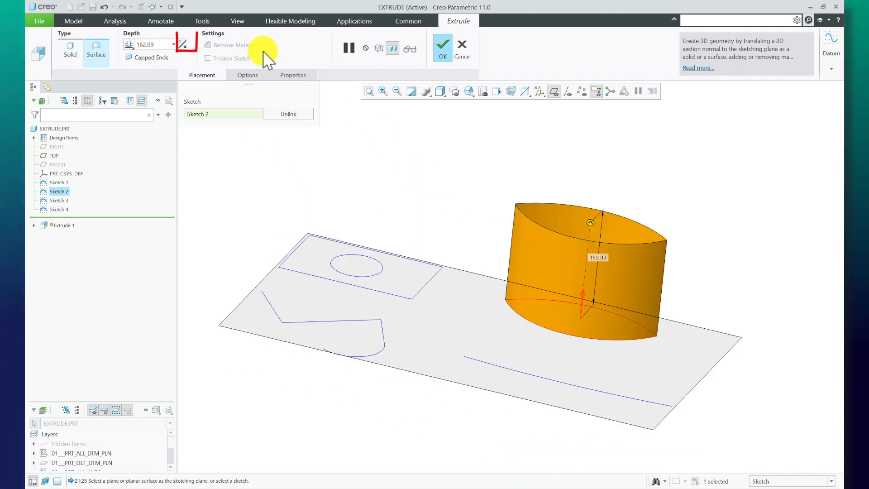
# Step: Flip the Sketch 2 extrusion to the opposite side of the sketching plane and return it to the original side
pyautogui.click(187, 46)
pyautogui.click(187, 46)
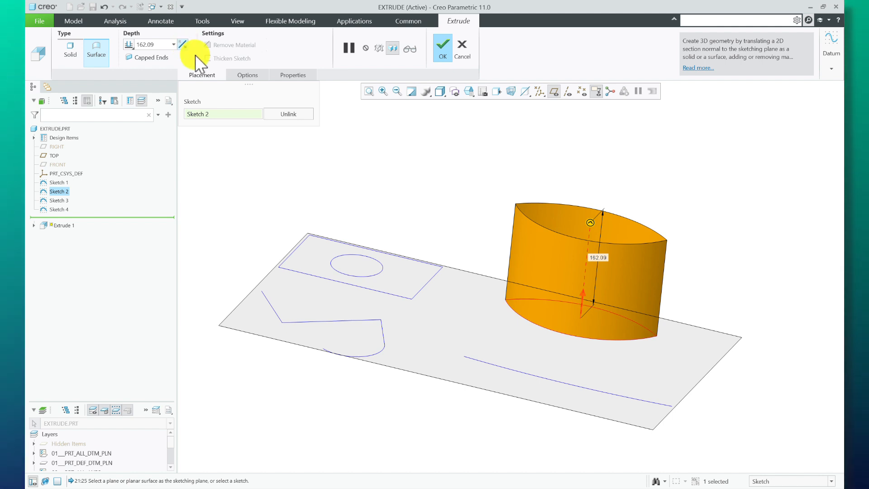
pyautogui.click(583, 290)
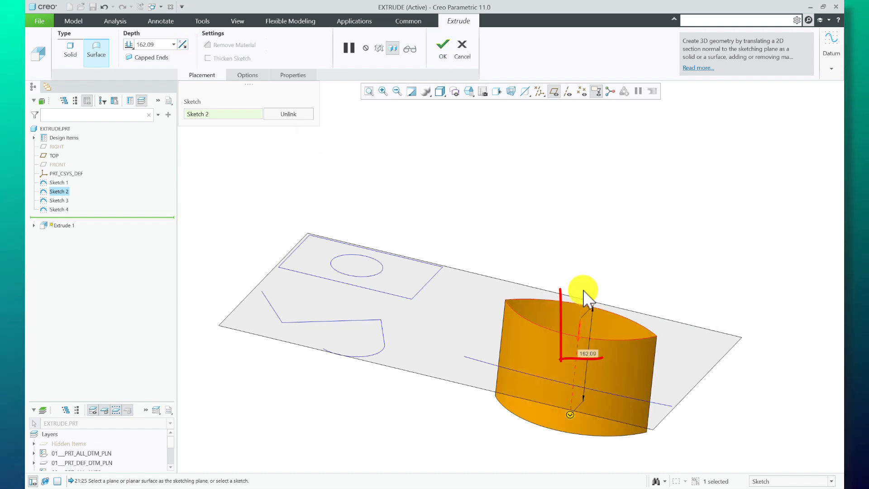
pyautogui.click(580, 336)
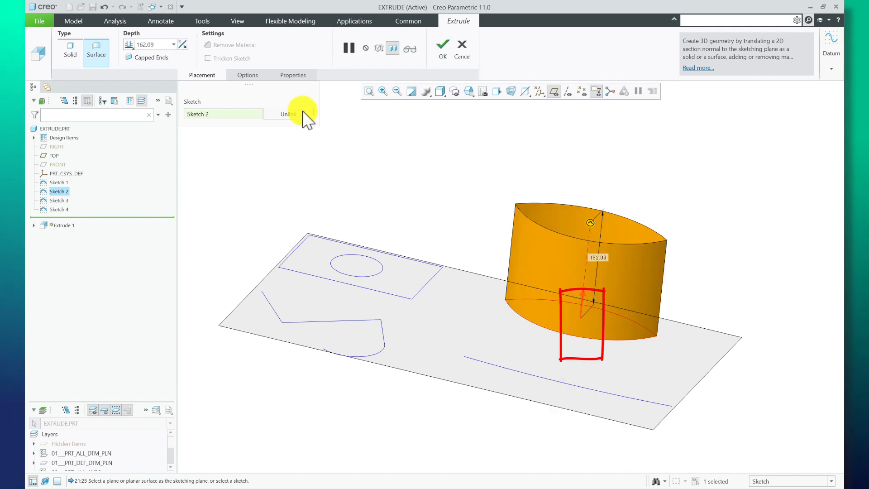
pyautogui.click(187, 45)
pyautogui.click(187, 46)
# Step: Make the Sketch 2 extrusion's depth symmetric about the sketching plane
pyautogui.click(131, 46)
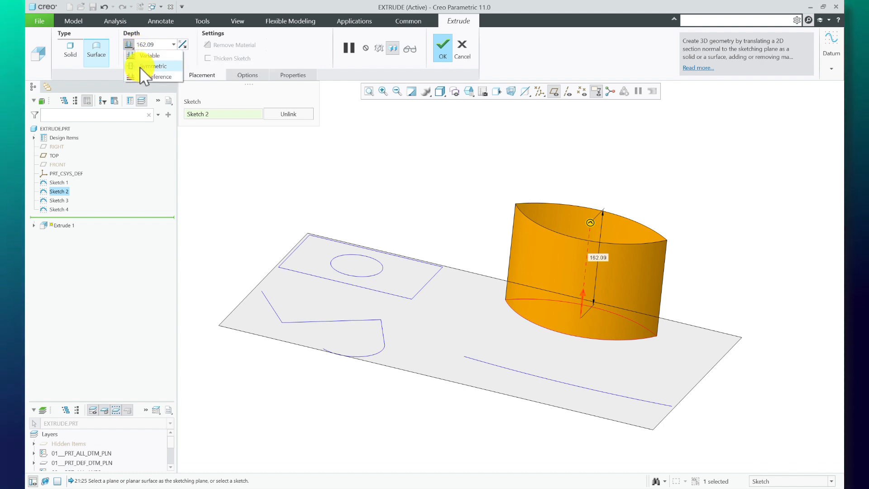
pyautogui.click(140, 66)
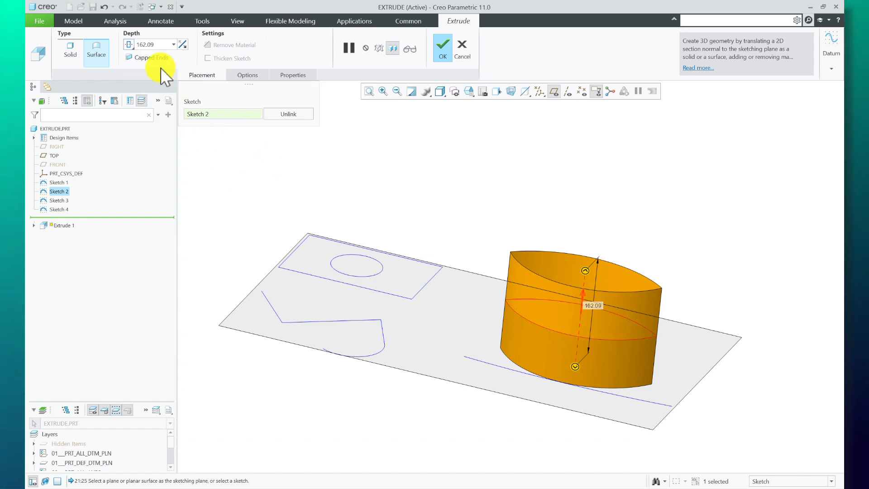
pyautogui.scroll(-4, 647, 335)
pyautogui.moveTo(586, 202); pyautogui.dragTo(539, 233, button='middle')
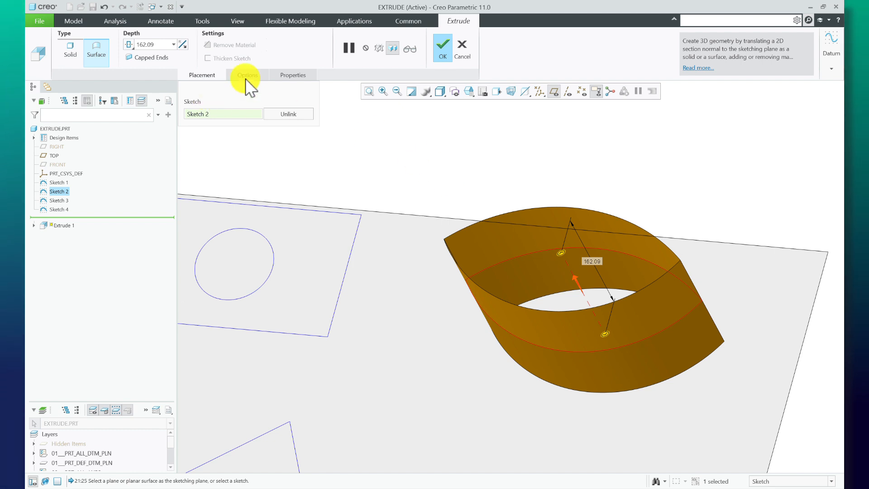
# Step: Change the Sketch 2 extrusion to a solid and thicken its sketch with a wall thickness of 10
pyautogui.click(70, 50)
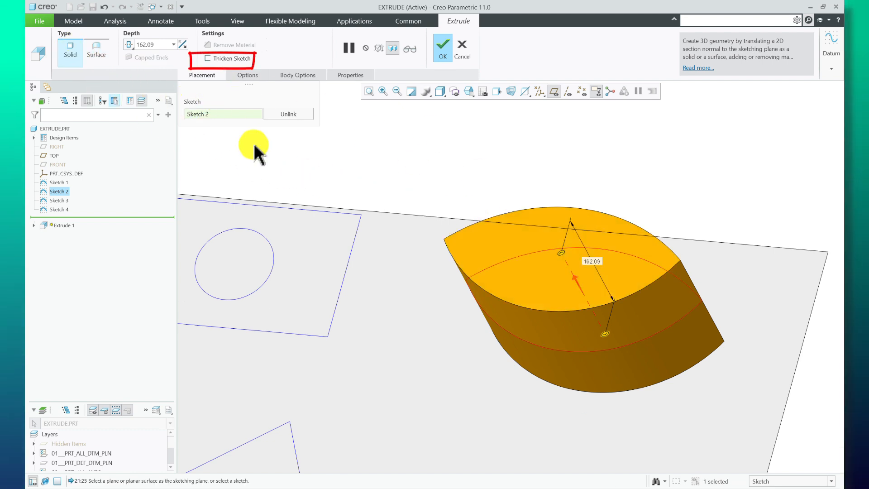
pyautogui.click(234, 63)
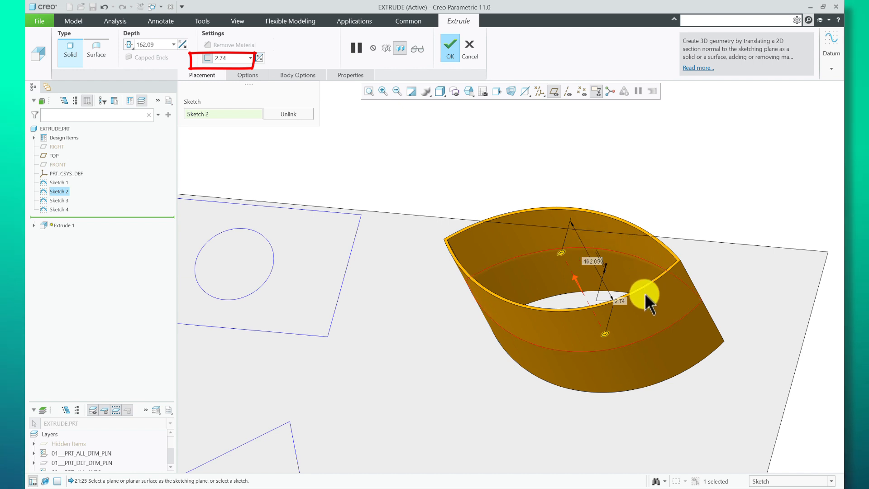
pyautogui.moveTo(538, 265)
pyautogui.mouseDown(button='middle')
pyautogui.moveTo(545, 277)
pyautogui.moveTo(601, 296)
pyautogui.mouseUp(button='middle')
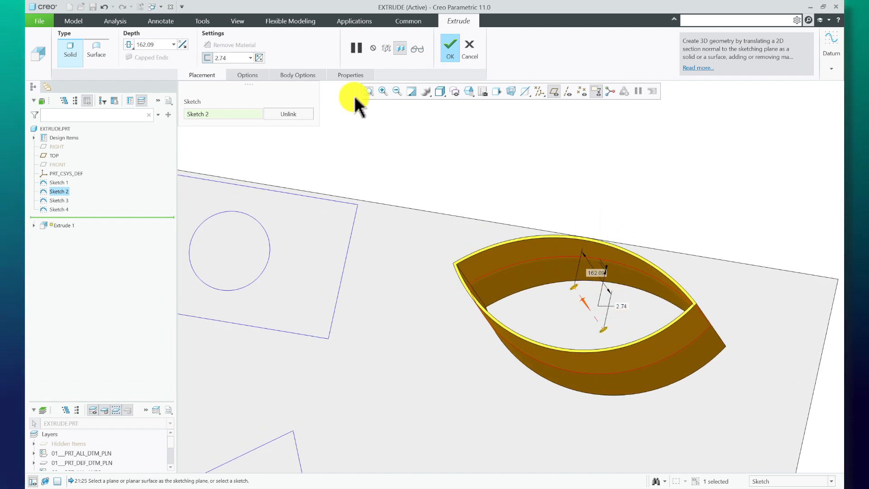
pyautogui.write('10')
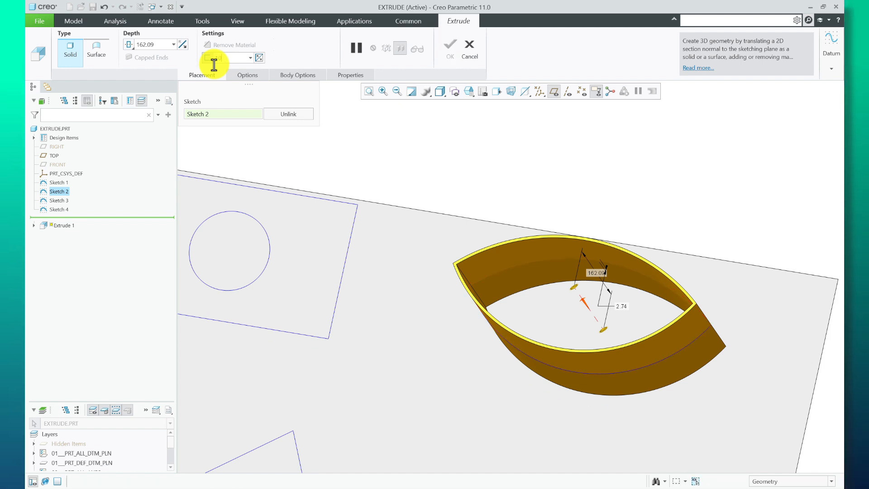
pyautogui.press('Return')
pyautogui.moveTo(557, 340)
pyautogui.mouseDown(button='middle')
pyautogui.moveTo(563, 349)
pyautogui.moveTo(530, 257)
pyautogui.mouseUp(button='middle')
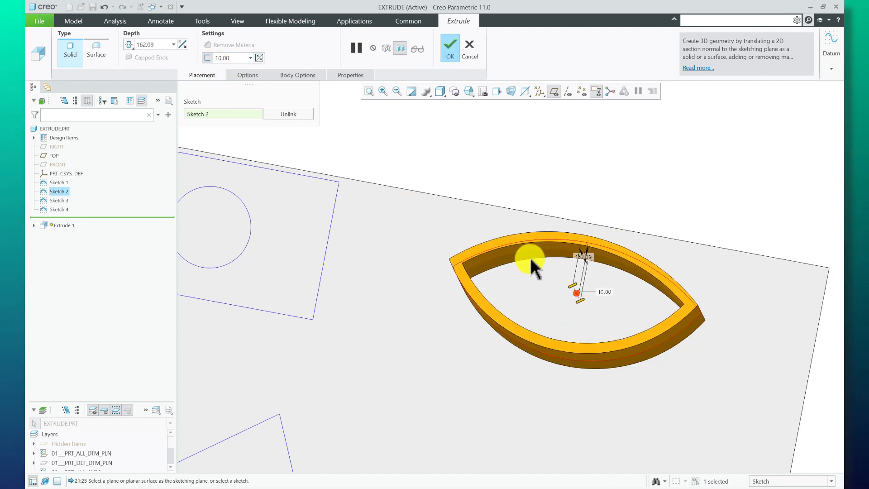
# Step: View the thickened extrusion normal to the TOP plane and cycle the thickness side through its options back to inside the sketch
pyautogui.click(441, 197)
pyautogui.scroll(-2, 523, 261)
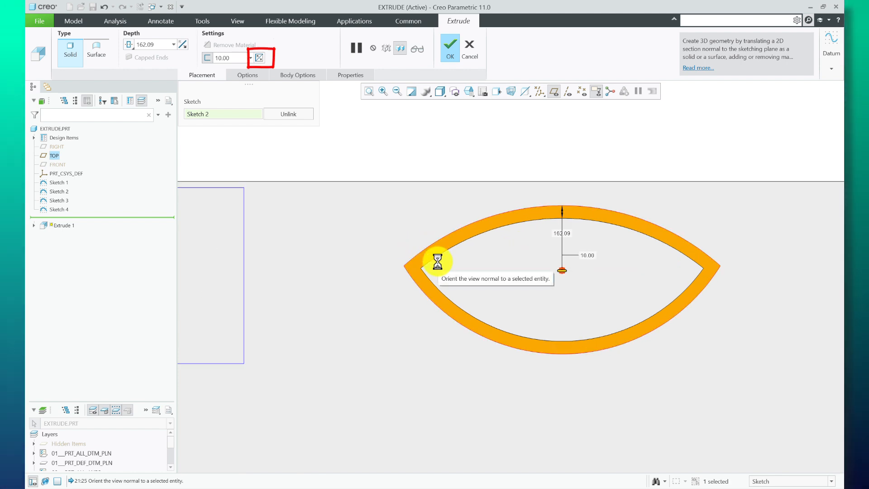
pyautogui.click(260, 58)
pyautogui.click(259, 58)
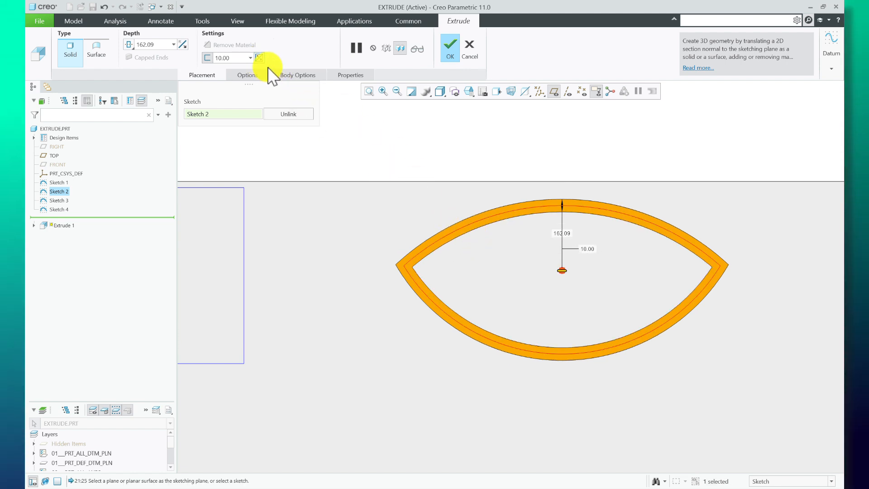
pyautogui.click(259, 58)
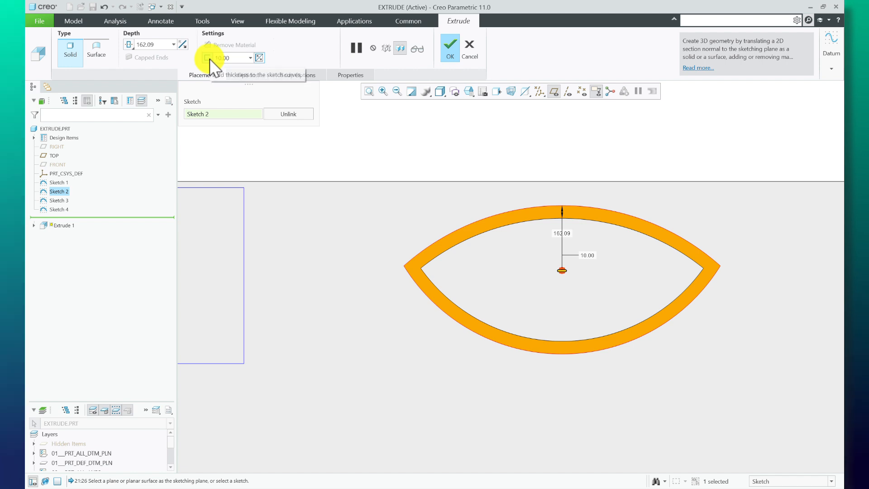
# Step: Turn off the sketch thickening and set the Sketch 2 extrusion's type back to Surface
pyautogui.click(208, 59)
pyautogui.scroll(2, 434, 257)
pyautogui.moveTo(510, 289); pyautogui.dragTo(459, 227, button='middle')
pyautogui.click(93, 47)
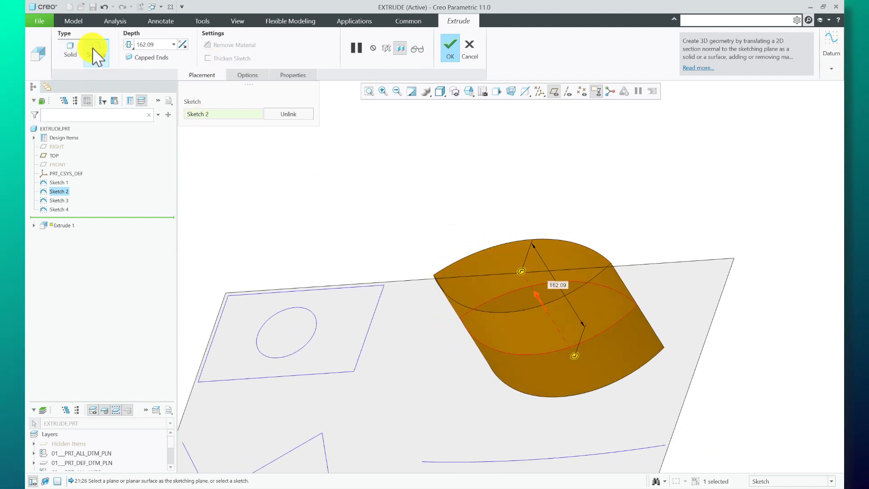
pyautogui.click(70, 46)
pyautogui.click(96, 58)
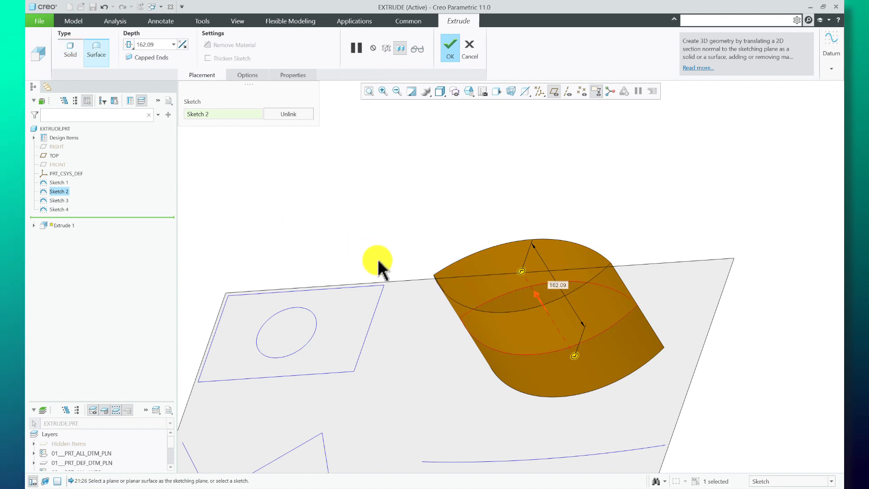
pyautogui.moveTo(374, 262); pyautogui.dragTo(365, 146, button='middle')
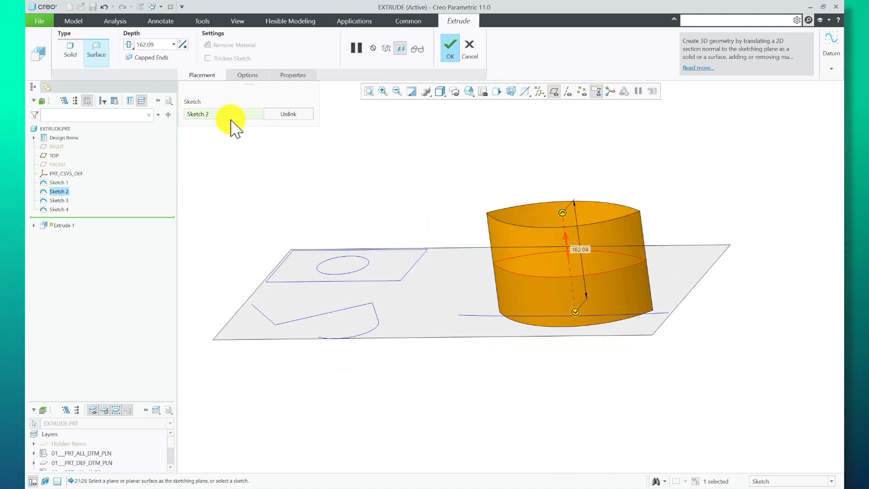
# Step: Replace Sketch 2 with the open curve of Sketch 4 and lengthen the symmetric surface depth to about 265.44
pyautogui.click(252, 124)
pyautogui.moveTo(456, 214)
pyautogui.mouseDown(button='middle')
pyautogui.moveTo(452, 233)
pyautogui.moveTo(502, 333)
pyautogui.mouseUp(button='middle')
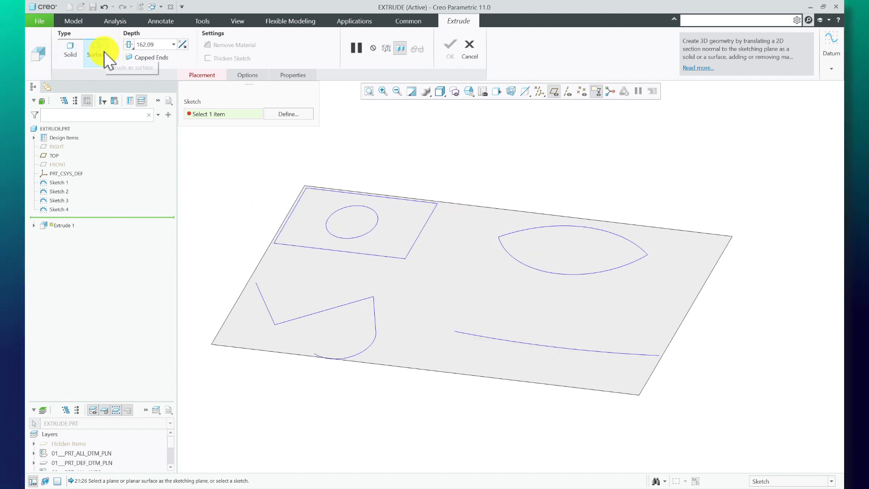
pyautogui.click(472, 333)
pyautogui.moveTo(472, 332)
pyautogui.mouseDown(button='middle')
pyautogui.moveTo(466, 291)
pyautogui.moveTo(547, 281)
pyautogui.mouseUp(button='middle')
pyautogui.moveTo(547, 282); pyautogui.dragTo(543, 249)
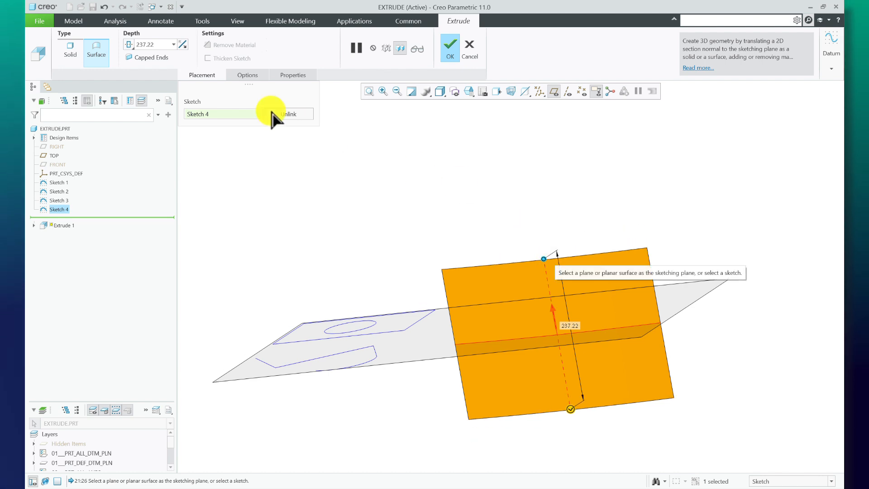
pyautogui.moveTo(376, 231)
pyautogui.mouseDown(button='middle')
pyautogui.moveTo(254, 134)
pyautogui.moveTo(290, 300)
pyautogui.mouseUp(button='middle')
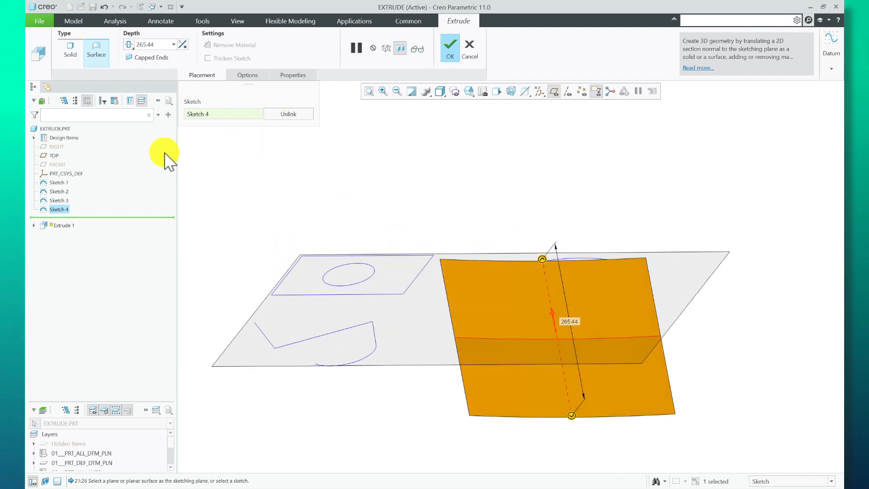
# Step: Replace Sketch 4 with the open profile of Sketch 3 and set the surface depth to about 154.06
pyautogui.click(211, 116)
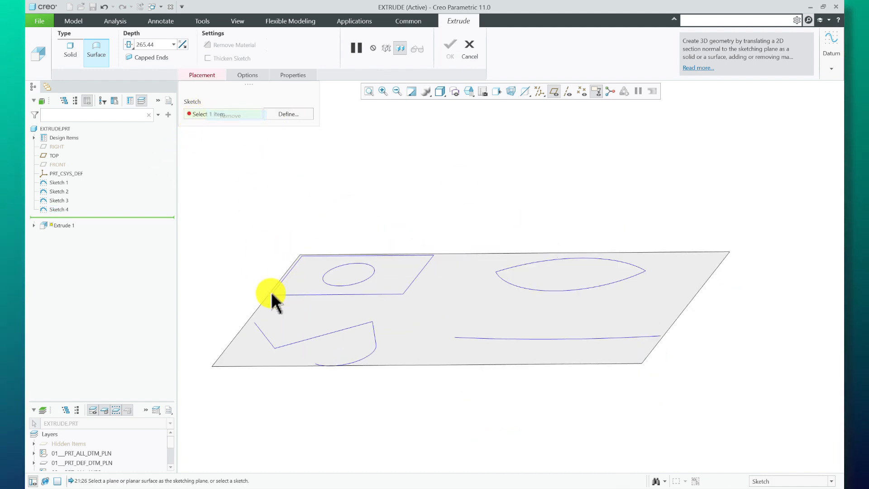
pyautogui.click(294, 339)
pyautogui.moveTo(316, 262); pyautogui.dragTo(193, 79)
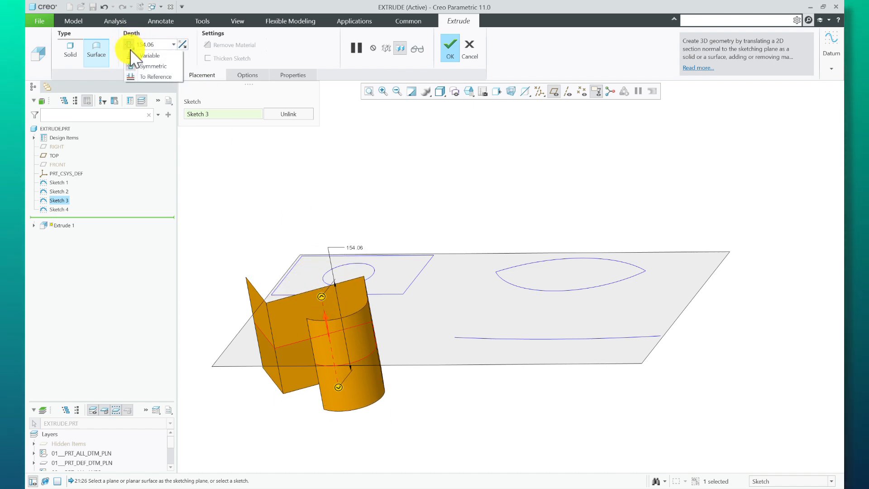
# Step: Change the Sketch 3 surface's depth option from symmetric to a one-sided Variable depth
pyautogui.click(144, 56)
pyautogui.scroll(-3, 324, 255)
pyautogui.scroll(3, 367, 237)
pyautogui.moveTo(398, 206)
pyautogui.mouseDown(button='middle')
pyautogui.moveTo(431, 247)
pyautogui.moveTo(394, 186)
pyautogui.moveTo(402, 224)
pyautogui.moveTo(394, 186)
pyautogui.moveTo(403, 215)
pyautogui.moveTo(476, 162)
pyautogui.moveTo(413, 274)
pyautogui.mouseUp(button='middle')
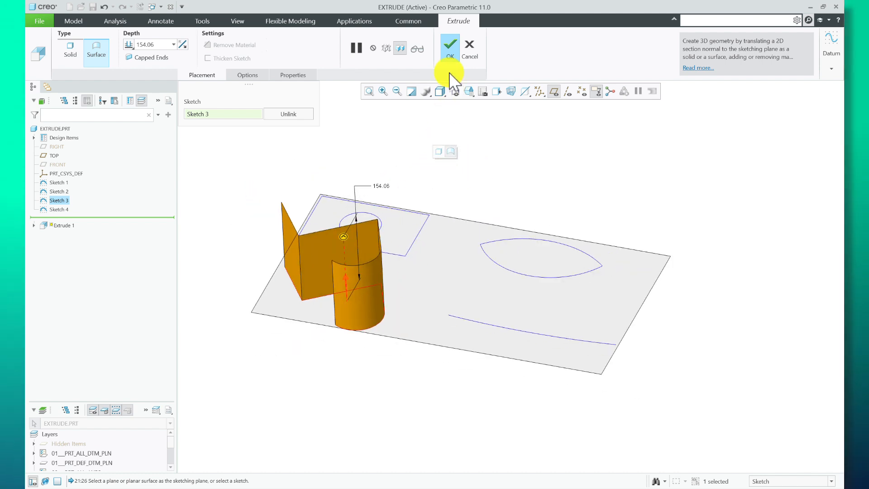
# Step: Change the Sketch 3 surface to a thickened solid with a wall thickness of 10
pyautogui.click(438, 151)
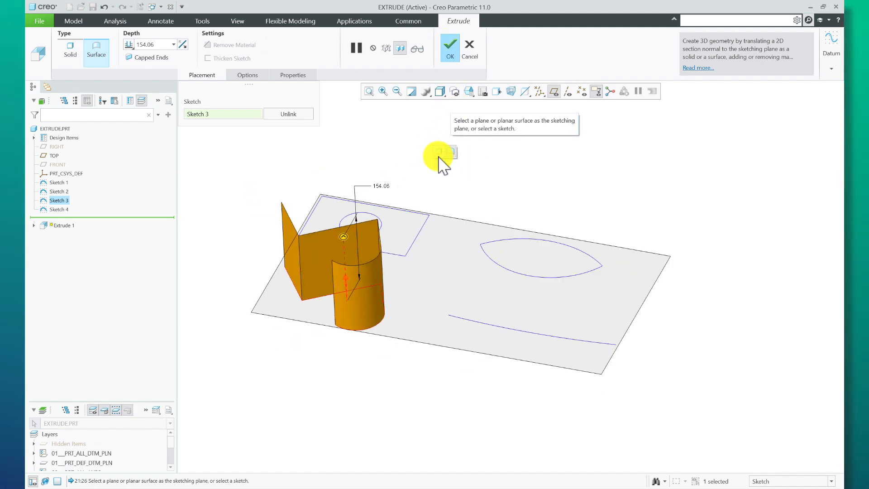
pyautogui.moveTo(390, 265); pyautogui.dragTo(376, 224, button='middle')
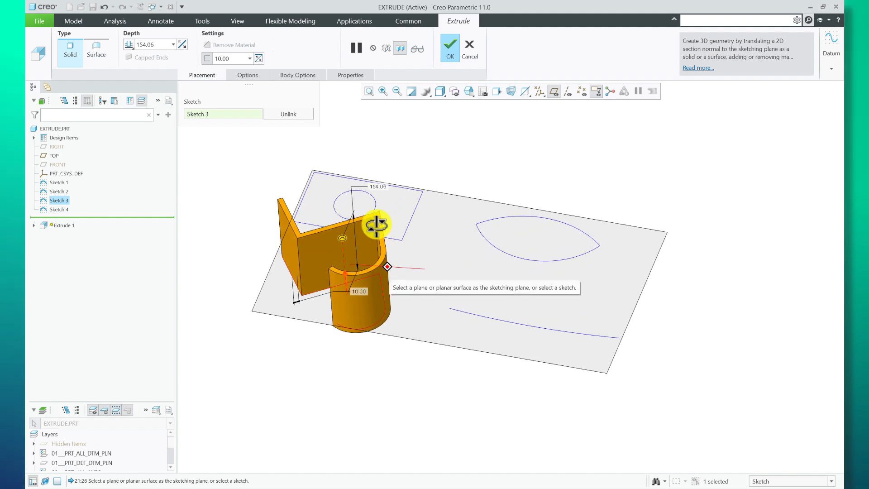
pyautogui.scroll(5, 382, 218)
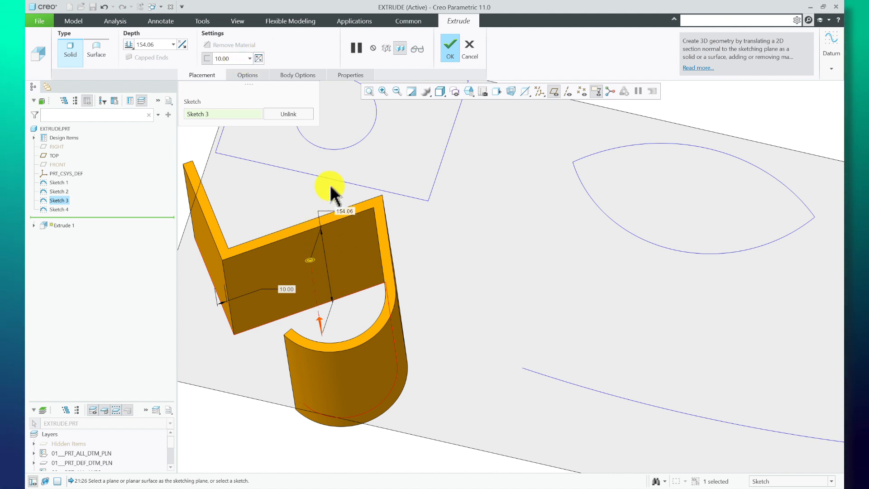
# Step: Compare the Surface and Solid types on the open Sketch 3 extrusion, ending with Solid
pyautogui.click(104, 54)
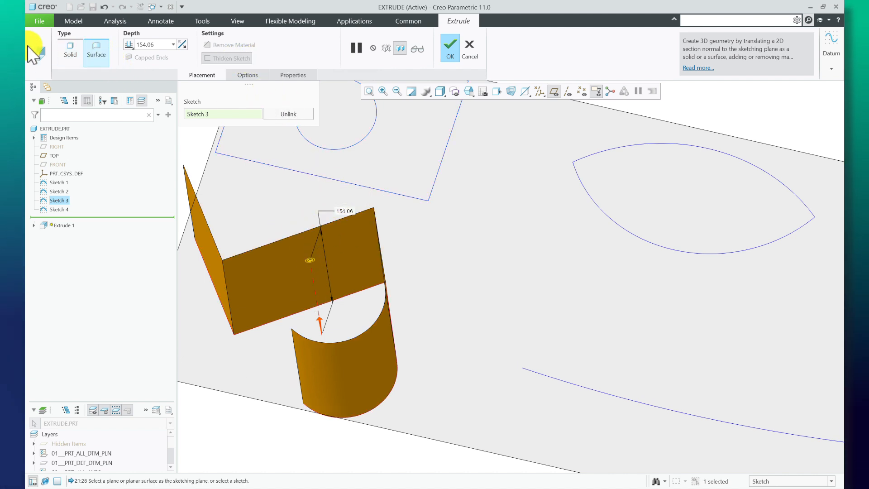
pyautogui.click(72, 49)
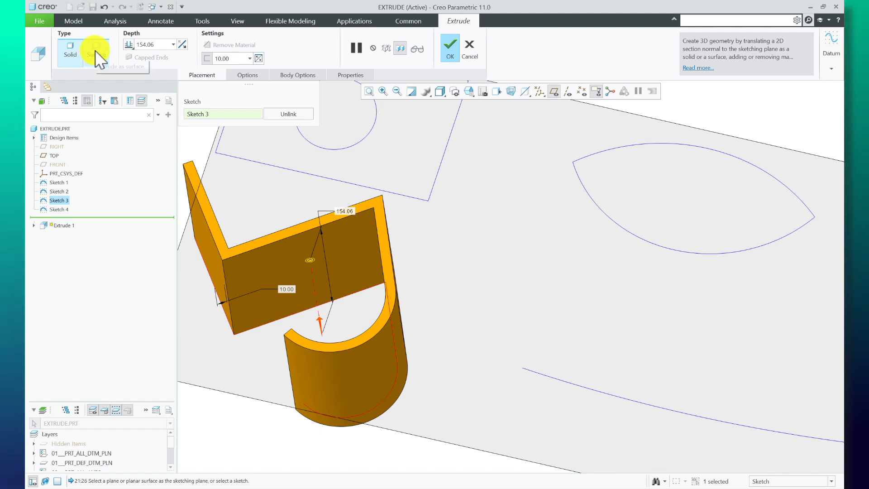
pyautogui.click(93, 52)
pyautogui.click(73, 45)
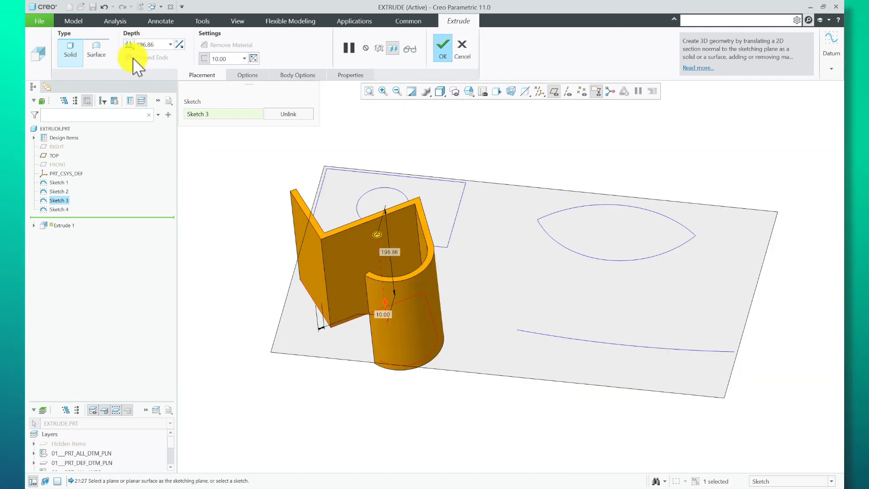
# Step: Try a depth of 500 on the Sketch 3 solid and shorten it to about 224.69
pyautogui.click(171, 45)
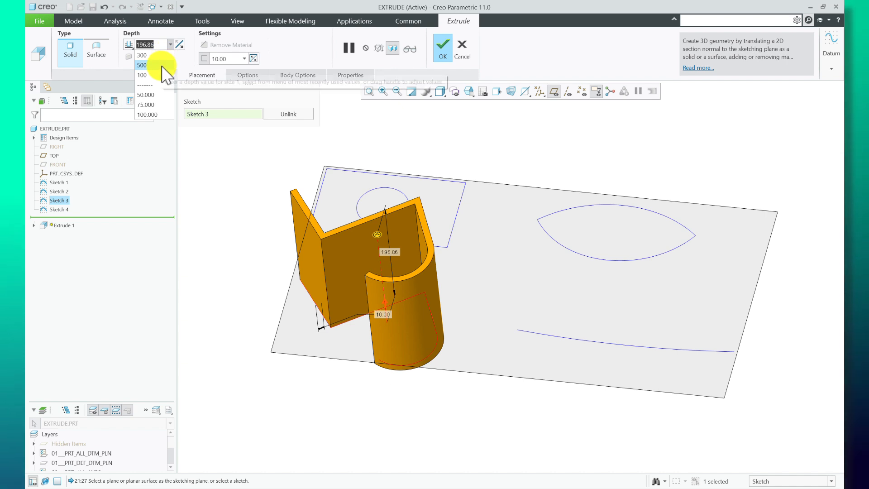
pyautogui.click(164, 65)
pyautogui.scroll(-4, 399, 247)
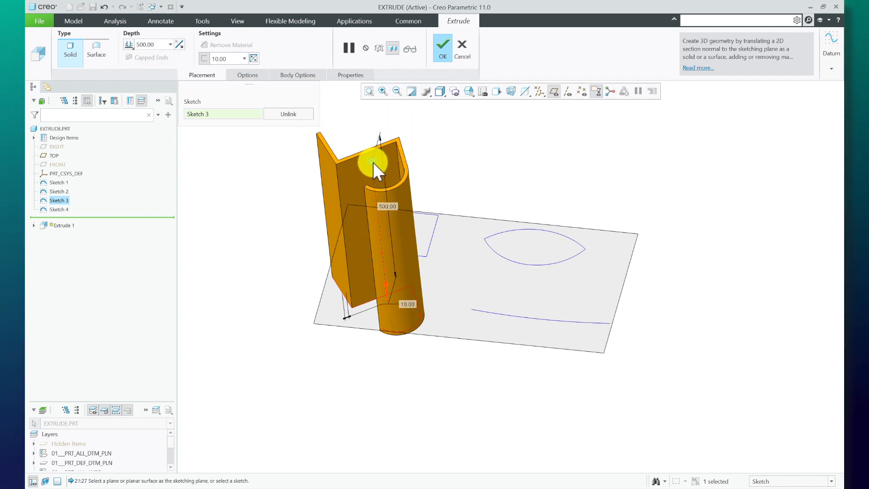
pyautogui.moveTo(373, 162); pyautogui.dragTo(387, 251)
pyautogui.scroll(4, 386, 251)
# Step: Replace Sketch 3 with the closed Sketch 1 as the section, previewing it as a surface before setting the type to Solid
pyautogui.click(90, 53)
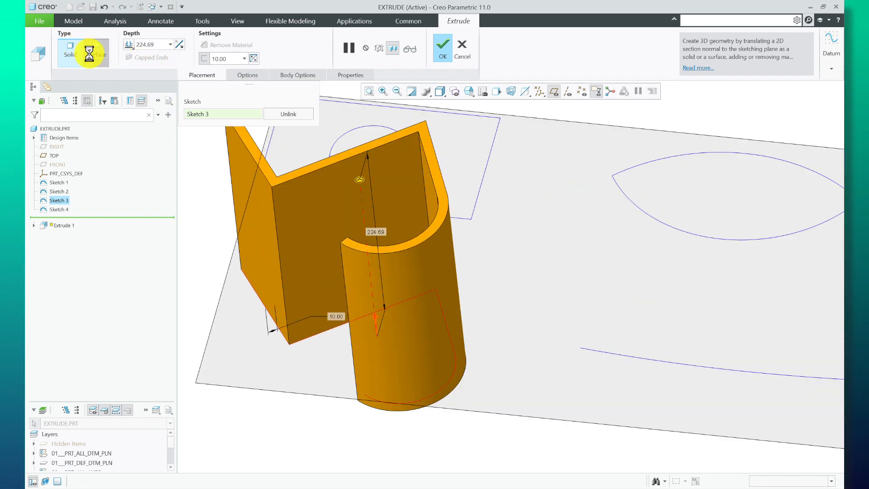
pyautogui.scroll(-5, 358, 218)
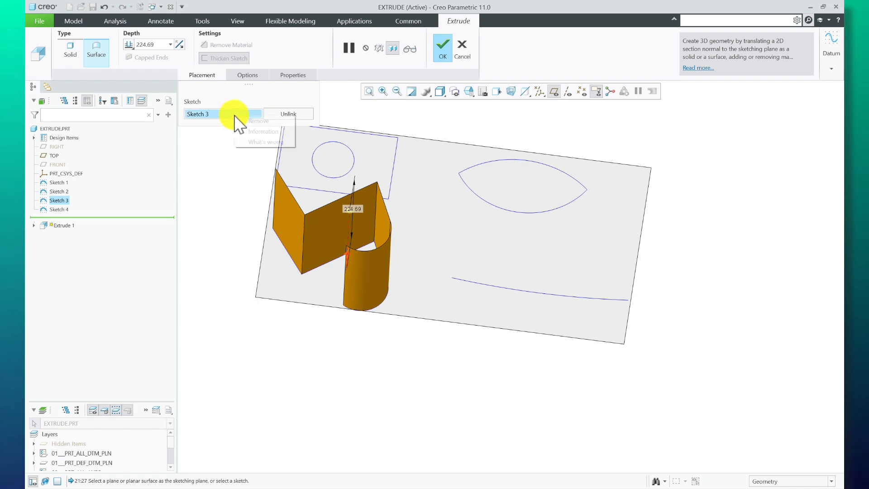
pyautogui.click(244, 121)
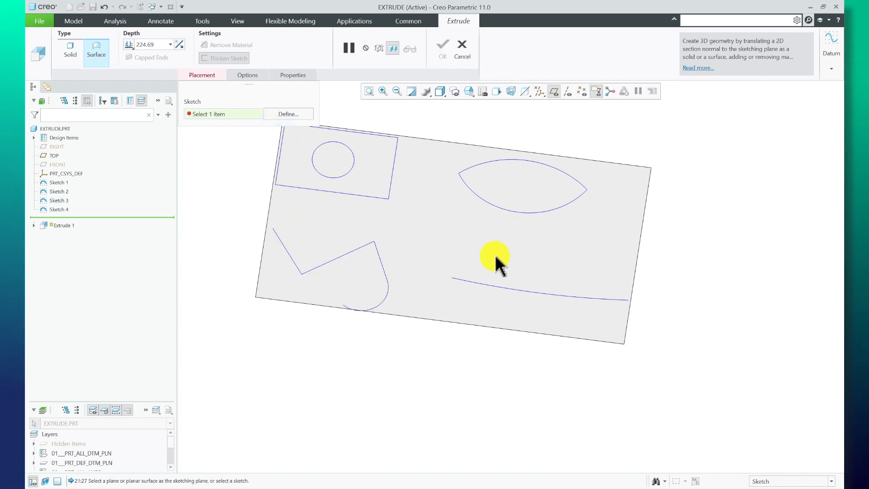
pyautogui.click(389, 190)
pyautogui.scroll(4, 384, 154)
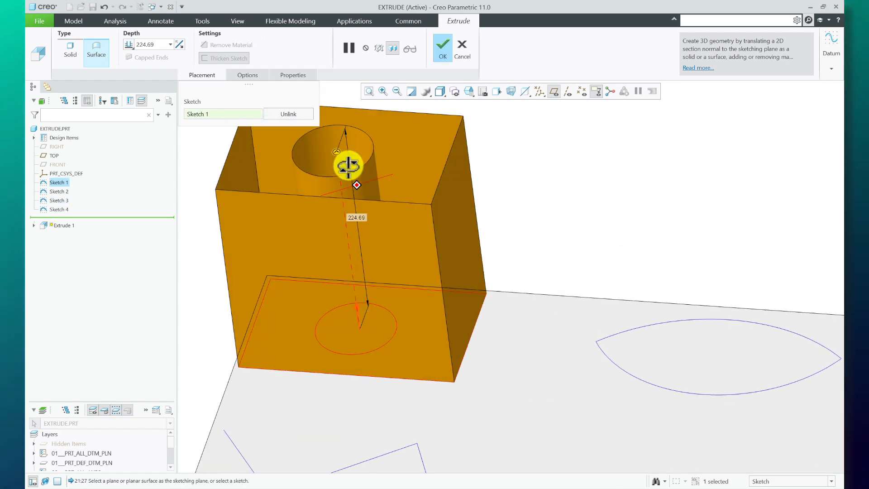
pyautogui.scroll(-4, 407, 244)
pyautogui.click(71, 50)
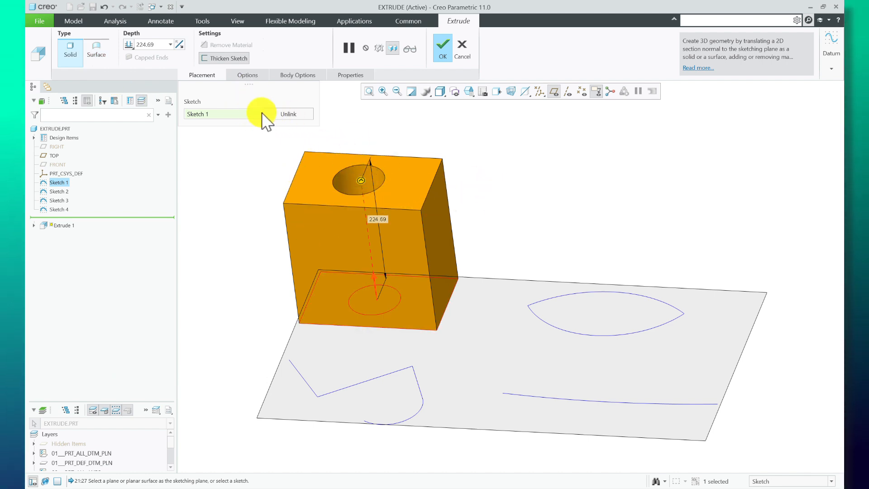
# Step: Add a Variable second-side depth of about 49.19 to the Sketch 1 solid and reduce its first-side depth to about 184
pyautogui.click(249, 75)
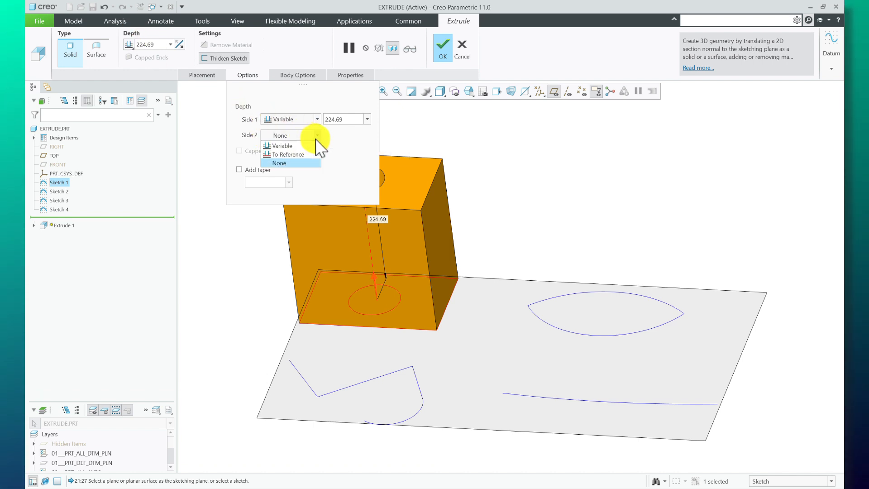
pyautogui.scroll(2, 393, 192)
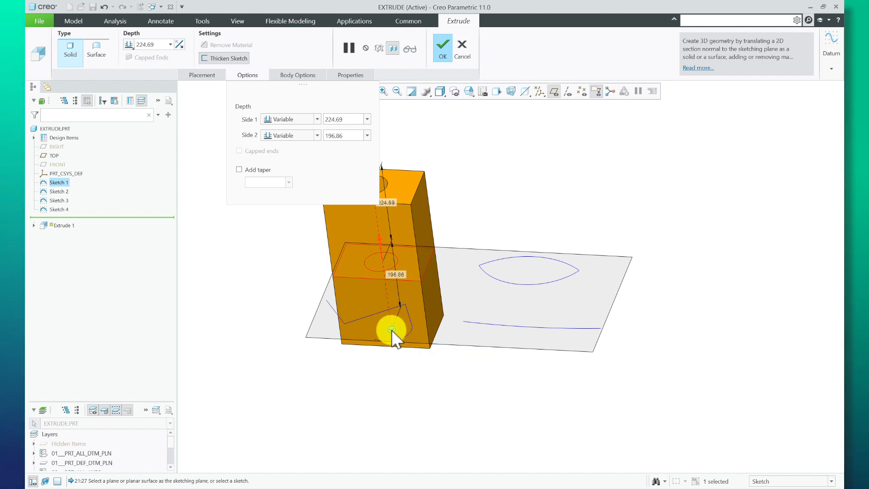
pyautogui.moveTo(392, 329); pyautogui.dragTo(397, 271)
pyautogui.scroll(-5, 353, 209)
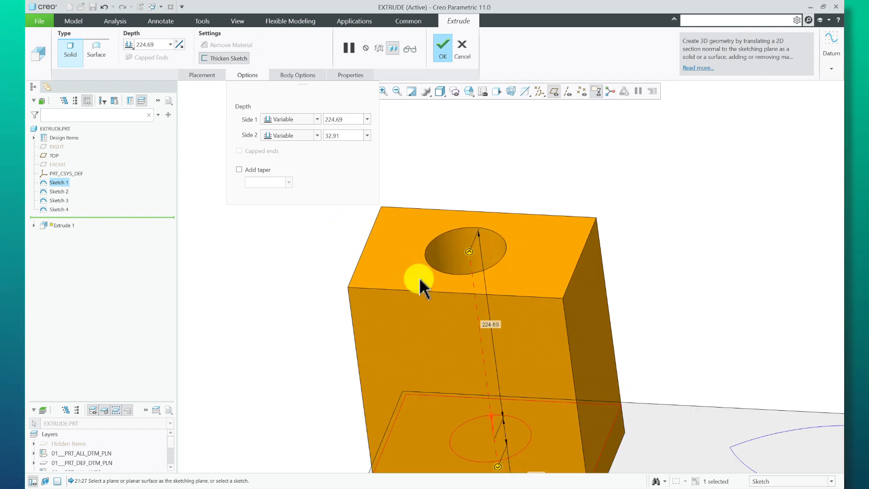
pyautogui.scroll(-3, 465, 301)
pyautogui.scroll(2, 465, 199)
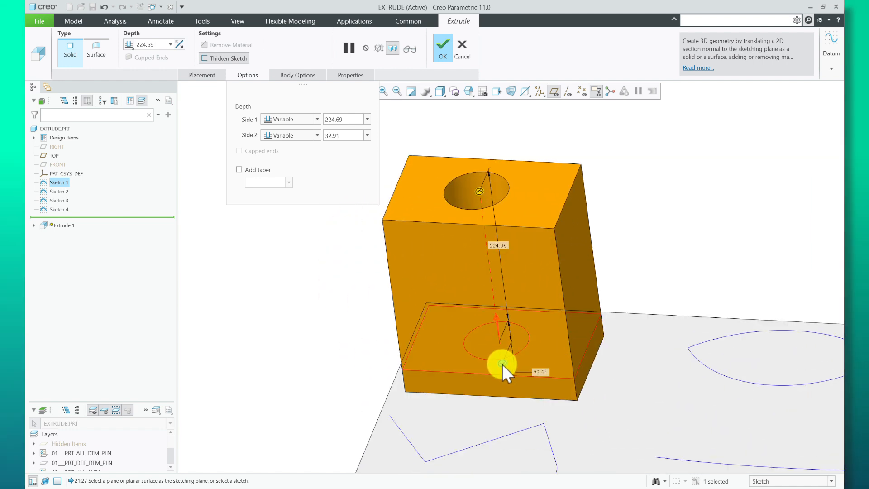
pyautogui.moveTo(502, 366)
pyautogui.mouseDown()
pyautogui.moveTo(507, 396)
pyautogui.moveTo(503, 374)
pyautogui.mouseUp()
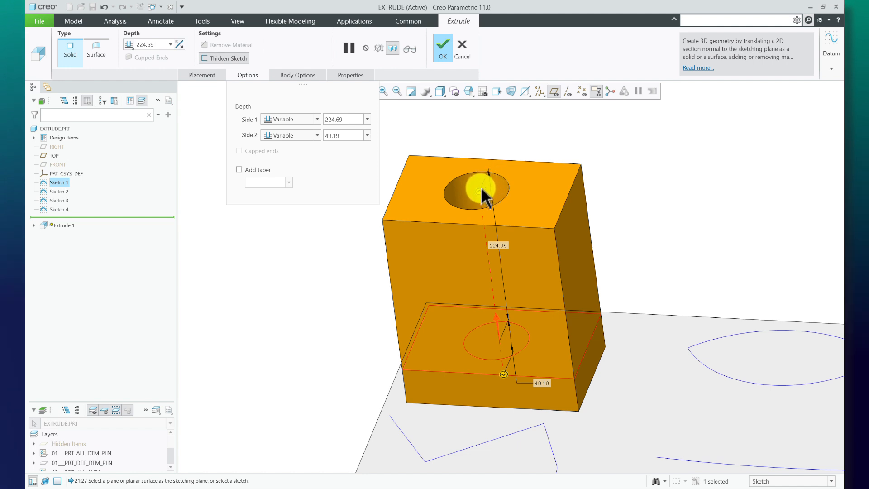
pyautogui.moveTo(481, 189); pyautogui.dragTo(488, 217)
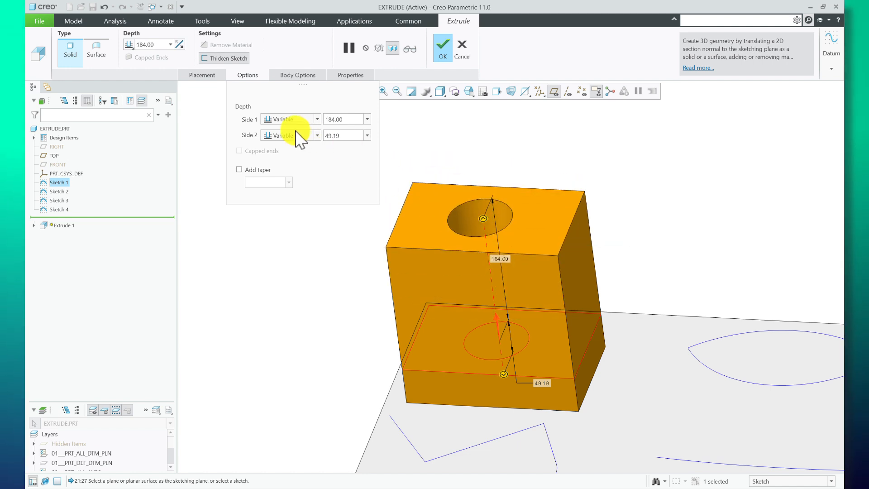
# Step: Try a taper of 10 and of 5 degrees on the Sketch 1 solid, comparing the shape with and without the 5-degree taper
pyautogui.click(239, 170)
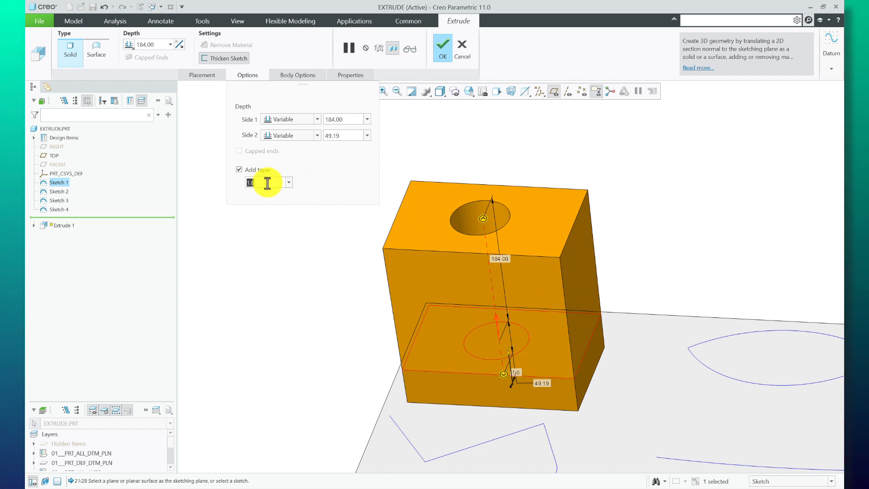
pyautogui.write('10')
pyautogui.press('Return')
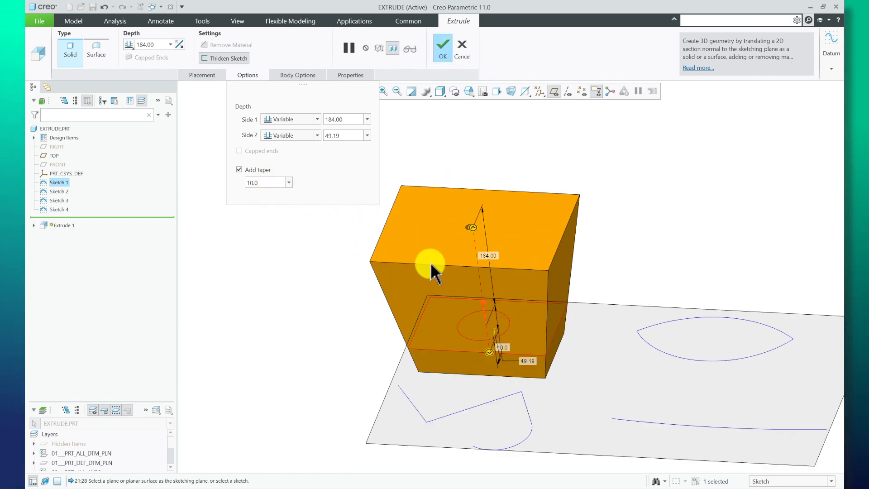
pyautogui.write('5')
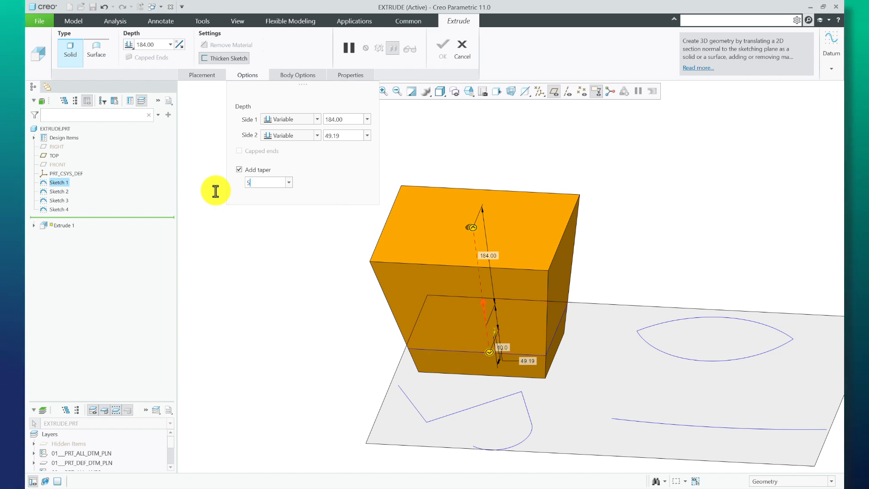
pyautogui.press('Return')
pyautogui.moveTo(539, 291); pyautogui.dragTo(441, 254, button='middle')
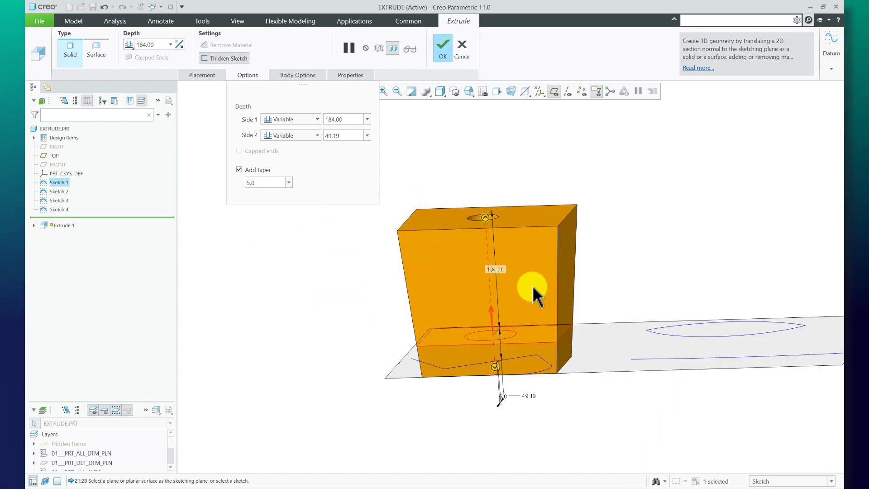
pyautogui.click(239, 169)
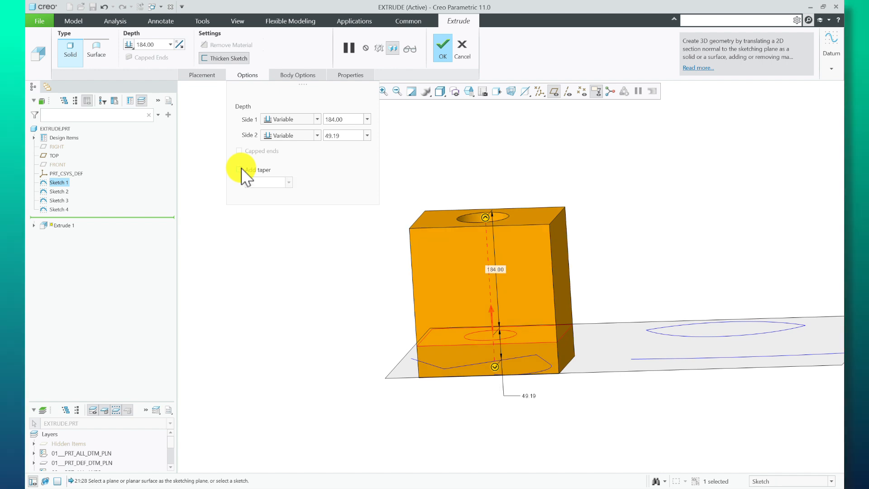
pyautogui.click(239, 169)
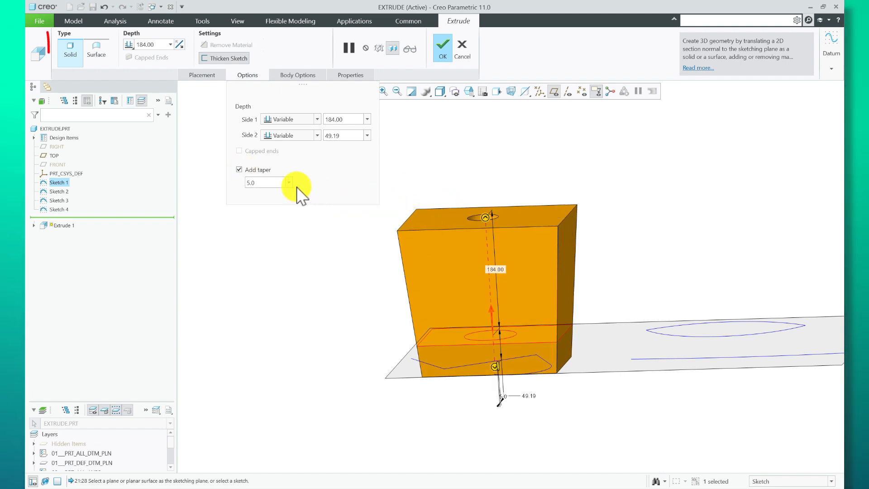
# Step: Change the Sketch 1 extrusion to a surface and compare it with and without the taper, ending with the taper removed
pyautogui.click(104, 54)
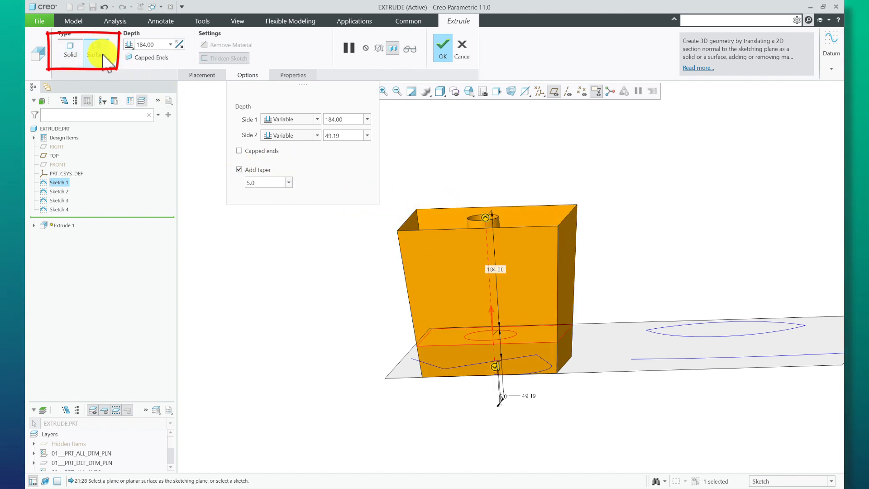
pyautogui.click(239, 169)
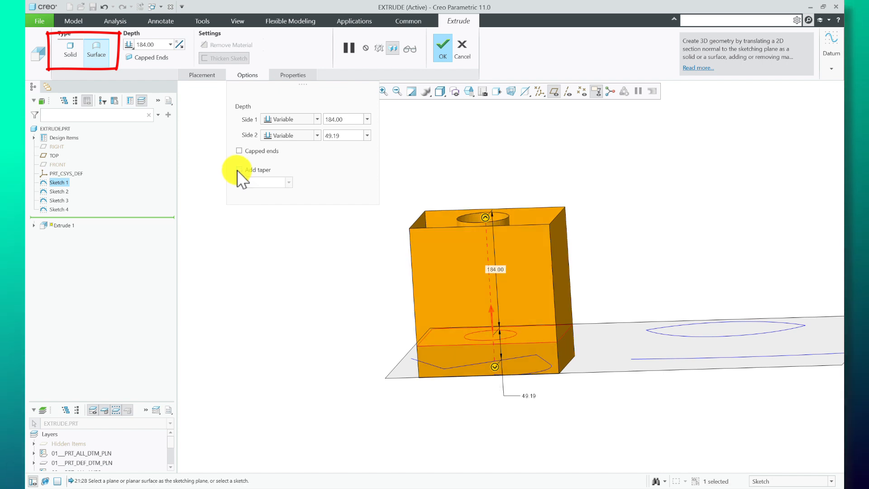
pyautogui.click(239, 169)
pyautogui.scroll(-2, 515, 242)
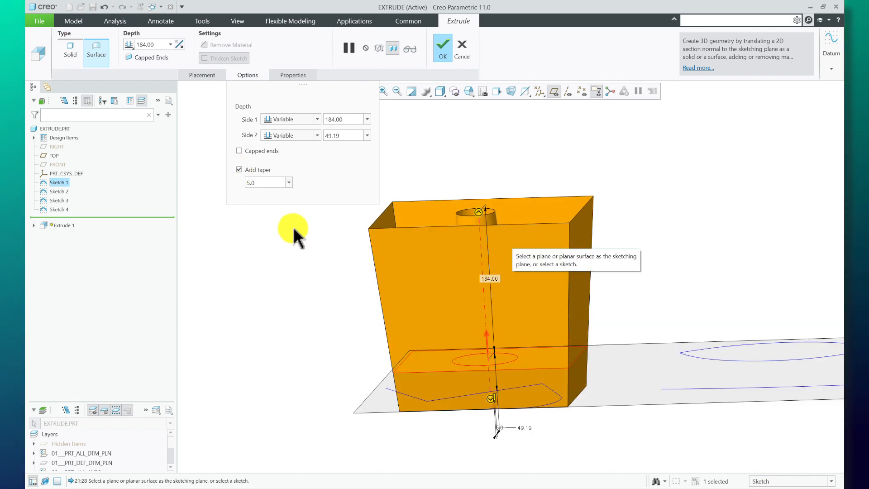
pyautogui.scroll(1, 441, 219)
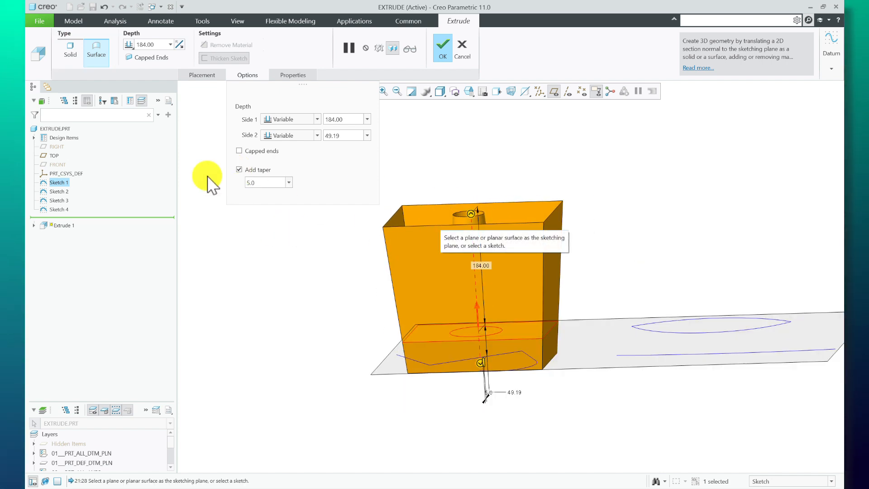
pyautogui.click(239, 169)
pyautogui.scroll(1, 423, 262)
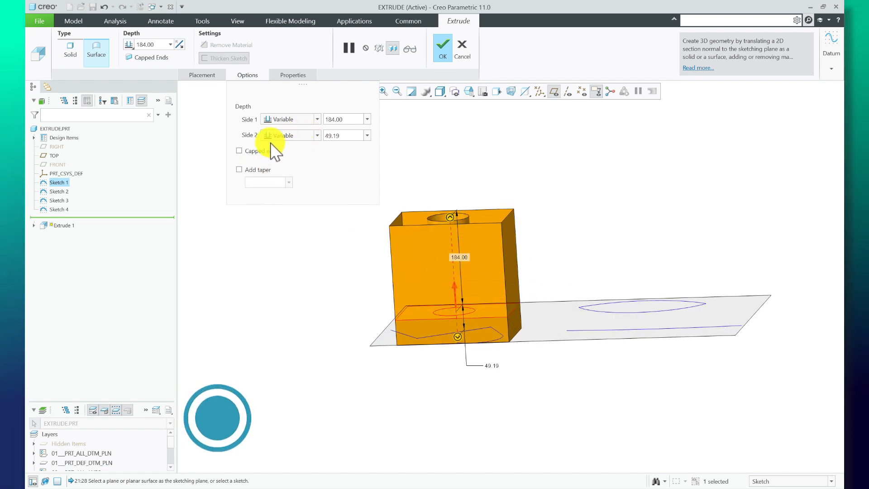
# Step: Set the Sketch 1 extrusion's type to Solid and complete the feature
pyautogui.click(71, 50)
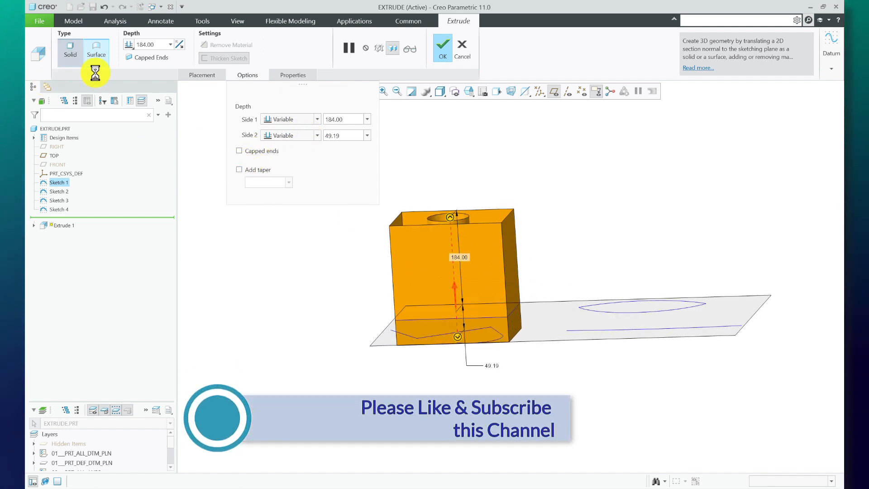
pyautogui.click(450, 53)
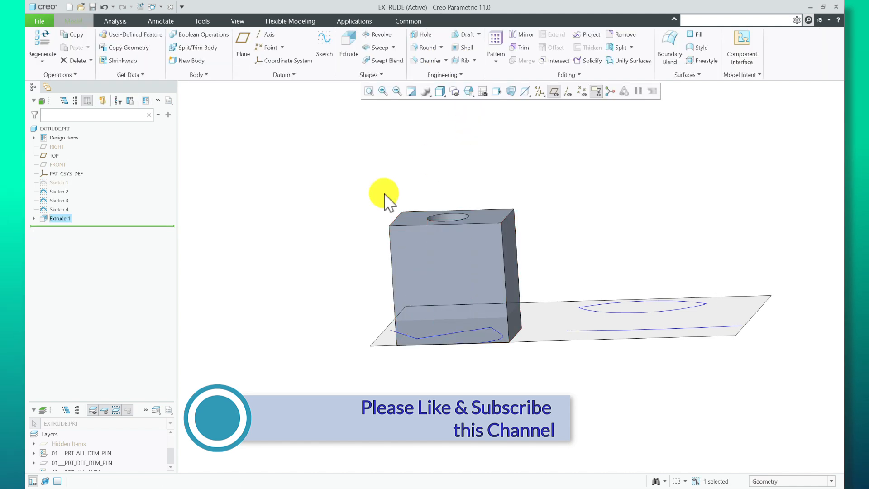
pyautogui.moveTo(388, 198); pyautogui.dragTo(411, 207, button='middle')
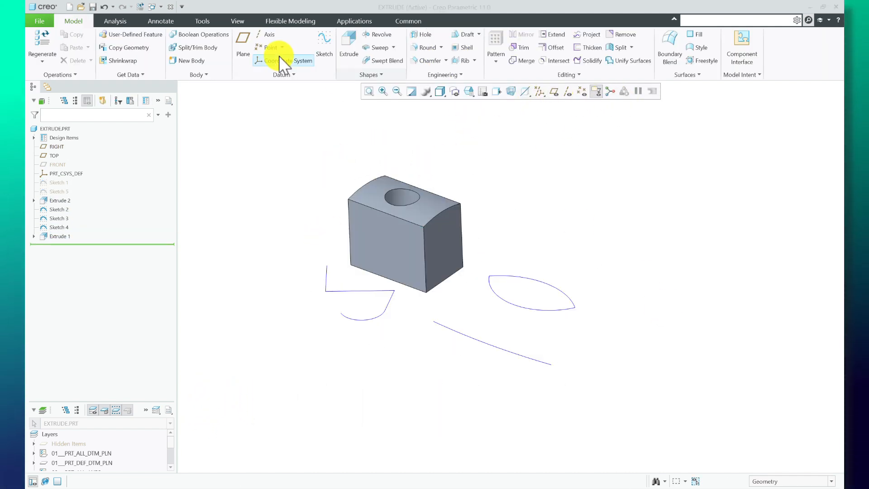
# Step: Extrude the closed lens-shaped profile of Sketch 2 as a solid about 231.82 deep
pyautogui.scroll(2, 261, 168)
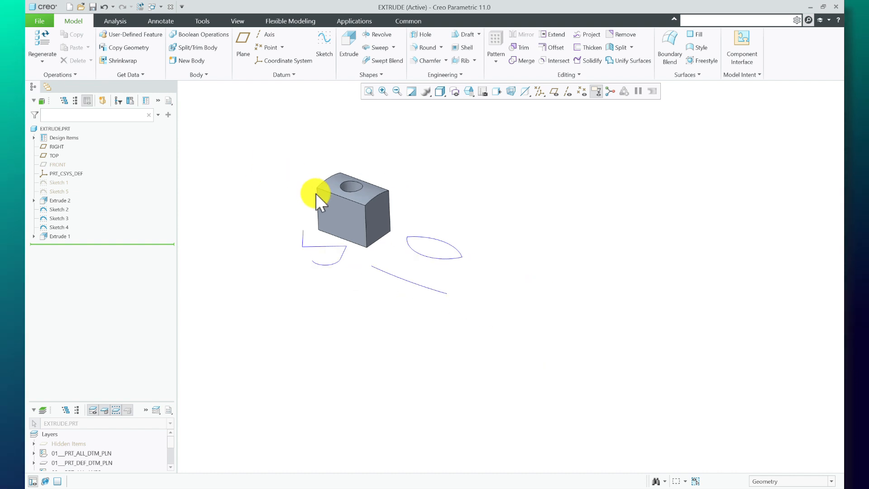
pyautogui.scroll(-2, 316, 194)
pyautogui.scroll(-1, 280, 205)
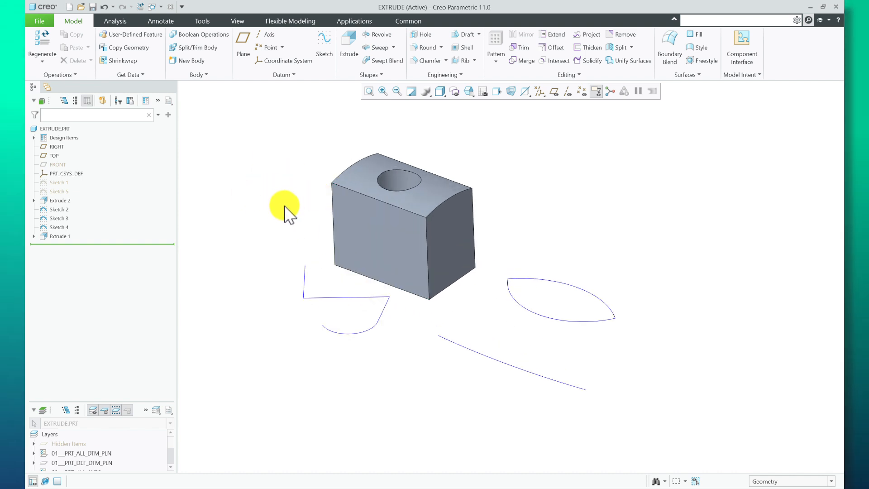
pyautogui.click(349, 41)
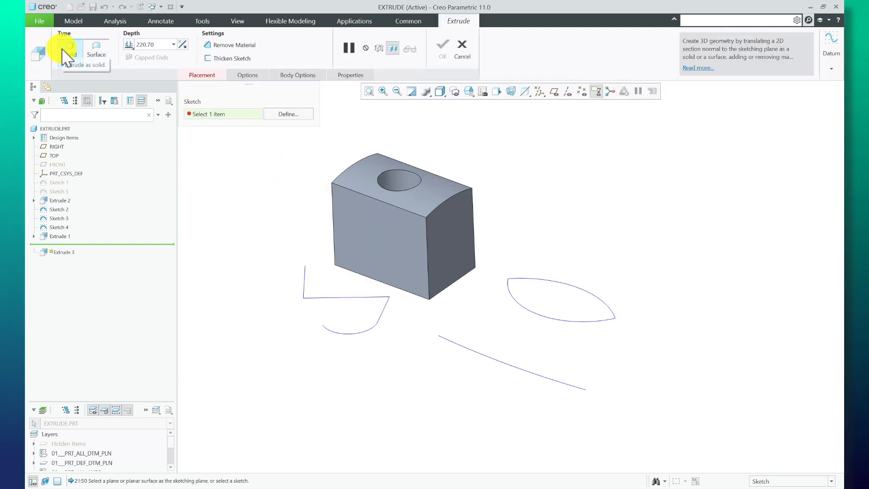
pyautogui.click(515, 299)
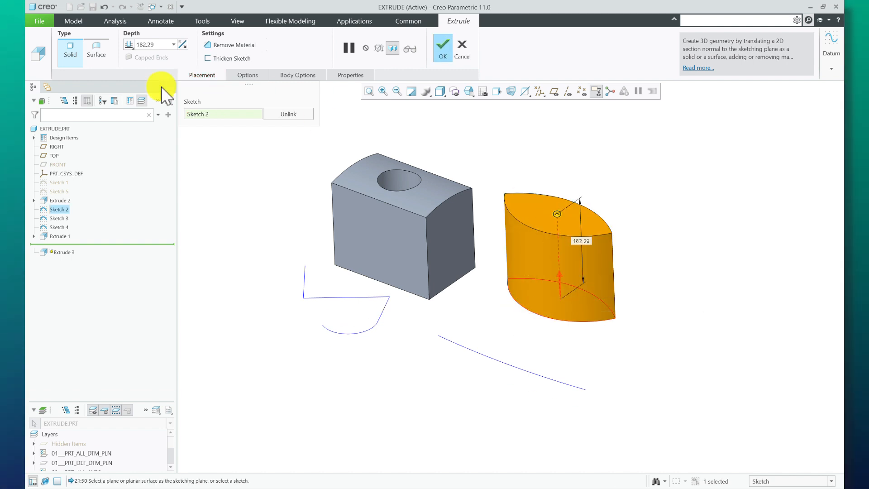
pyautogui.moveTo(550, 216); pyautogui.dragTo(555, 160)
pyautogui.click(444, 49)
# Step: Extrude the open Sketch 3 profile as a surface about 196.86 deep and complete the feature
pyautogui.scroll(3, 311, 200)
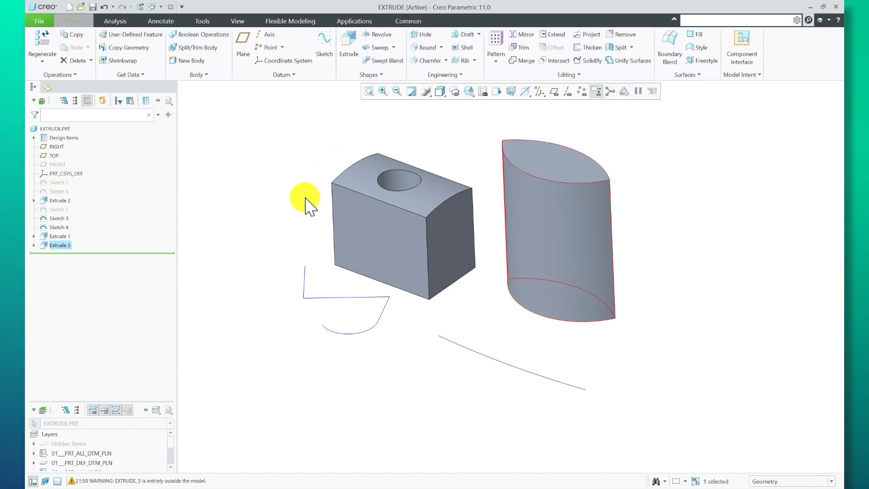
pyautogui.click(348, 51)
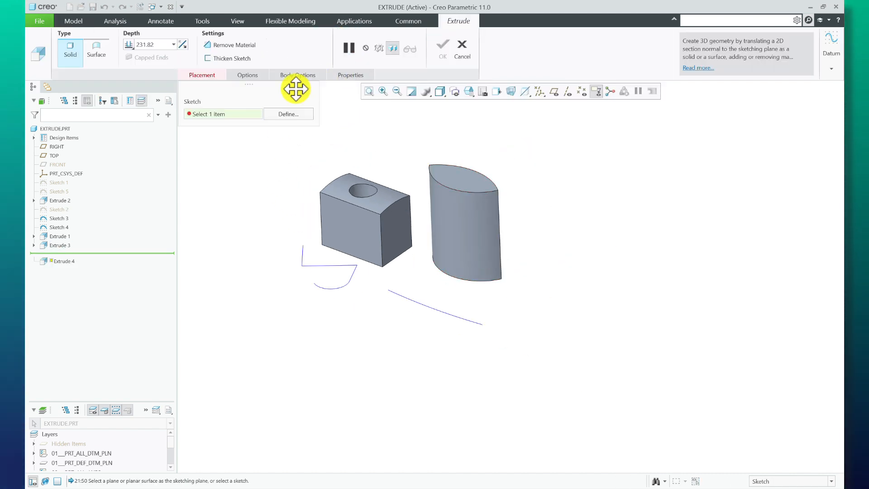
pyautogui.click(104, 58)
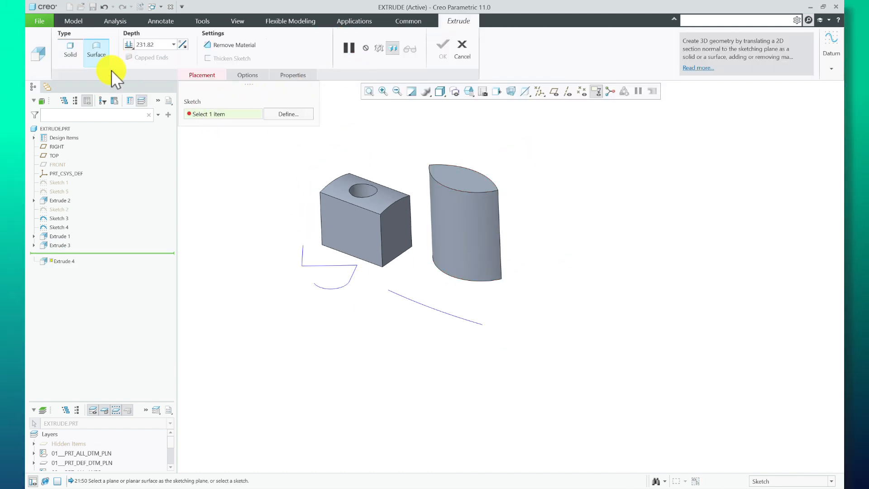
pyautogui.click(319, 286)
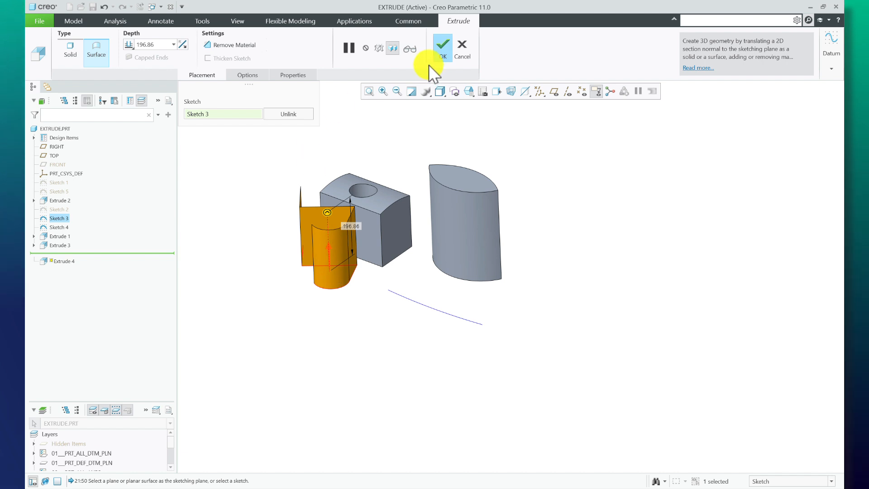
pyautogui.click(443, 45)
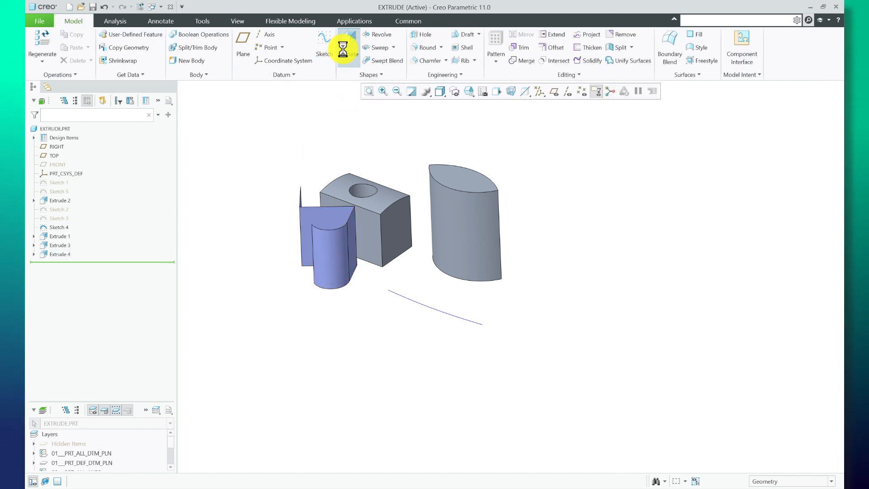
# Step: Extrude the open Sketch 4 curve as a surface about 175.01 deep and complete the feature
pyautogui.click(398, 294)
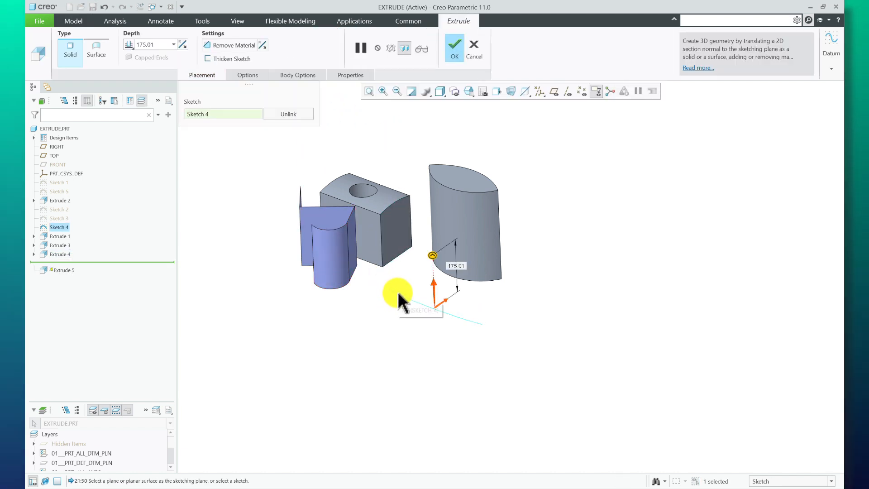
pyautogui.click(99, 49)
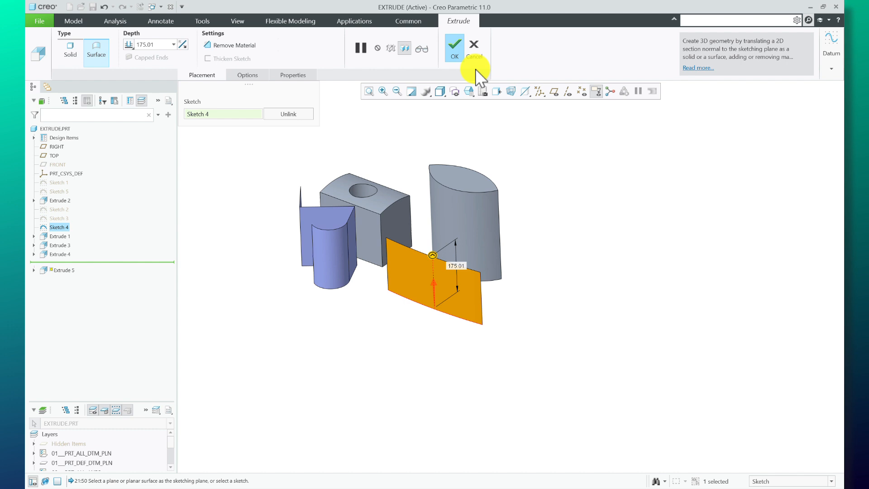
pyautogui.click(458, 45)
pyautogui.moveTo(523, 238)
pyautogui.mouseDown(button='middle')
pyautogui.moveTo(520, 217)
pyautogui.moveTo(545, 202)
pyautogui.moveTo(516, 225)
pyautogui.mouseUp(button='middle')
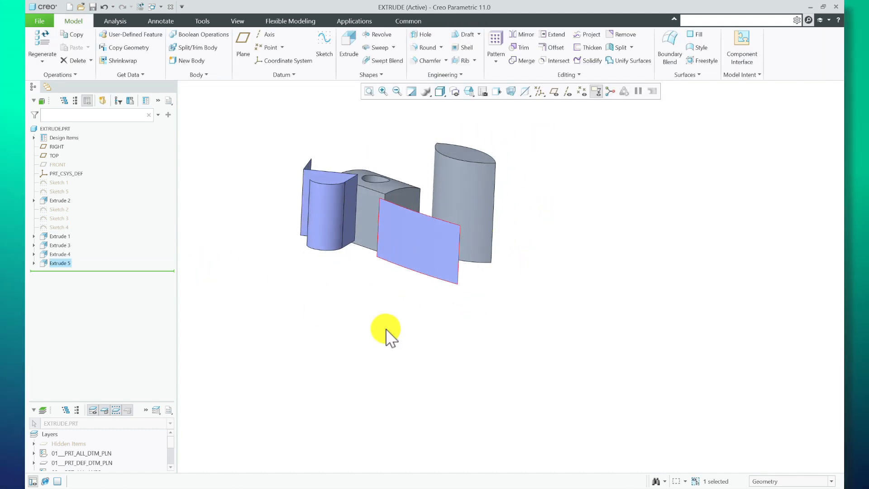
pyautogui.click(326, 287)
pyautogui.scroll(1, 326, 286)
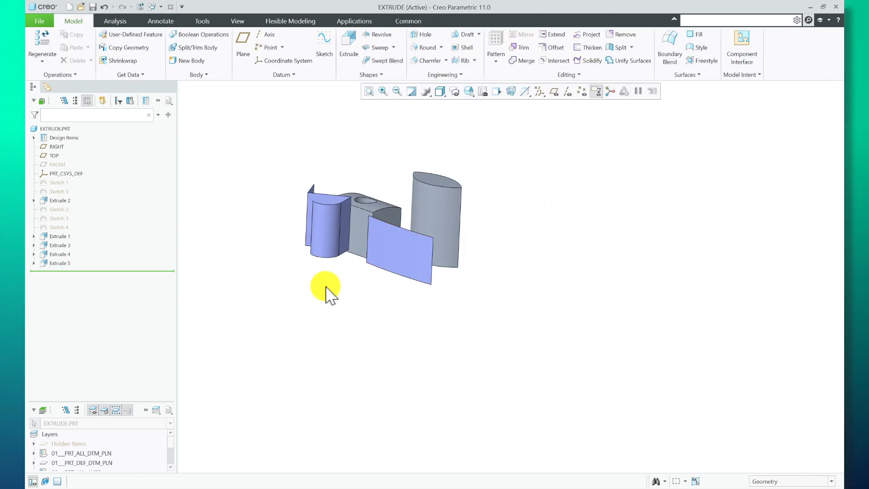
# Step: Display the datum planes and move the feature insertion point to directly after Sketch 1
pyautogui.click(554, 91)
pyautogui.scroll(1, 329, 218)
pyautogui.moveTo(330, 218)
pyautogui.mouseDown(button='middle')
pyautogui.moveTo(394, 266)
pyautogui.moveTo(384, 271)
pyautogui.mouseUp(button='middle')
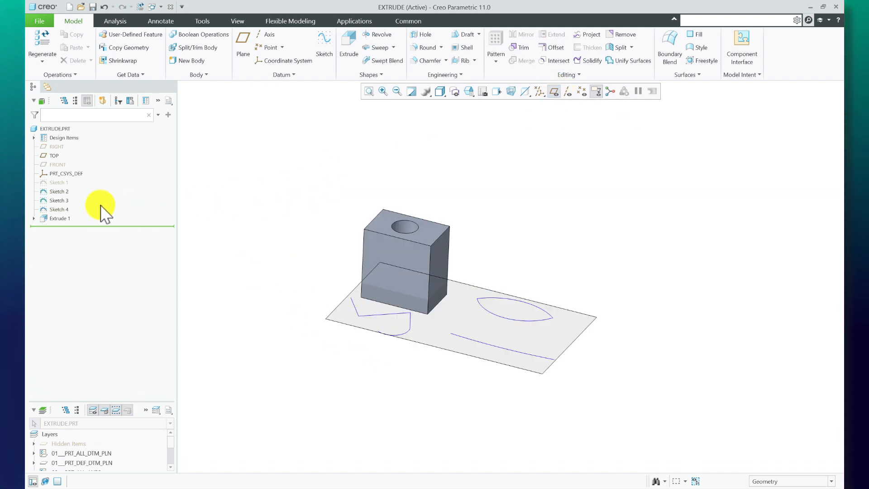
pyautogui.rightClick(59, 184)
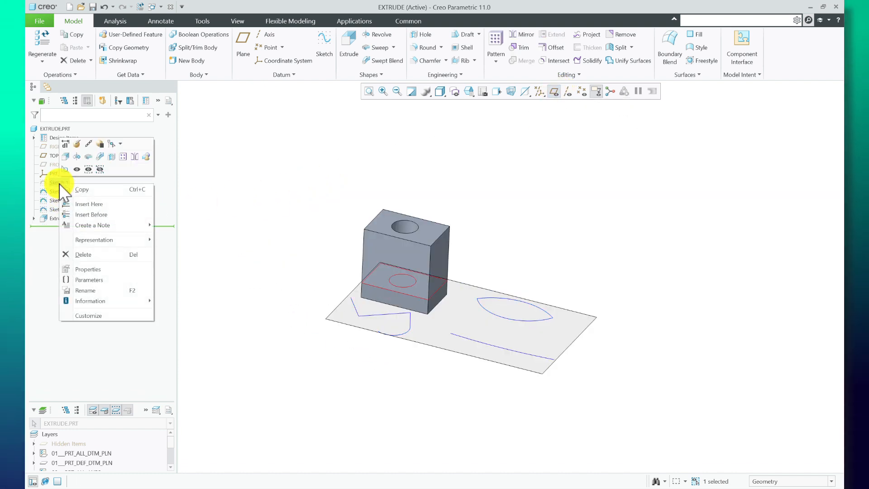
pyautogui.click(104, 204)
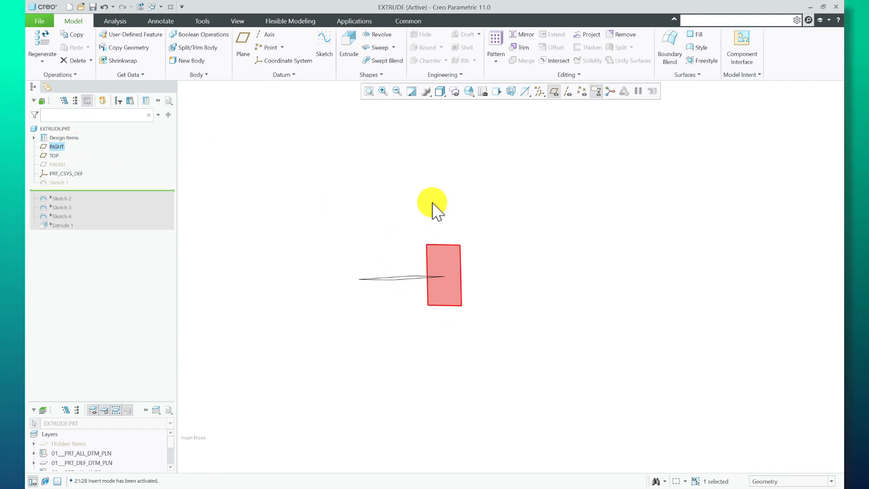
# Step: Sketch a wide, shallow upward-curving three-point arc on the RIGHT datum plane, above the TOP plane, and finish the sketch
pyautogui.scroll(-4, 428, 284)
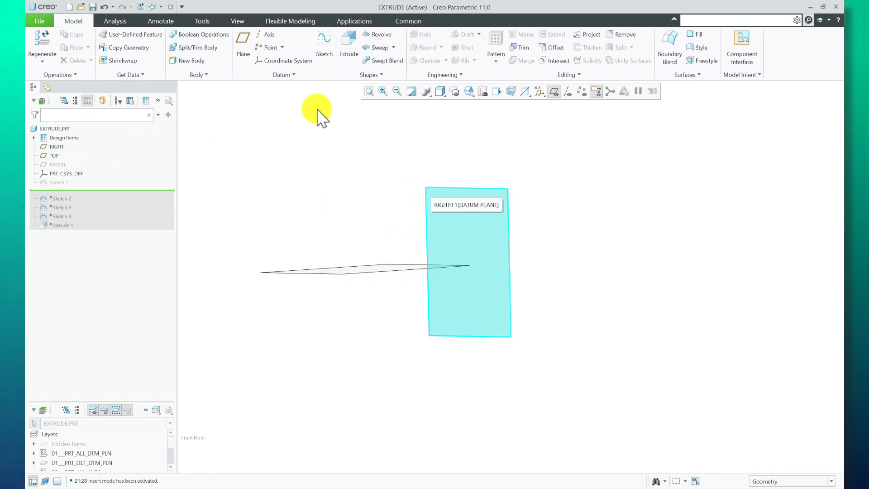
pyautogui.click(436, 191)
pyautogui.click(328, 37)
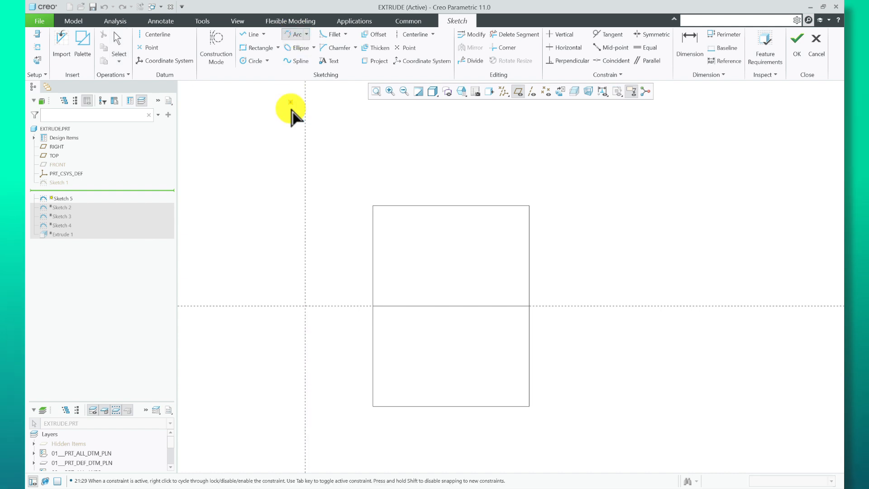
pyautogui.click(612, 198)
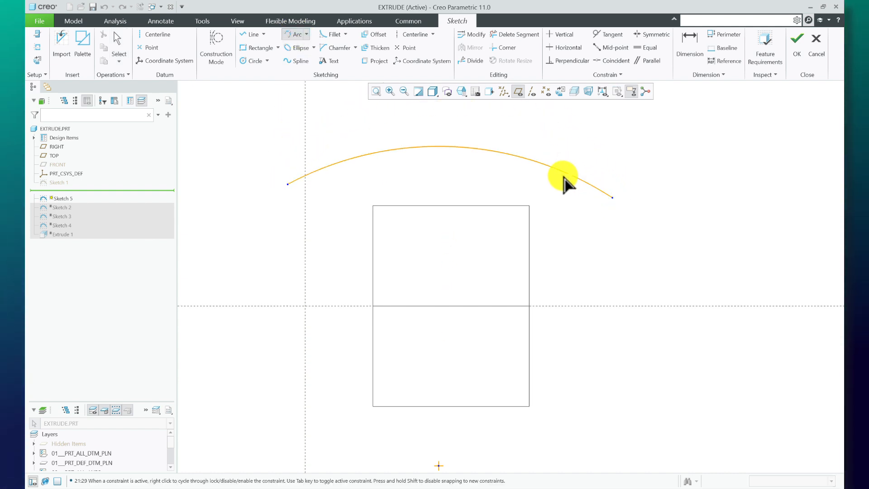
pyautogui.click(534, 183)
pyautogui.click(797, 46)
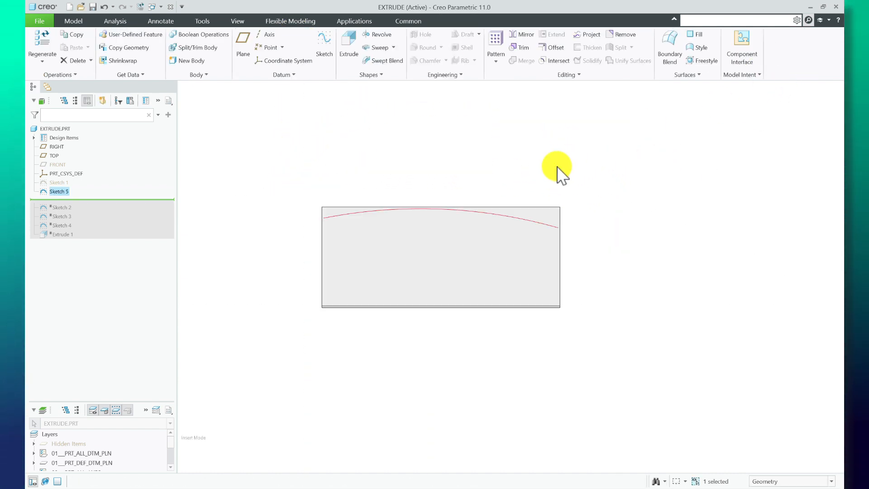
# Step: Extrude the arc sketch as a surface about 311.28 deep over the TOP plane and complete the feature
pyautogui.moveTo(414, 232)
pyautogui.mouseDown(button='middle')
pyautogui.moveTo(435, 262)
pyautogui.moveTo(433, 245)
pyautogui.mouseUp(button='middle')
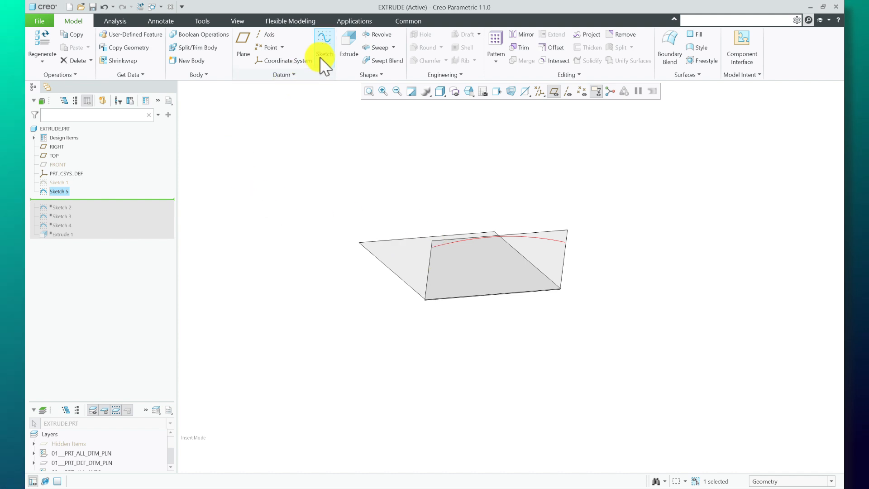
pyautogui.click(342, 44)
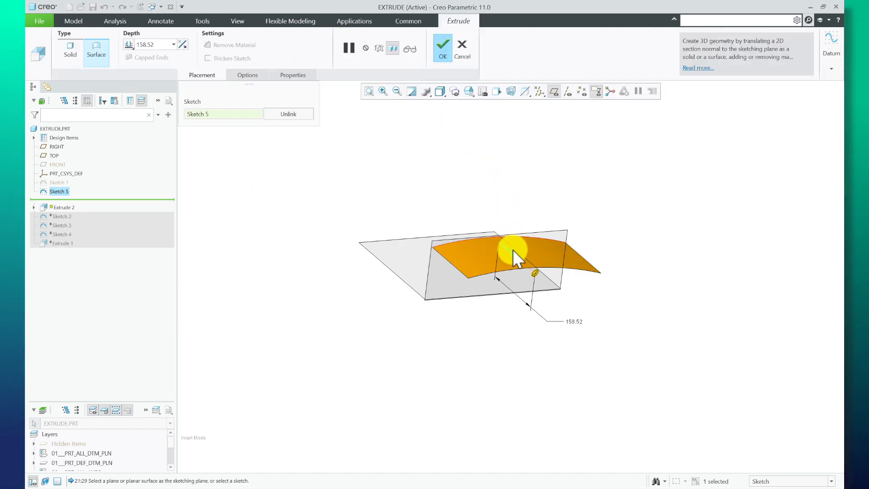
pyautogui.moveTo(464, 213); pyautogui.dragTo(435, 159)
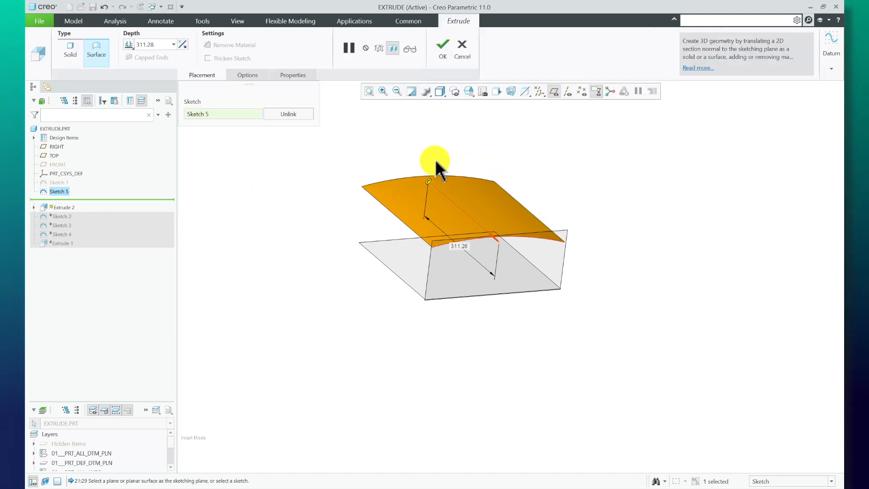
pyautogui.click(443, 48)
# Step: Exit insert mode to restore the features that follow the arc surface
pyautogui.moveTo(368, 242); pyautogui.dragTo(355, 258, button='middle')
pyautogui.rightClick(78, 257)
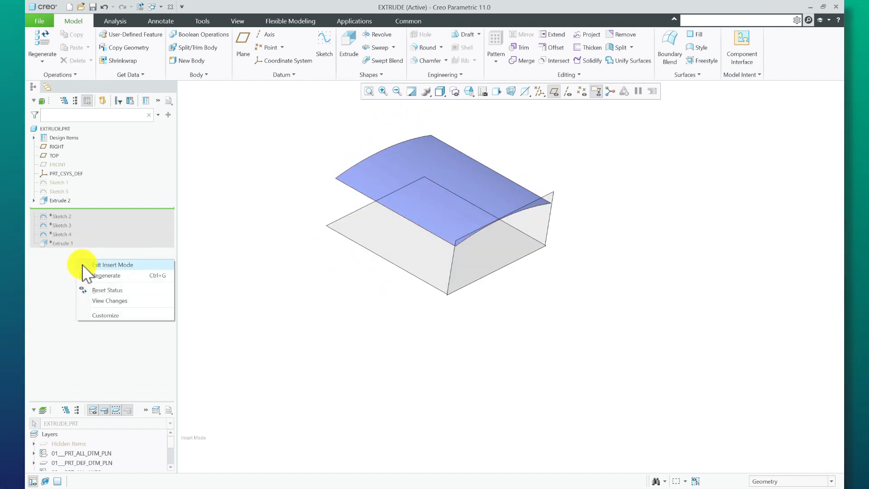
pyautogui.click(85, 267)
pyautogui.click(476, 268)
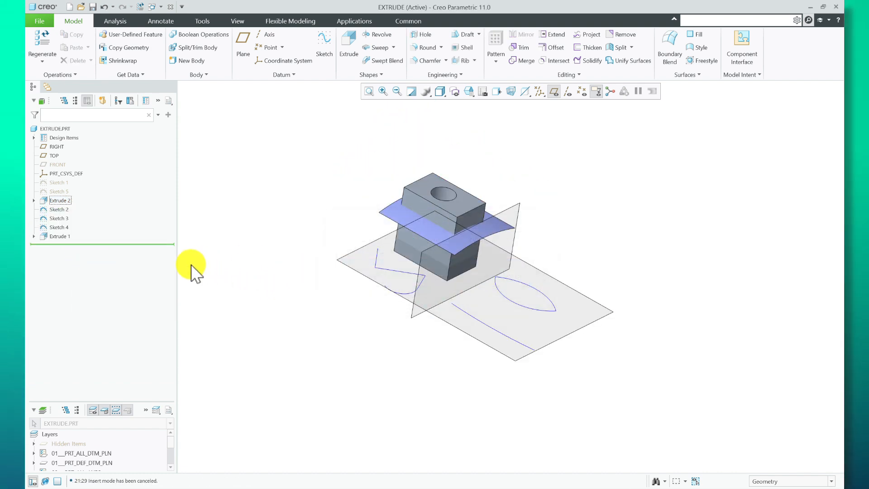
# Step: Edit the definition of Extrude 1 and shorten the block's upward depth to about 57.59, below the curved surface
pyautogui.moveTo(411, 287); pyautogui.dragTo(388, 294, button='middle')
pyautogui.scroll(-3, 412, 217)
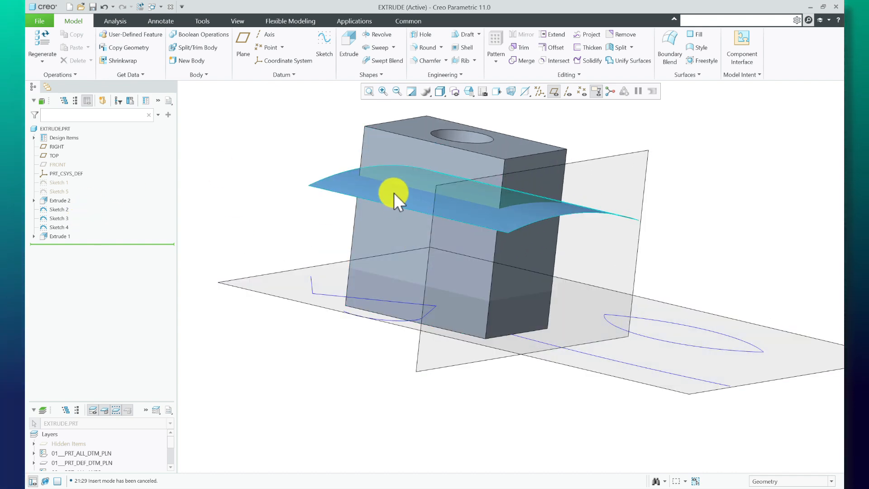
pyautogui.click(64, 235)
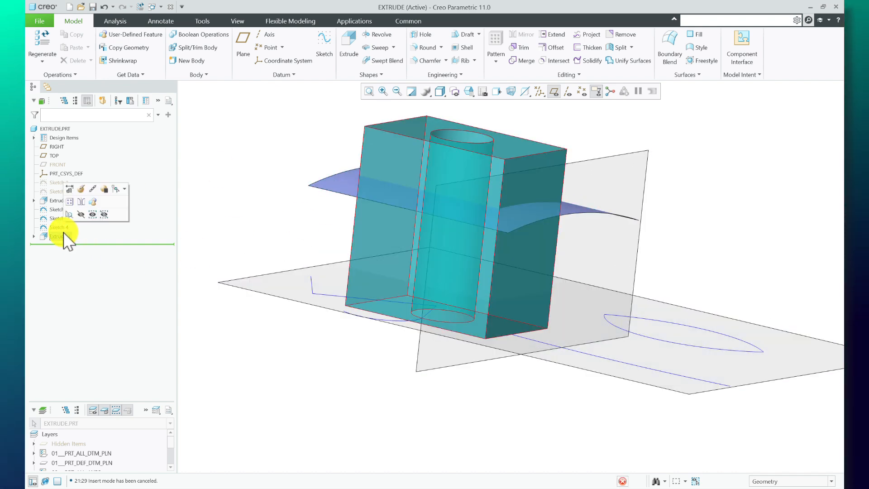
pyautogui.click(80, 188)
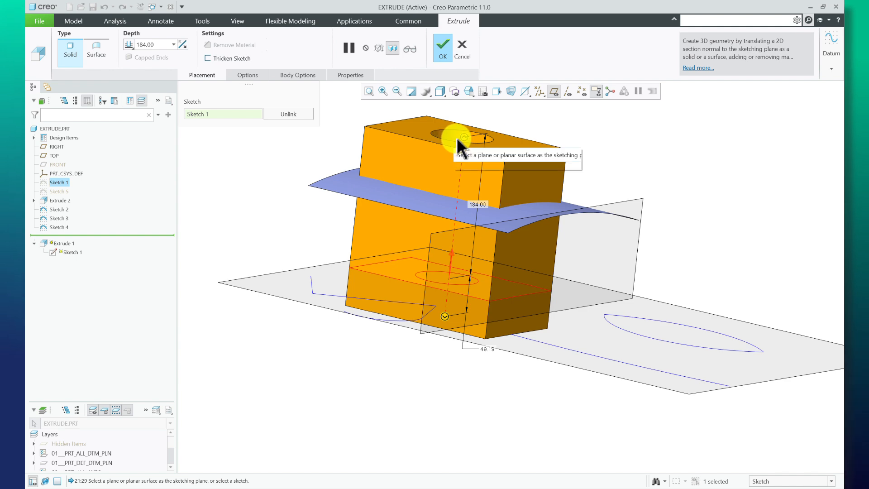
pyautogui.moveTo(463, 138); pyautogui.dragTo(460, 232)
pyautogui.moveTo(460, 232); pyautogui.dragTo(438, 239, button='middle')
pyautogui.scroll(-4, 509, 228)
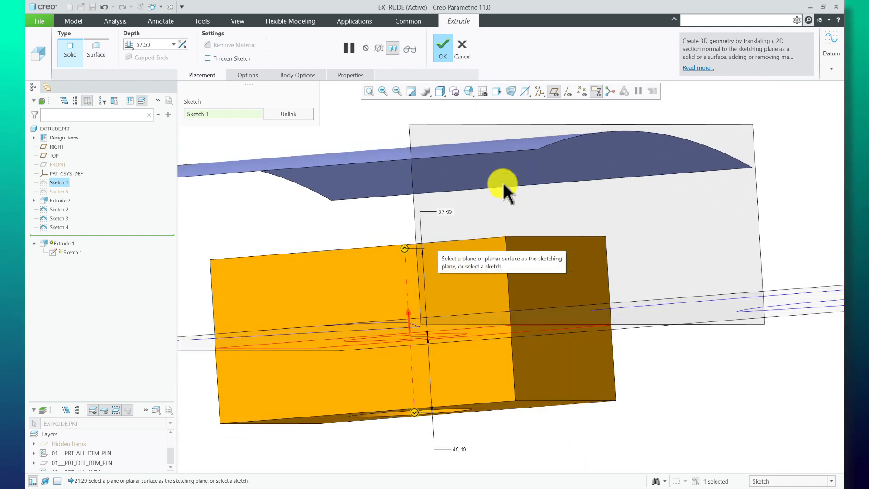
# Step: Hide the datum planes, set the block's first-side depth to To Reference using the curved surface, and complete the feature
pyautogui.click(560, 97)
pyautogui.scroll(3, 594, 124)
pyautogui.scroll(-1, 460, 208)
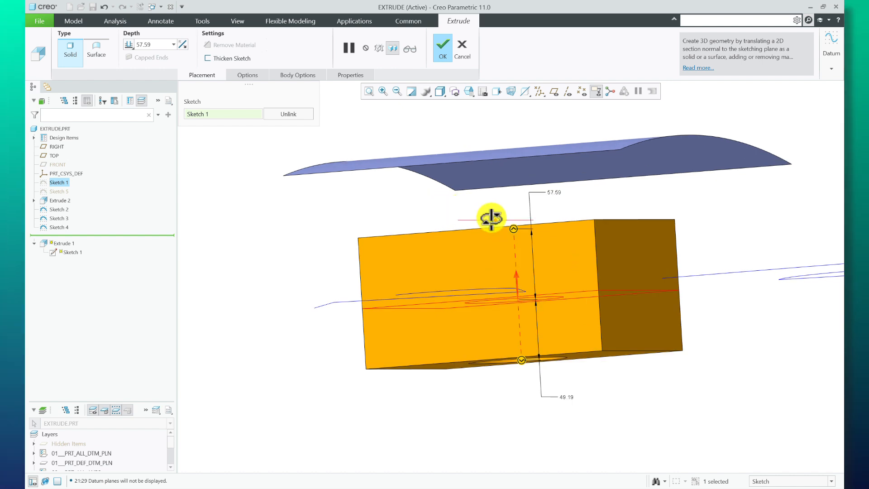
pyautogui.moveTo(490, 218); pyautogui.dragTo(484, 229, button='middle')
pyautogui.click(129, 43)
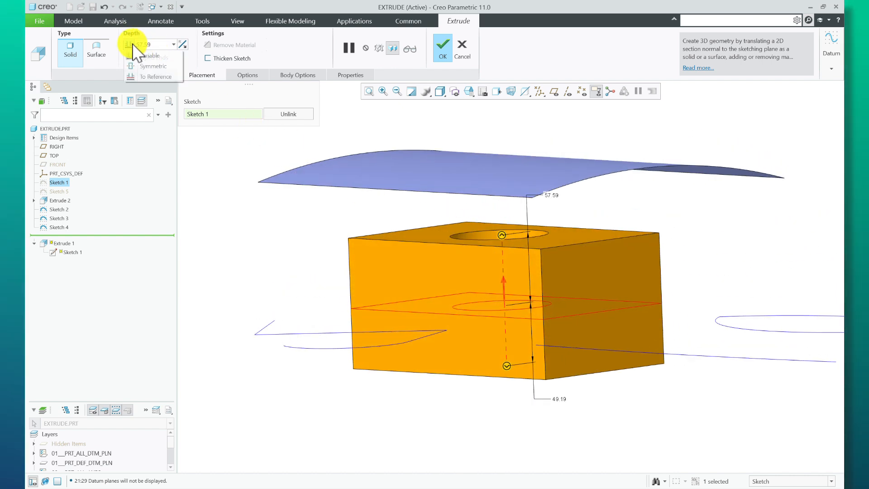
pyautogui.click(140, 75)
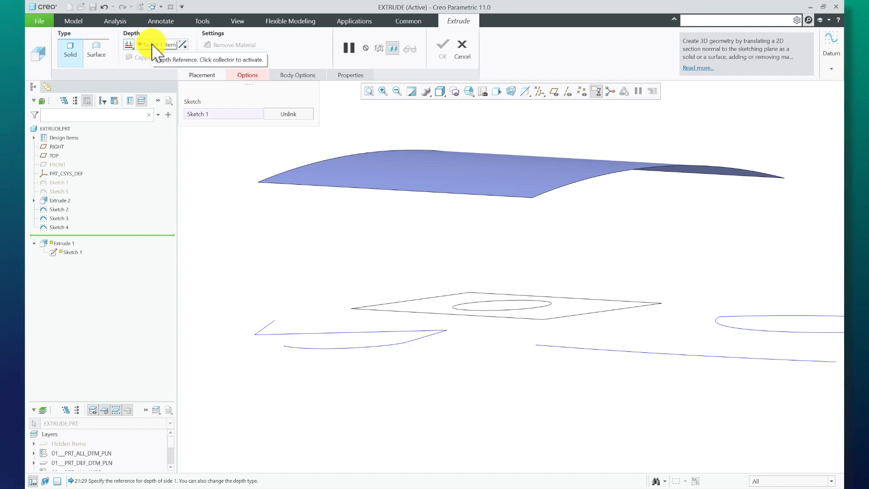
pyautogui.moveTo(233, 161)
pyautogui.mouseDown(button='middle')
pyautogui.moveTo(326, 233)
pyautogui.moveTo(461, 203)
pyautogui.mouseUp(button='middle')
pyautogui.click(496, 164)
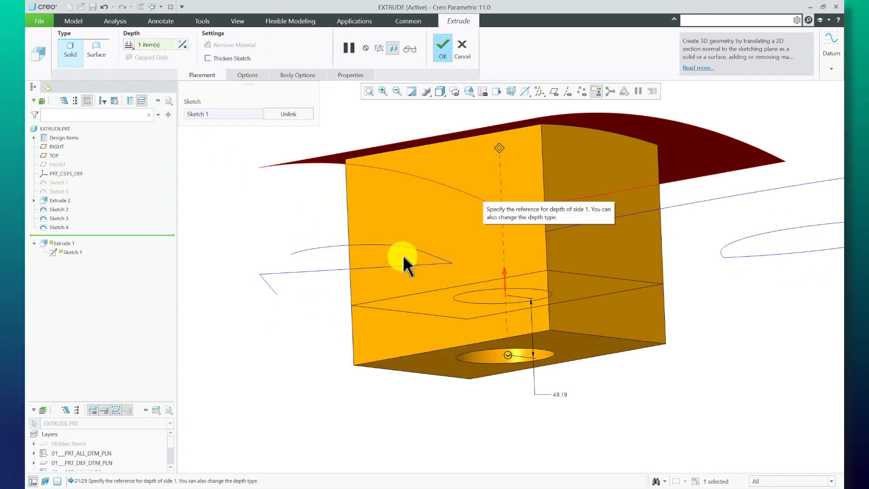
pyautogui.moveTo(398, 264)
pyautogui.mouseDown(button='middle')
pyautogui.moveTo(389, 276)
pyautogui.moveTo(388, 262)
pyautogui.mouseUp(button='middle')
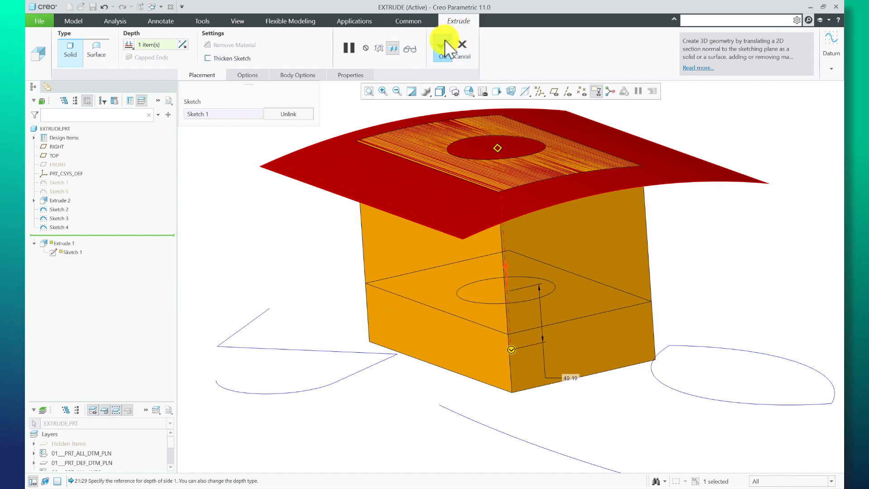
pyautogui.click(444, 40)
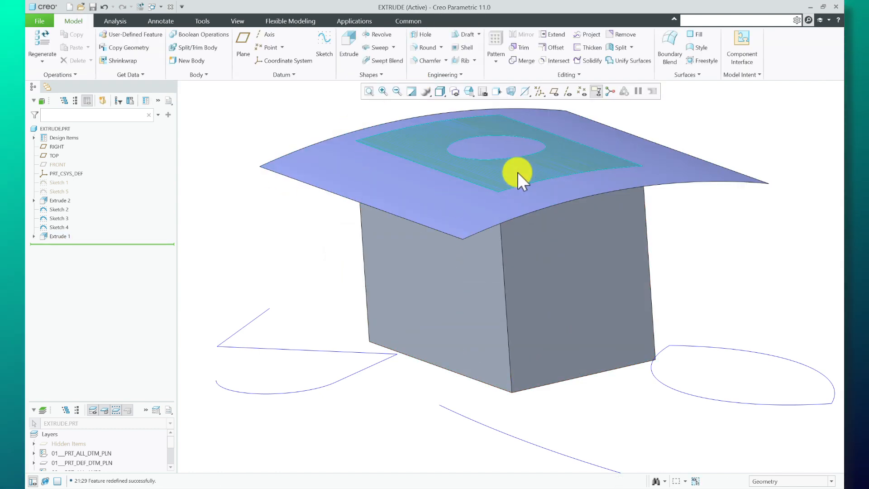
# Step: Hide the curved Extrude 2 surface covering the block
pyautogui.click(659, 164)
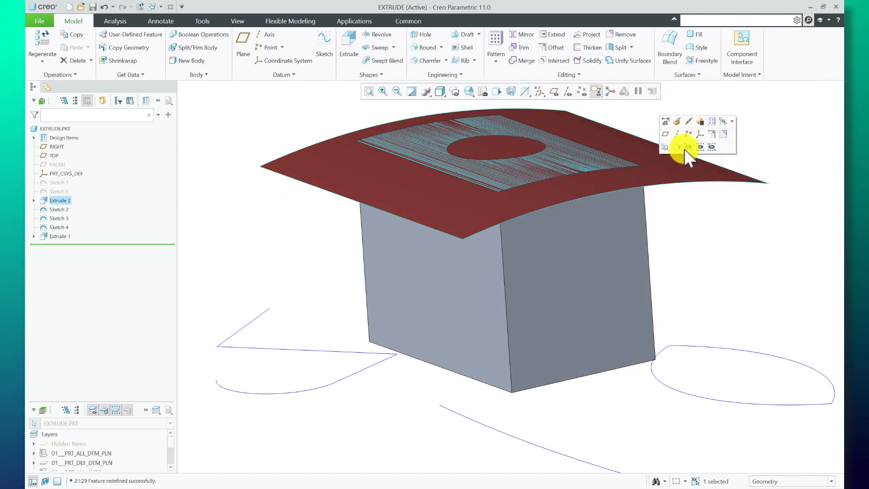
pyautogui.click(685, 148)
pyautogui.moveTo(688, 167); pyautogui.dragTo(460, 159, button='middle')
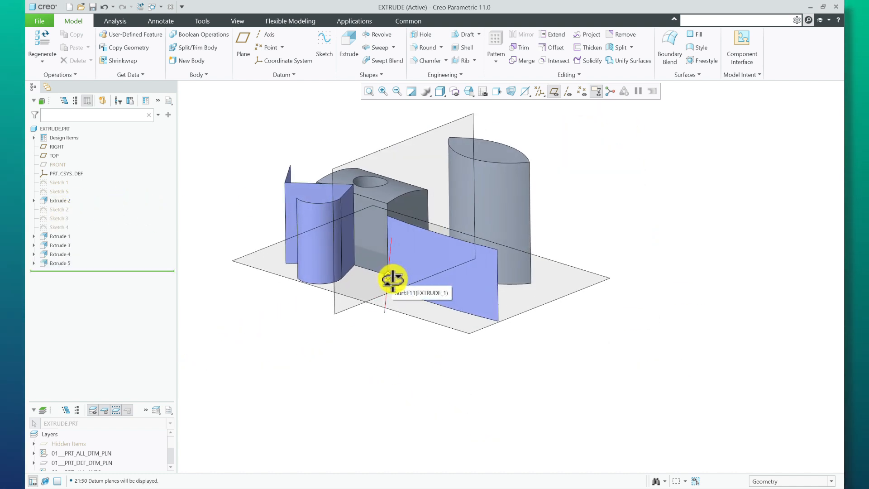
# Step: Sketch an inclined line on the RIGHT plane, spanning the full width of the thin curved surface, and finish the sketch
pyautogui.moveTo(388, 275); pyautogui.dragTo(669, 223, button='middle')
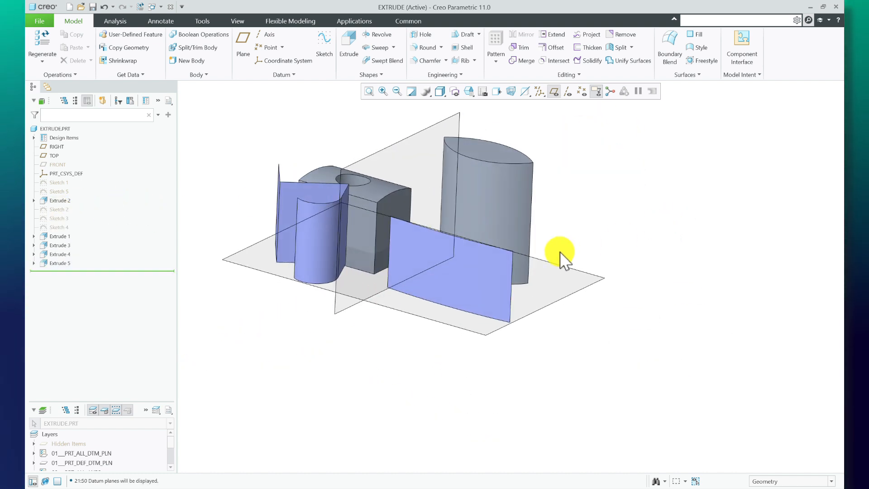
pyautogui.moveTo(582, 194); pyautogui.dragTo(550, 167, button='middle')
pyautogui.click(467, 177)
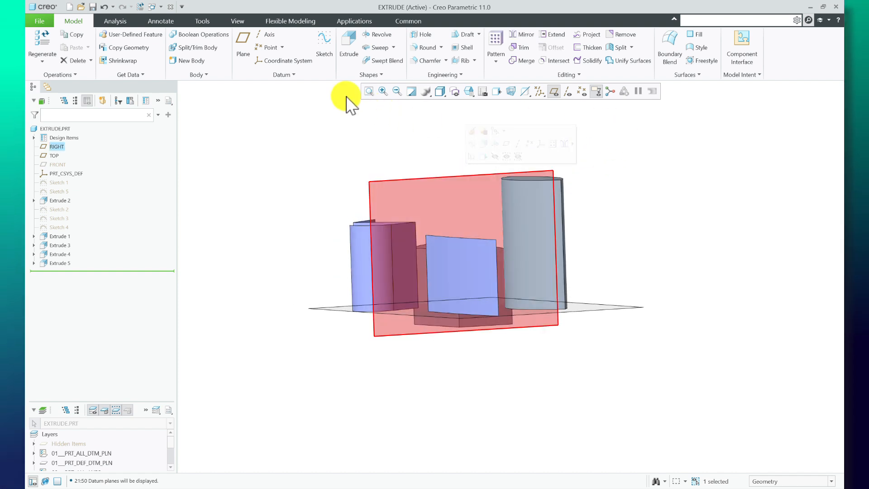
pyautogui.click(322, 40)
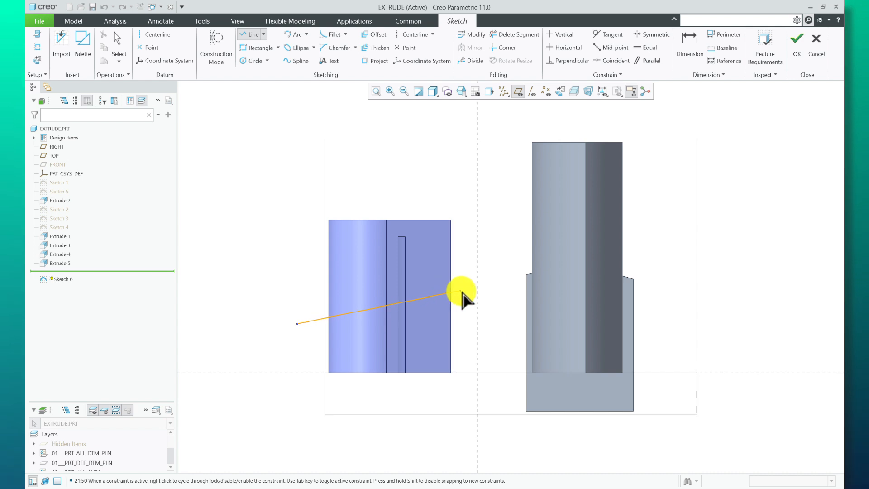
pyautogui.click(466, 286)
pyautogui.middleClick(477, 257)
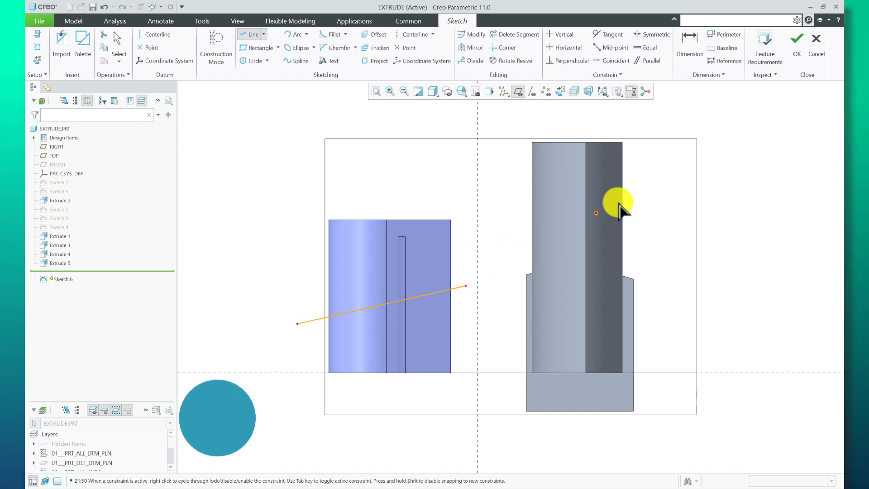
pyautogui.click(796, 46)
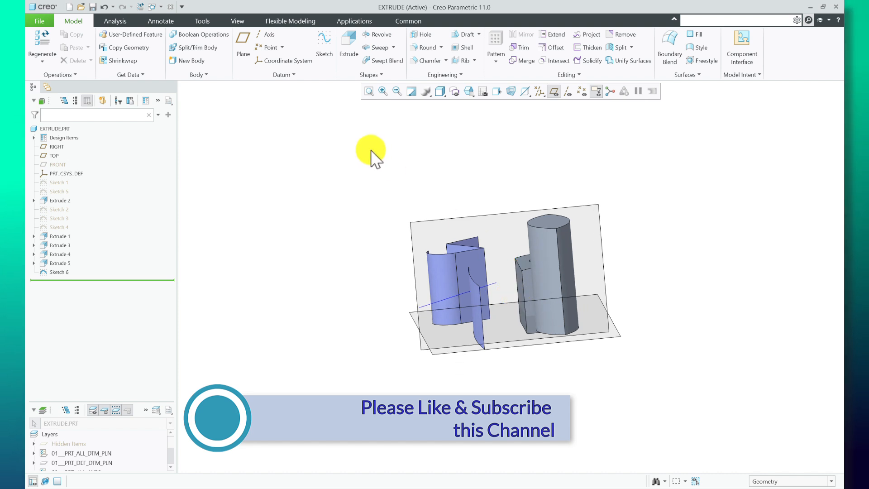
# Step: Sketch a rectangle on the RIGHT plane overlapping the upper corner of the tall solid, and finish the sketch
pyautogui.click(324, 45)
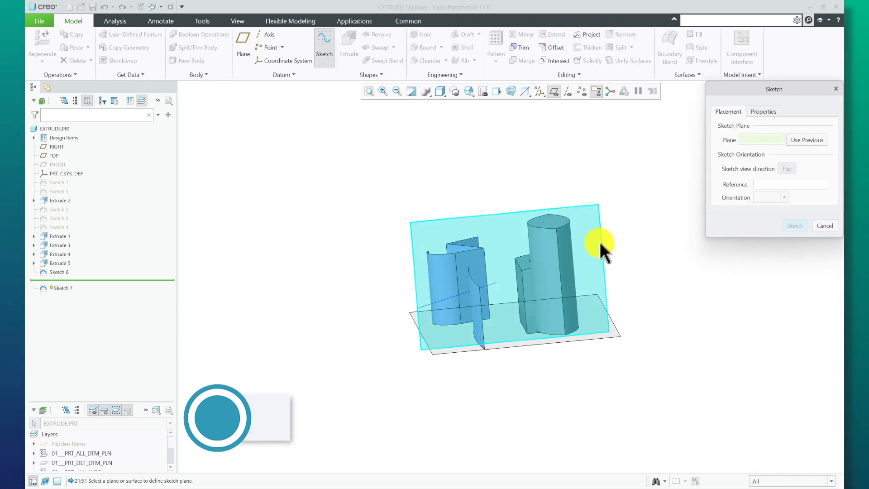
pyautogui.click(600, 241)
pyautogui.click(793, 226)
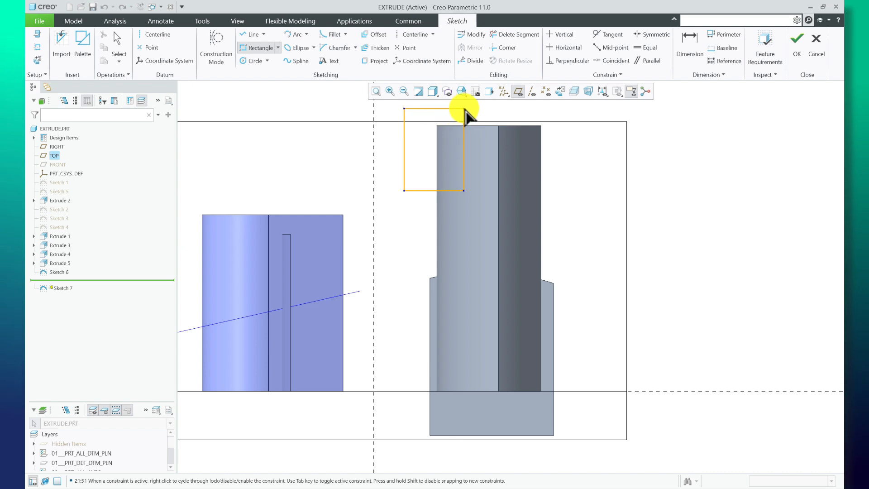
pyautogui.click(474, 108)
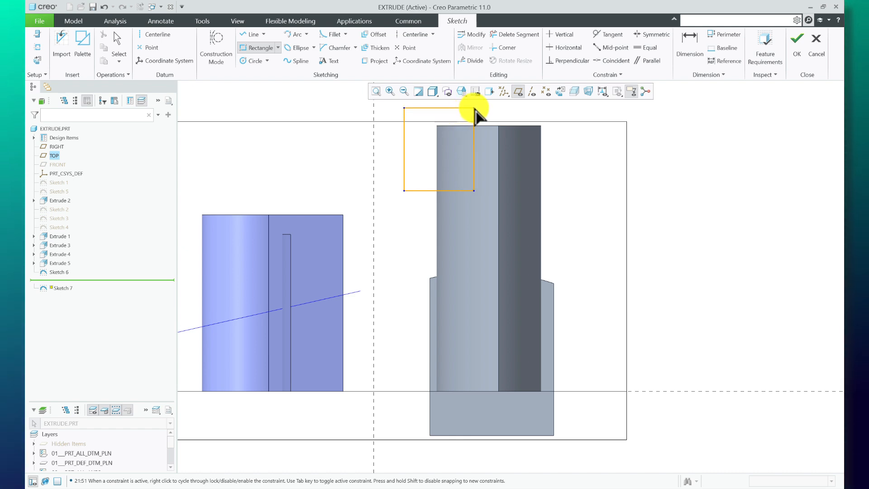
pyautogui.click(795, 44)
# Step: Sketch an inclined line on the RIGHT plane crossing both the tall solid and the block, and finish the sketch
pyautogui.moveTo(552, 200)
pyautogui.mouseDown(button='middle')
pyautogui.moveTo(563, 229)
pyautogui.moveTo(562, 202)
pyautogui.moveTo(586, 205)
pyautogui.moveTo(560, 199)
pyautogui.mouseUp(button='middle')
pyautogui.moveTo(556, 239); pyautogui.dragTo(411, 126, button='middle')
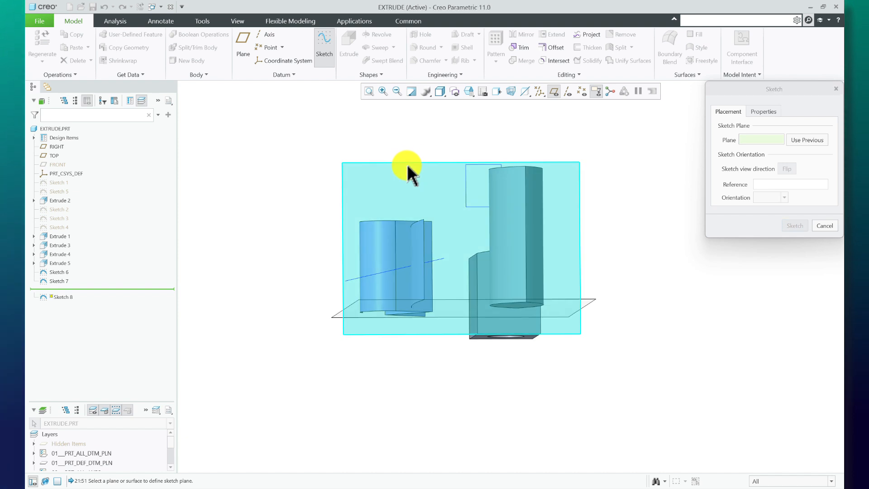
pyautogui.click(407, 165)
pyautogui.click(790, 225)
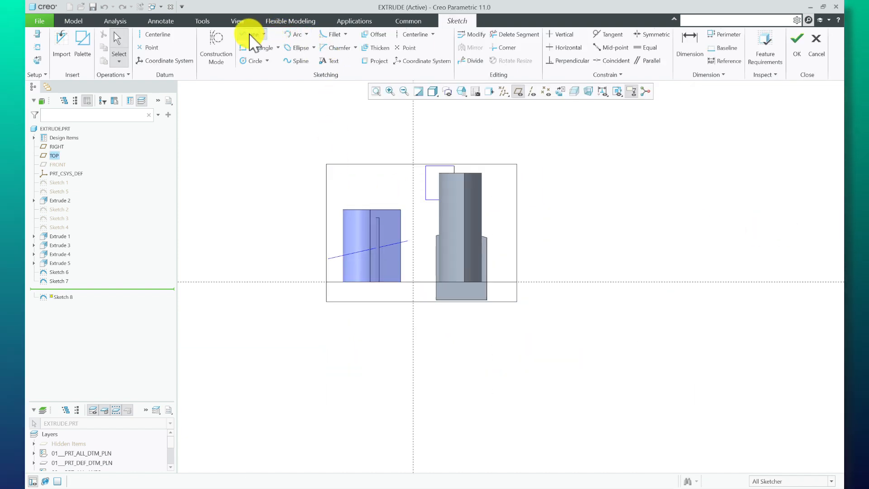
pyautogui.click(250, 36)
pyautogui.scroll(3, 537, 290)
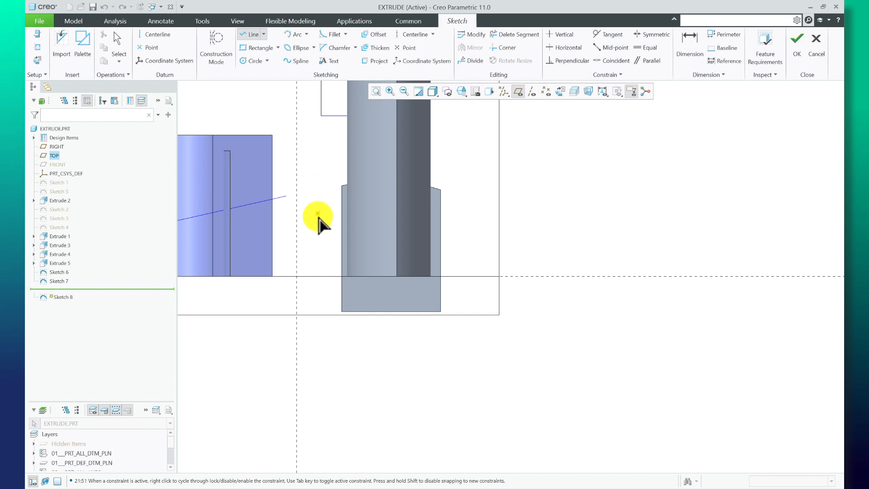
pyautogui.click(309, 250)
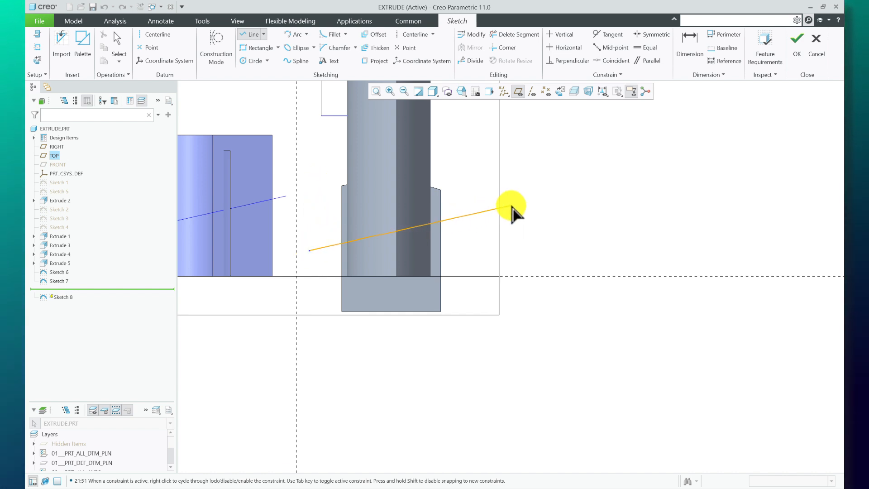
pyautogui.click(798, 50)
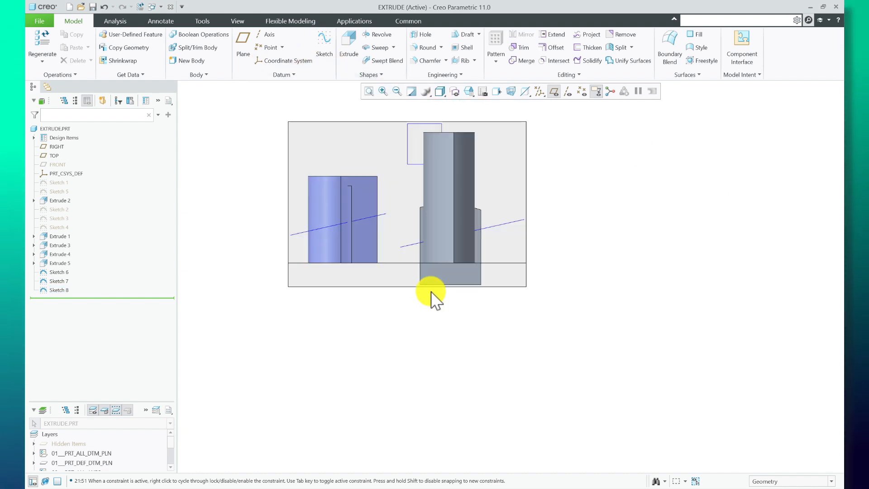
# Step: Extrude the rectangle in Sketch 7 as a solid with a depth of 453.03, reaching past the tall solid
pyautogui.moveTo(431, 299)
pyautogui.mouseDown(button='middle')
pyautogui.moveTo(371, 289)
pyautogui.moveTo(397, 310)
pyautogui.mouseUp(button='middle')
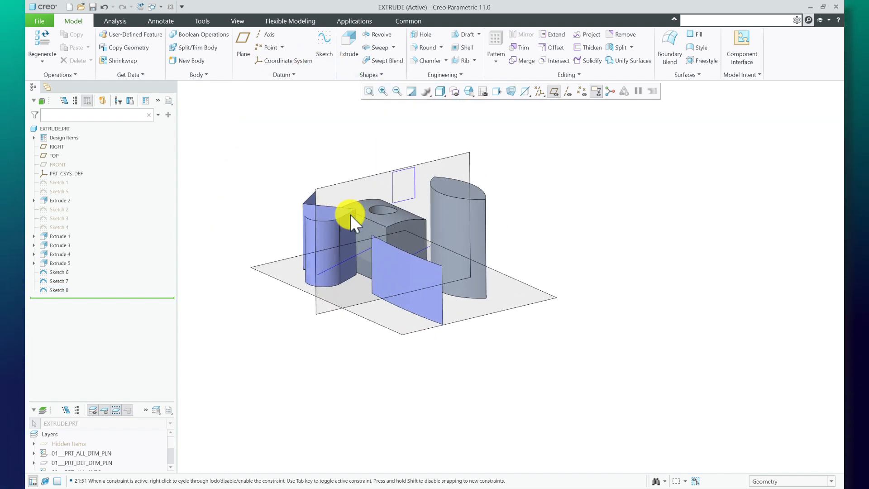
pyautogui.scroll(-1, 502, 208)
pyautogui.scroll(2, 595, 215)
pyautogui.scroll(-1, 458, 249)
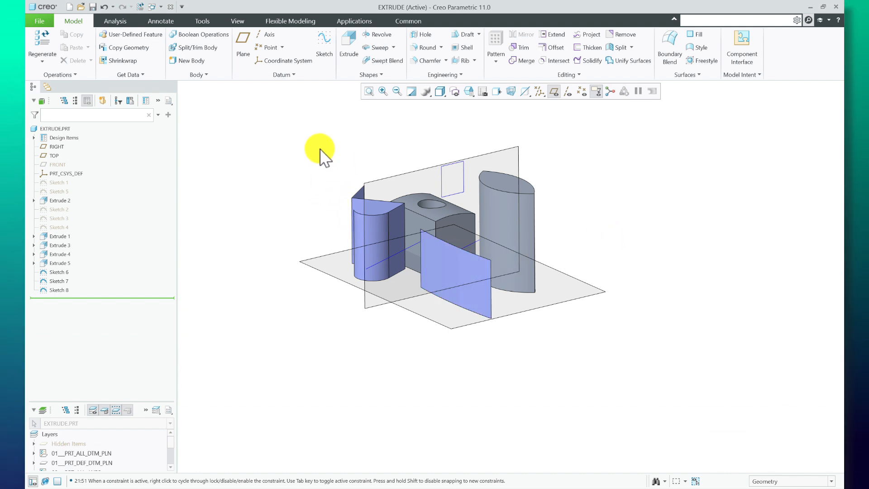
pyautogui.scroll(-1, 475, 184)
pyautogui.scroll(1, 362, 165)
pyautogui.scroll(-1, 464, 190)
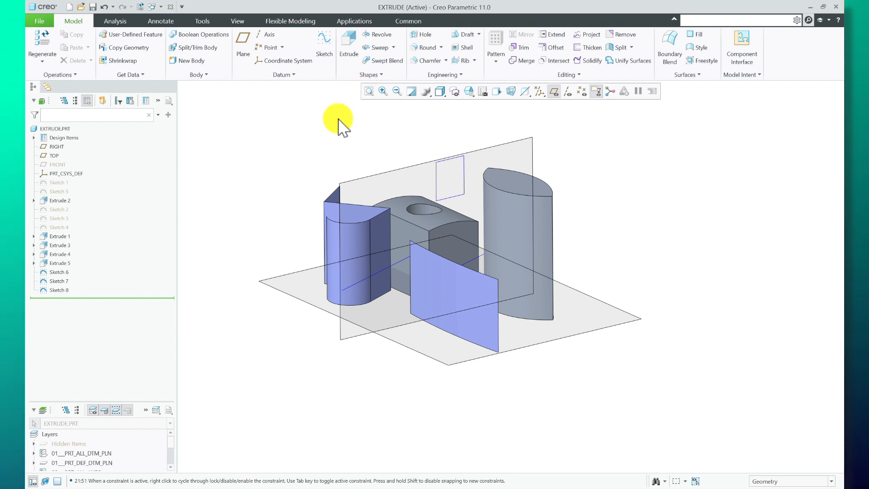
pyautogui.click(349, 48)
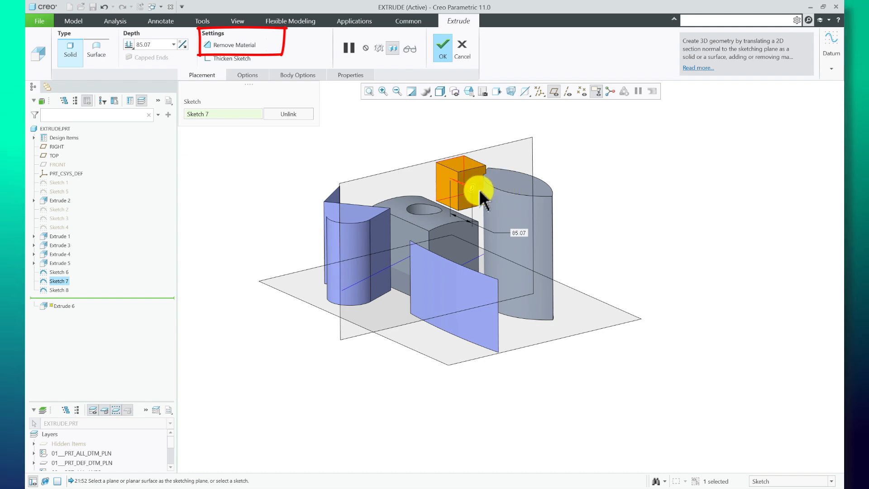
pyautogui.moveTo(475, 187); pyautogui.dragTo(565, 238)
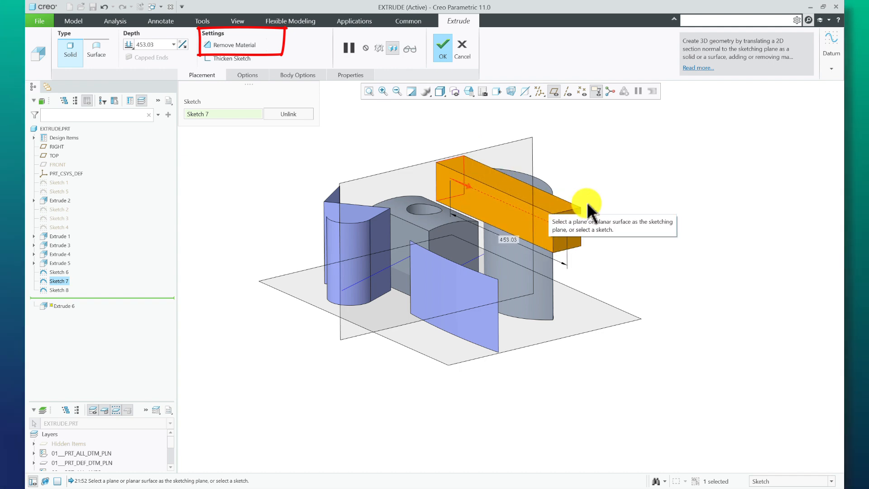
pyautogui.moveTo(588, 210); pyautogui.dragTo(453, 102, button='middle')
pyautogui.scroll(-3, 520, 204)
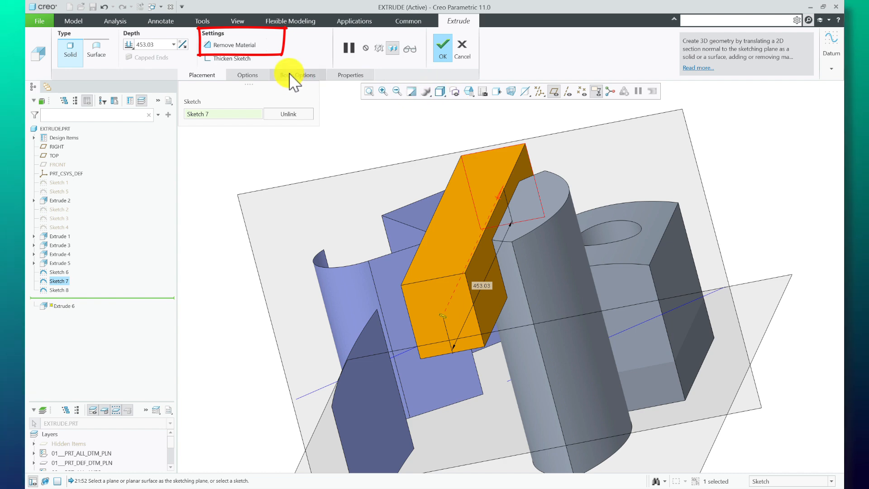
# Step: Make the rectangle's extrusion remove material as a solid cut from the tall solid, and complete the feature
pyautogui.click(245, 47)
pyautogui.moveTo(487, 229); pyautogui.dragTo(543, 229, button='middle')
pyautogui.scroll(3, 439, 223)
pyautogui.scroll(-3, 589, 226)
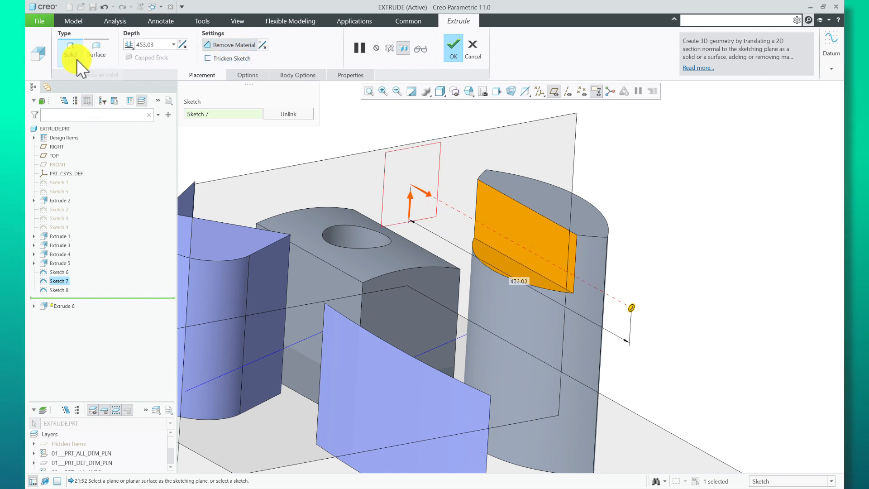
pyautogui.click(94, 51)
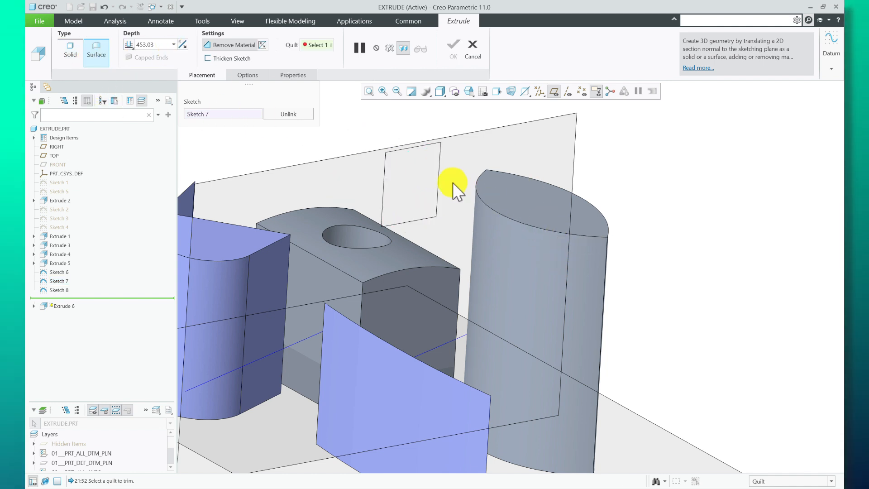
pyautogui.click(71, 47)
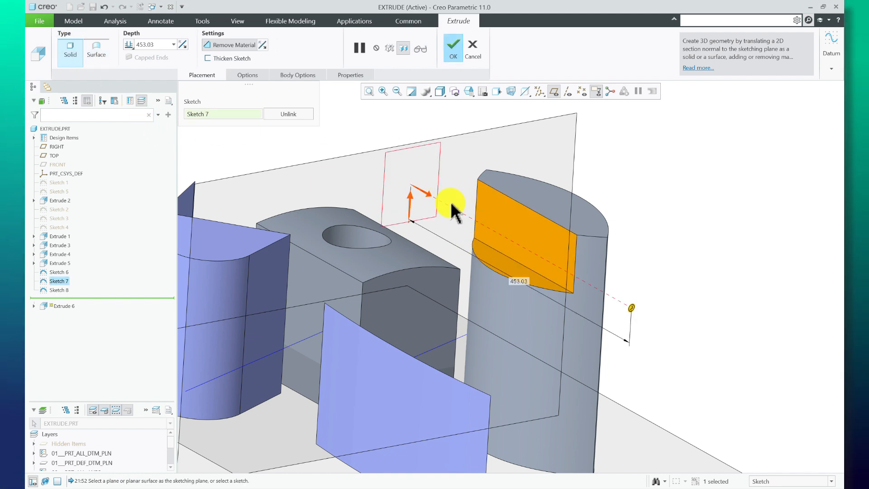
pyautogui.click(453, 45)
pyautogui.scroll(-5, 643, 262)
pyautogui.moveTo(644, 262)
pyautogui.mouseDown(button='middle')
pyautogui.moveTo(635, 246)
pyautogui.moveTo(644, 268)
pyautogui.mouseUp(button='middle')
pyautogui.click(695, 211)
pyautogui.scroll(-4, 534, 219)
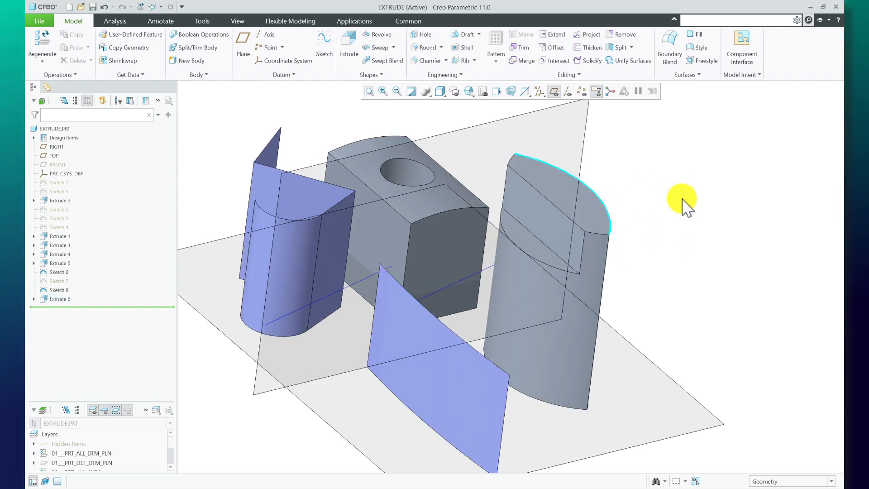
# Step: Extrude the inclined line in Sketch 8 symmetrically to a total depth of 944.22, spanning the block and tall solid
pyautogui.moveTo(683, 237); pyautogui.dragTo(692, 271, button='middle')
pyautogui.click(498, 271)
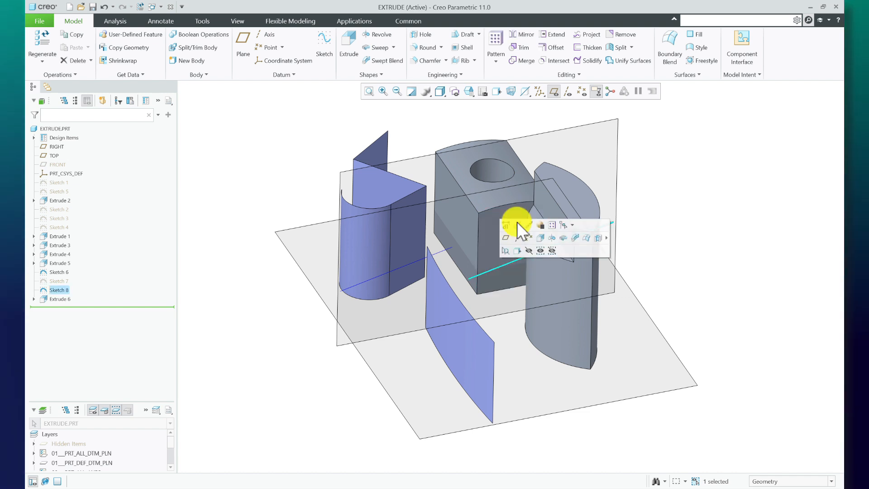
pyautogui.click(349, 41)
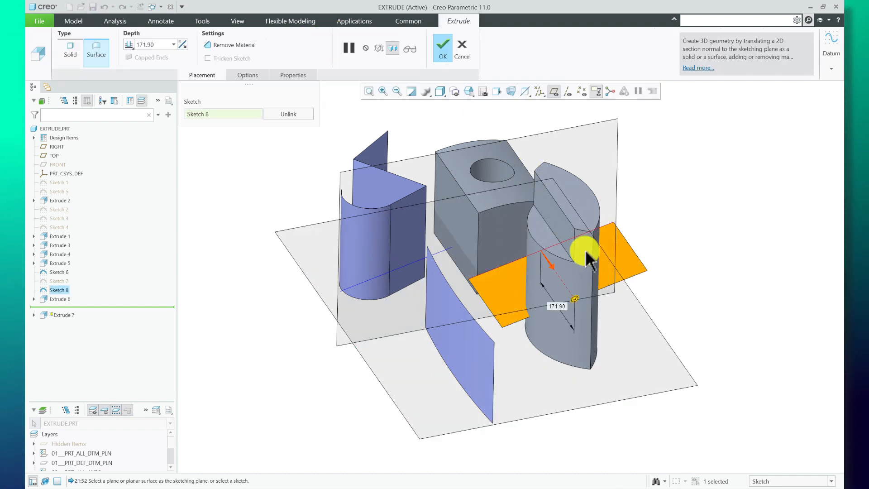
pyautogui.moveTo(578, 294); pyautogui.dragTo(602, 339)
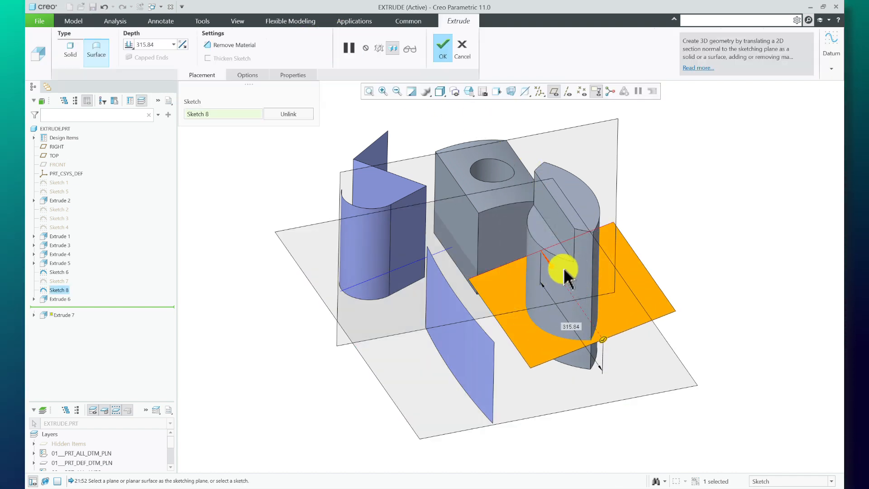
pyautogui.click(129, 44)
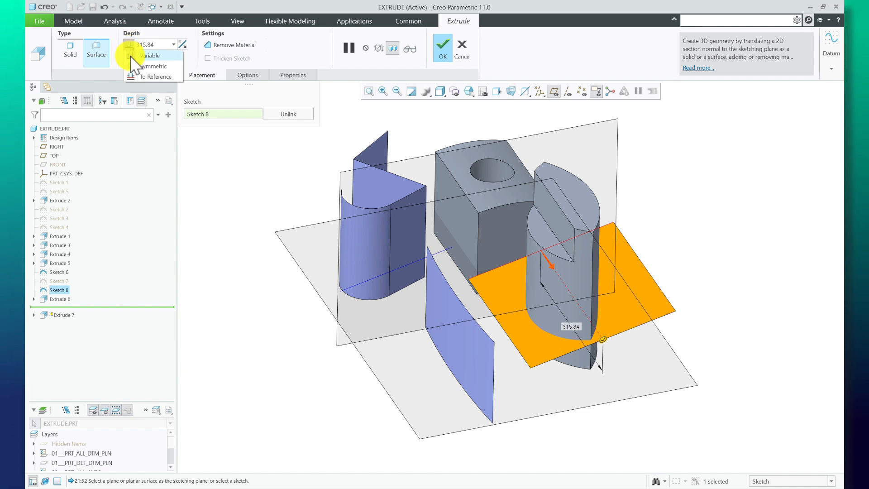
pyautogui.click(130, 64)
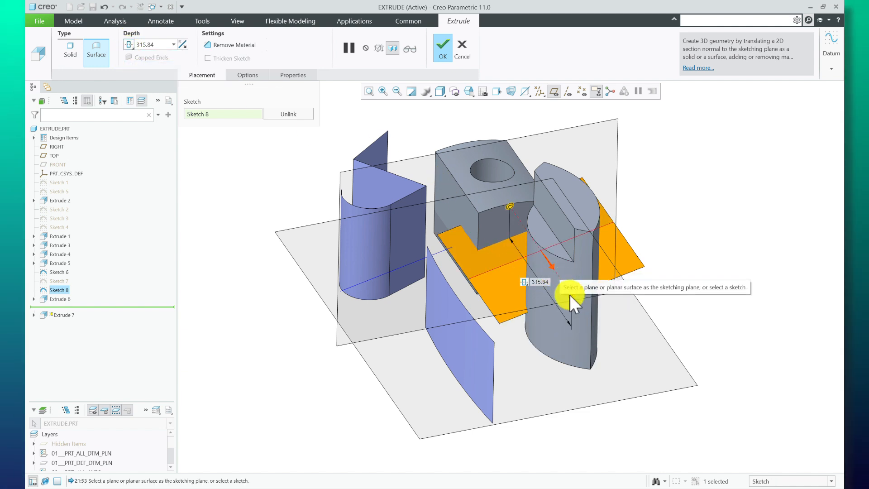
pyautogui.moveTo(569, 294); pyautogui.dragTo(632, 389)
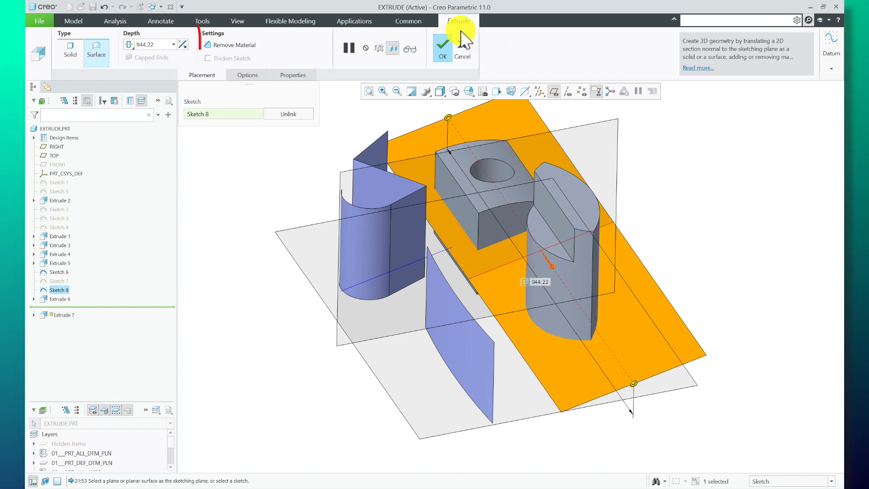
# Step: Set the Sketch 8 extrusion to Solid with Remove Material, cutting away the upper parts of the block and tall solid
pyautogui.click(236, 44)
pyautogui.moveTo(688, 253); pyautogui.dragTo(683, 232, button='middle')
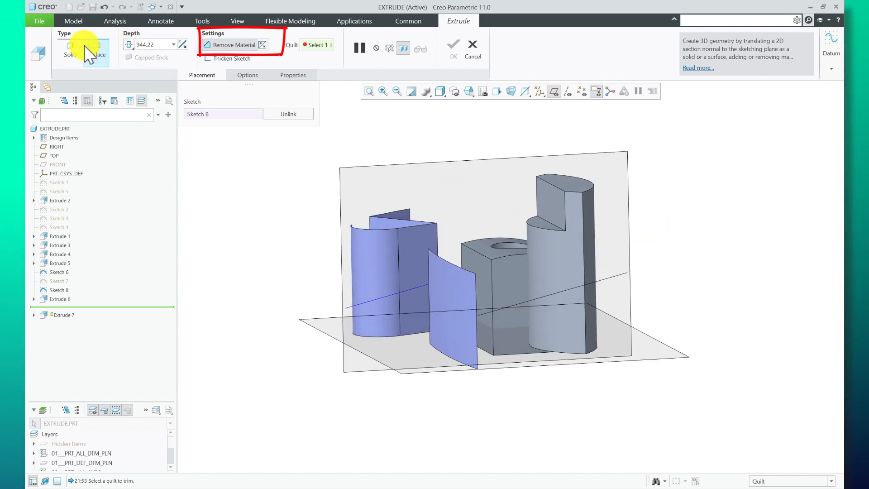
pyautogui.click(70, 50)
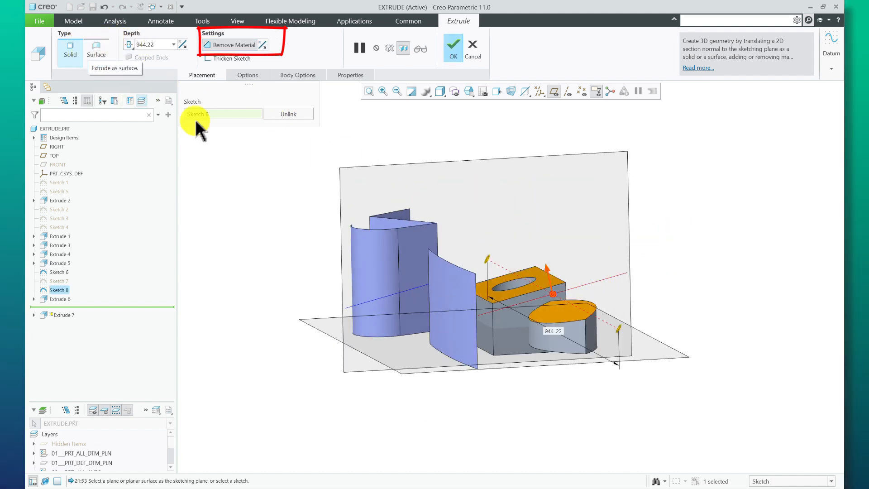
pyautogui.scroll(2, 588, 334)
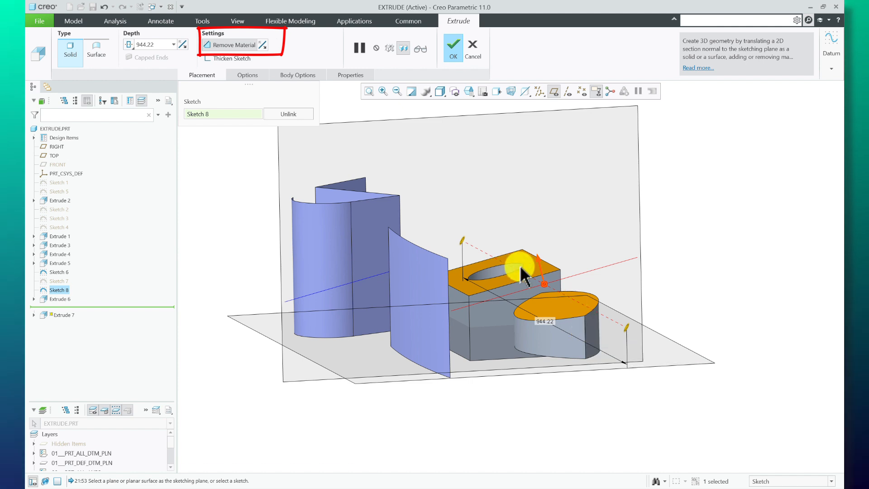
pyautogui.scroll(2, 594, 308)
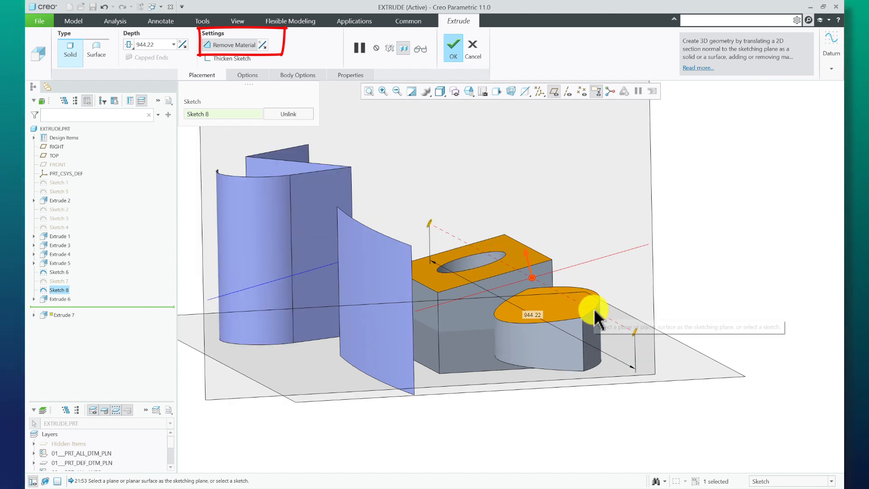
pyautogui.click(102, 45)
pyautogui.click(70, 51)
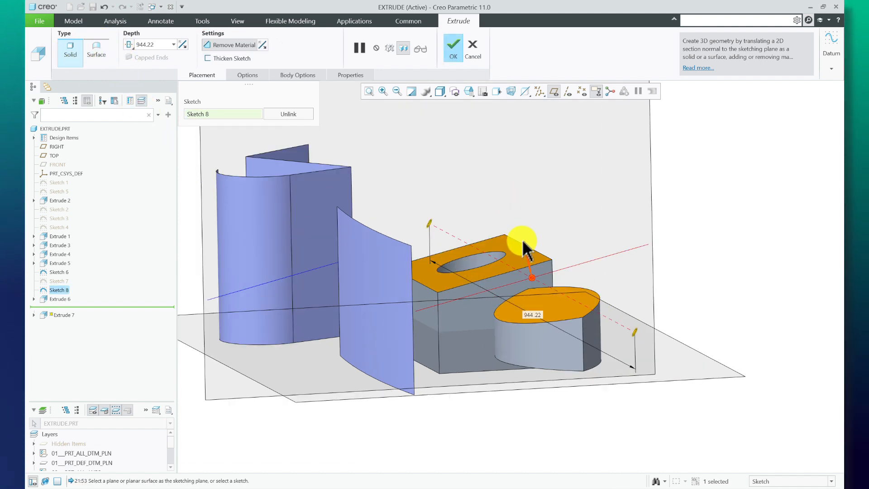
pyautogui.scroll(-2, 517, 270)
pyautogui.scroll(2, 388, 278)
pyautogui.moveTo(387, 277); pyautogui.dragTo(493, 290, button='middle')
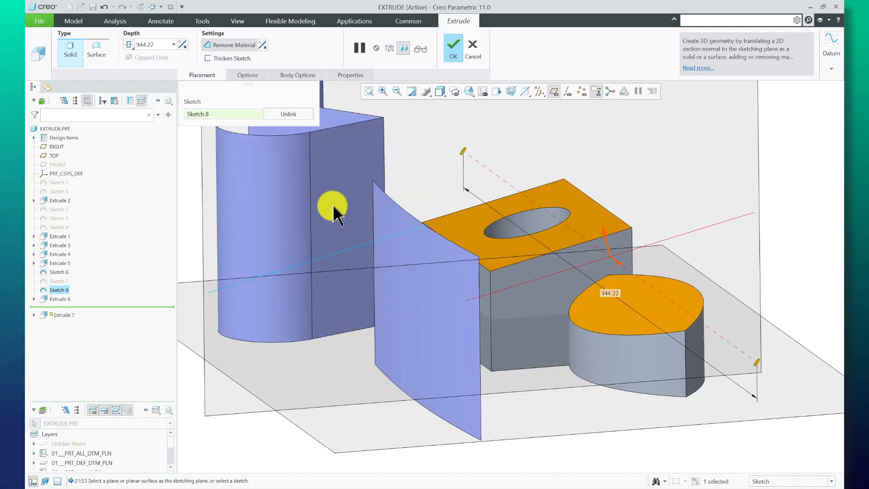
# Step: Flip the material side of the Sketch 8 cut, switch it back to removing the upper parts, and complete the feature
pyautogui.scroll(-2, 515, 236)
pyautogui.moveTo(470, 245); pyautogui.dragTo(467, 221, button='middle')
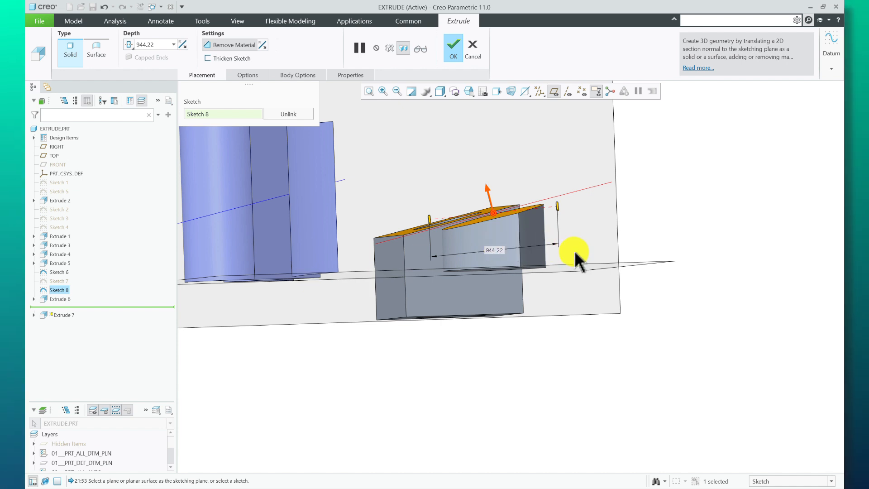
pyautogui.moveTo(575, 252); pyautogui.dragTo(514, 202, button='middle')
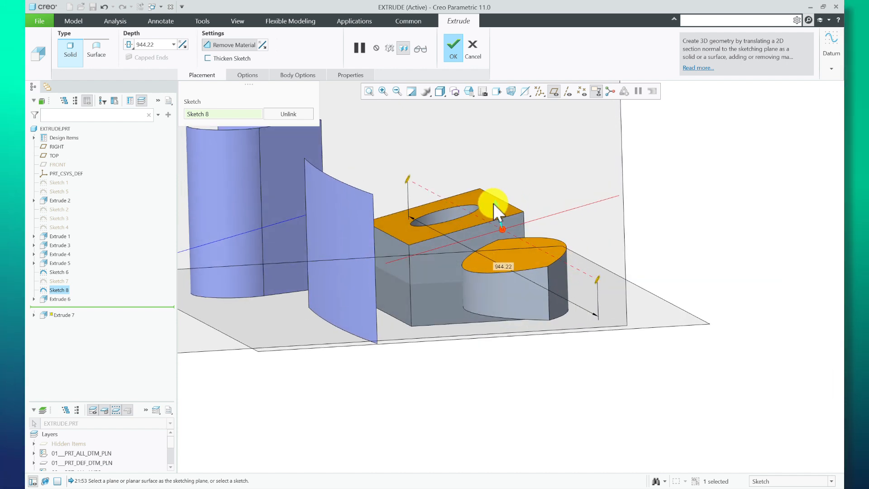
pyautogui.click(493, 204)
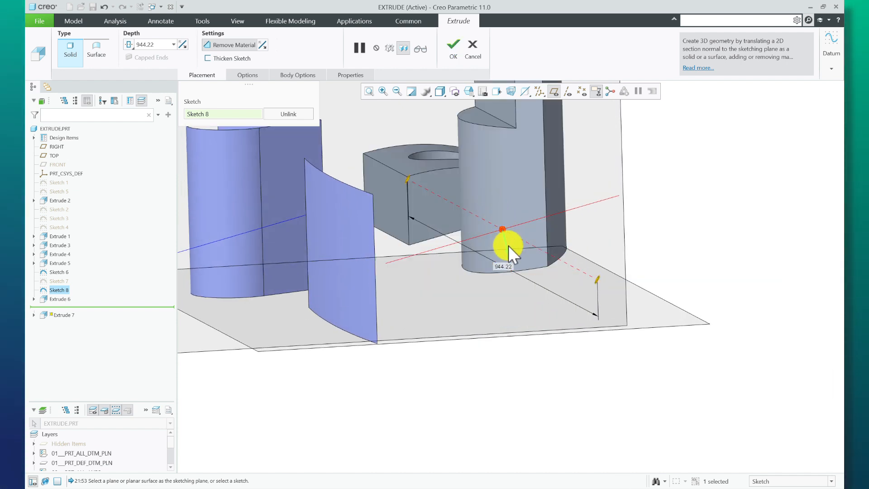
pyautogui.moveTo(509, 246); pyautogui.dragTo(448, 167, button='middle')
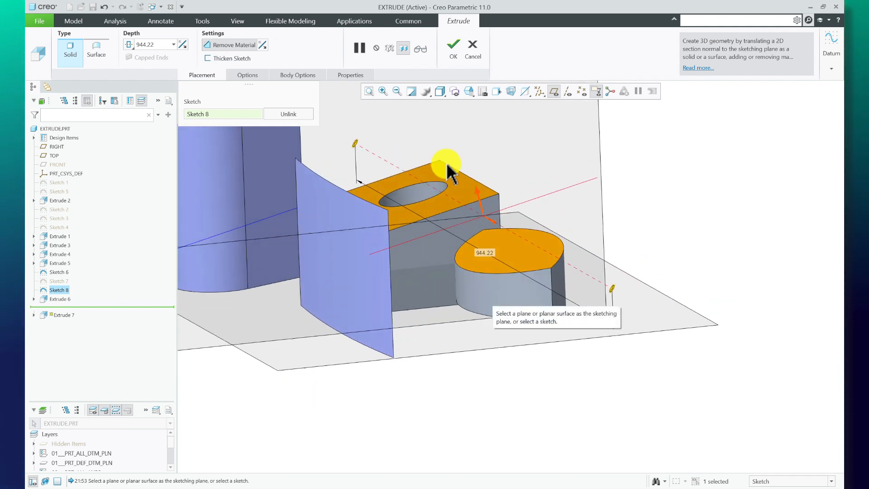
pyautogui.click(454, 45)
# Step: Extrude the inclined line in Sketch 6 as a symmetric surface with a total depth of 1067.88, crossing the existing surfaces, and complete it
pyautogui.moveTo(528, 252); pyautogui.dragTo(413, 200, button='middle')
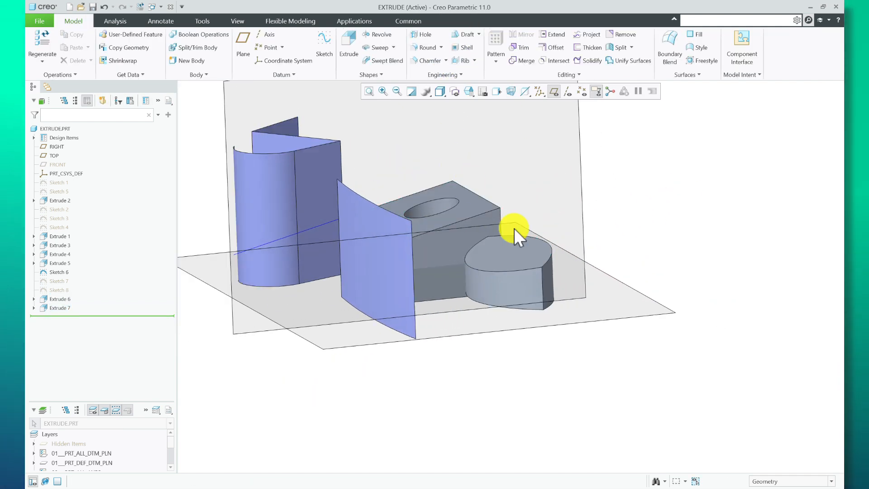
pyautogui.moveTo(589, 266); pyautogui.dragTo(361, 266, button='middle')
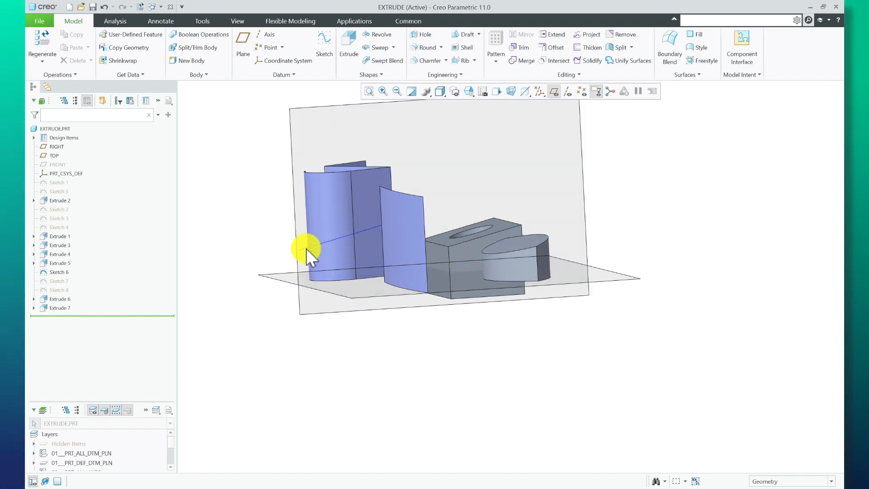
pyautogui.click(306, 247)
pyautogui.click(349, 41)
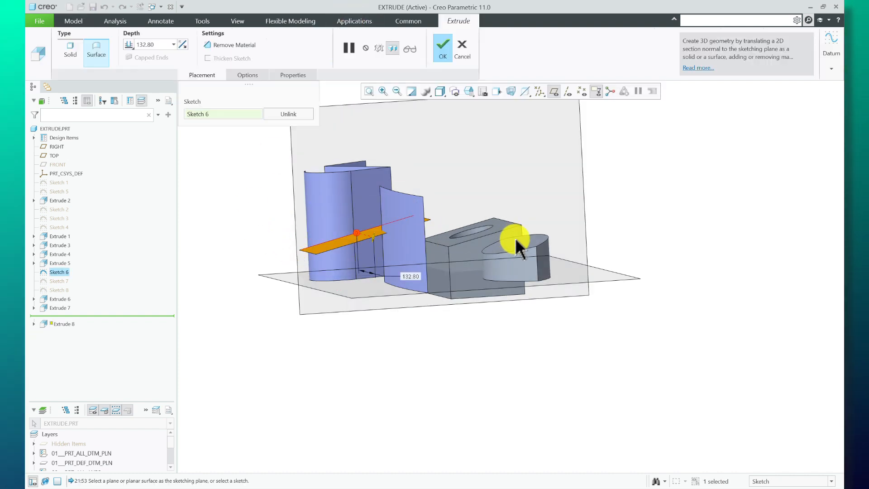
pyautogui.moveTo(515, 237); pyautogui.dragTo(513, 243, button='middle')
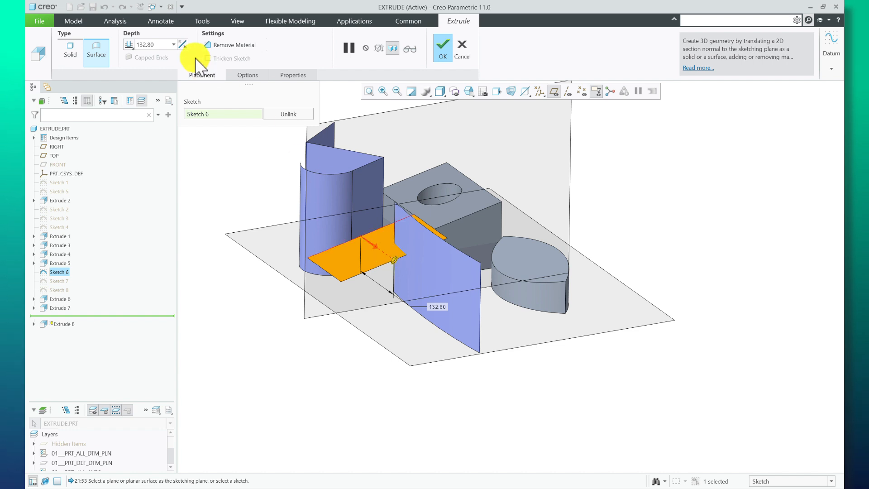
pyautogui.click(140, 66)
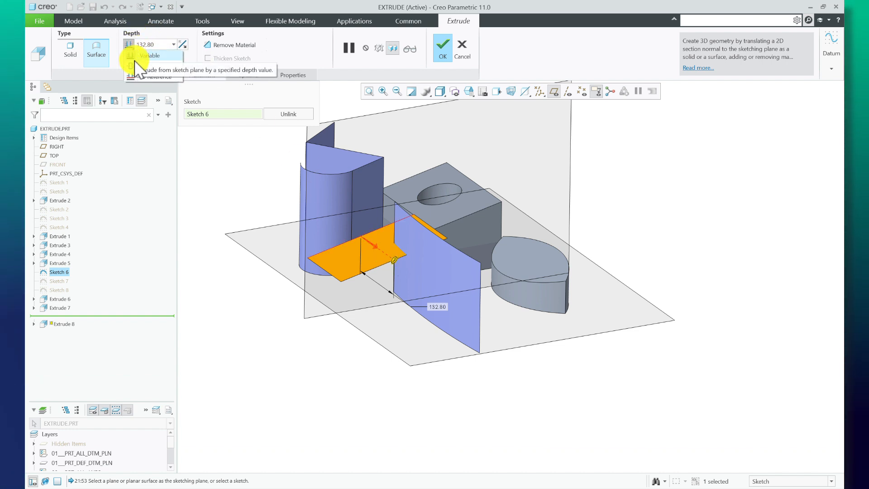
pyautogui.moveTo(378, 252); pyautogui.dragTo(495, 345)
pyautogui.moveTo(590, 228); pyautogui.dragTo(440, 39, button='middle')
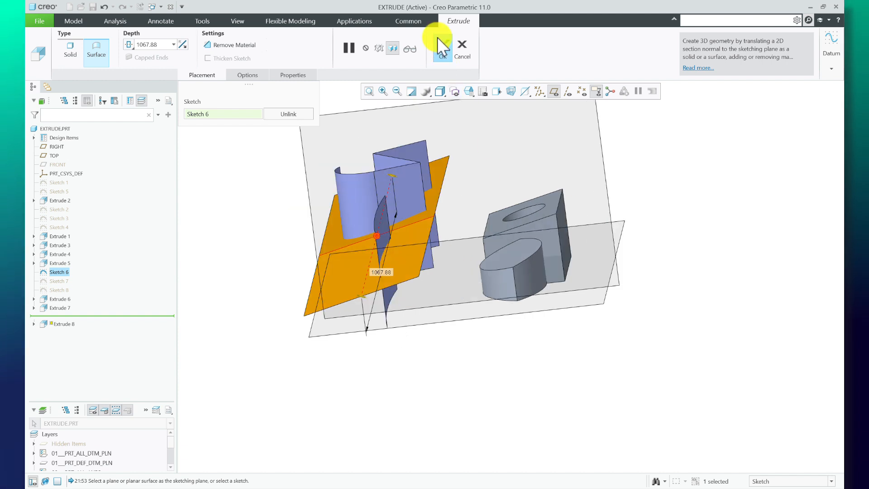
pyautogui.click(441, 45)
# Step: Edit the definition of Extrude 8 and turn on Remove Material for the surface extrusion
pyautogui.rightClick(62, 308)
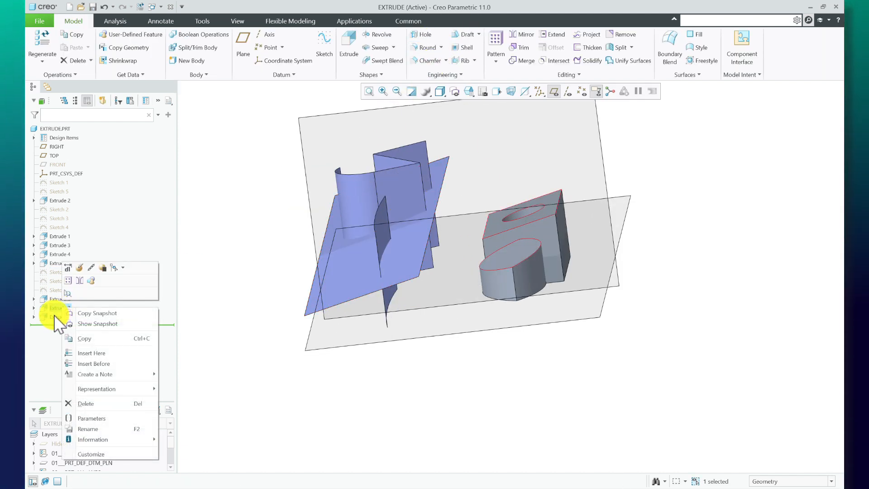
pyautogui.click(55, 319)
pyautogui.rightClick(55, 317)
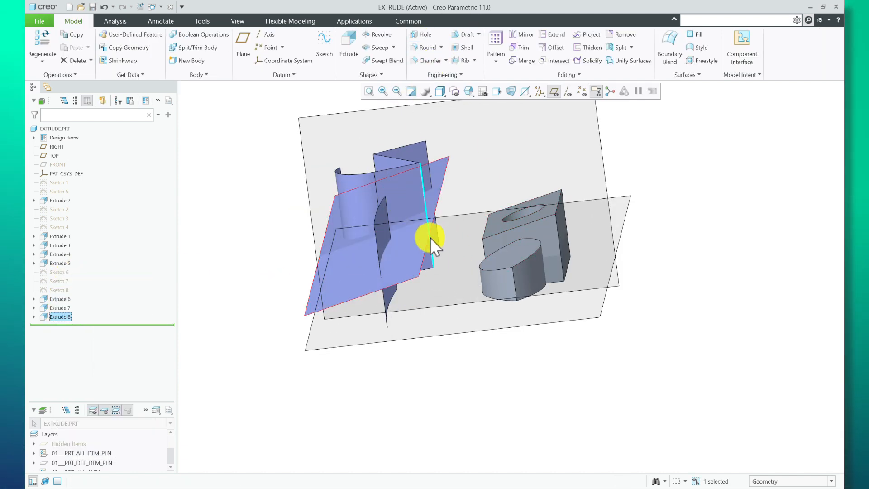
pyautogui.click(61, 317)
pyautogui.click(81, 274)
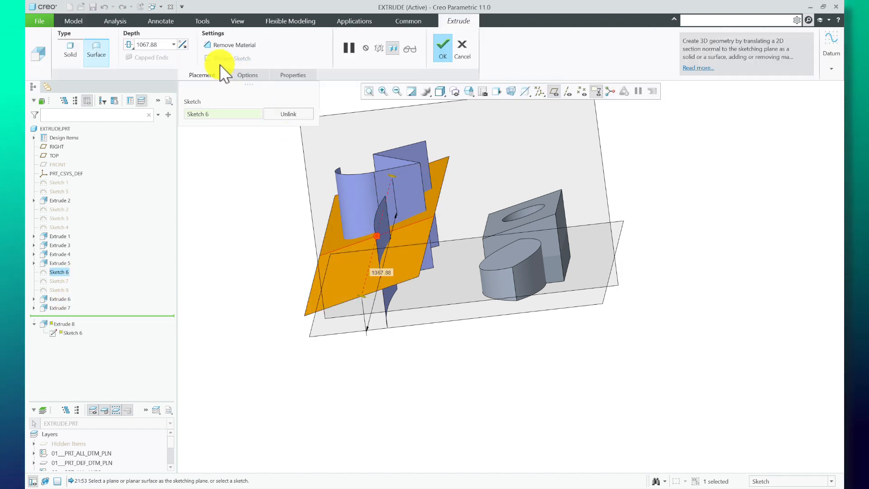
pyautogui.click(215, 45)
pyautogui.moveTo(516, 303)
pyautogui.mouseDown(button='middle')
pyautogui.moveTo(523, 295)
pyautogui.moveTo(511, 308)
pyautogui.mouseUp(button='middle')
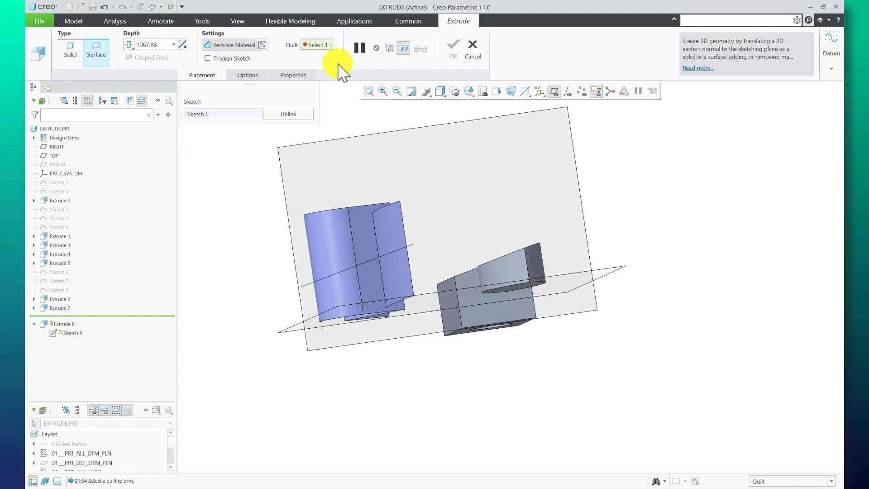
# Step: Choose the single curved surface as the quilt to trim, and flip the removed side to its upper part and back
pyautogui.click(399, 280)
pyautogui.moveTo(355, 362); pyautogui.dragTo(374, 295, button='middle')
pyautogui.click(330, 278)
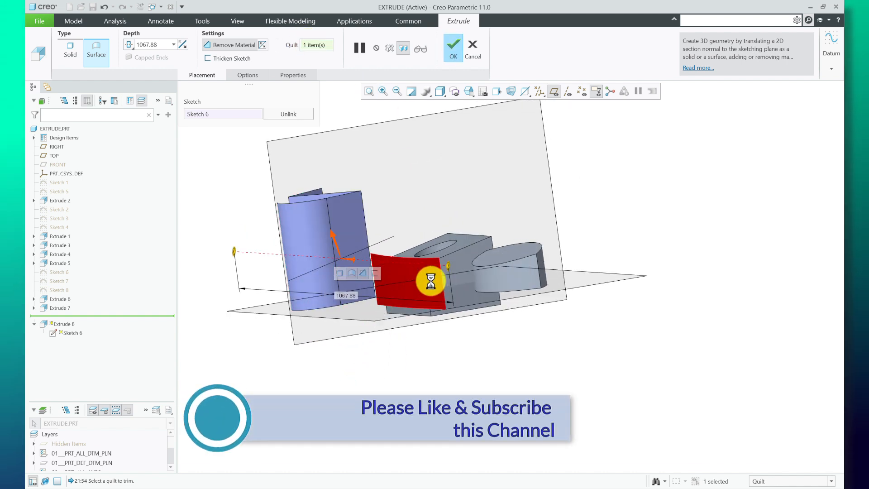
pyautogui.click(334, 233)
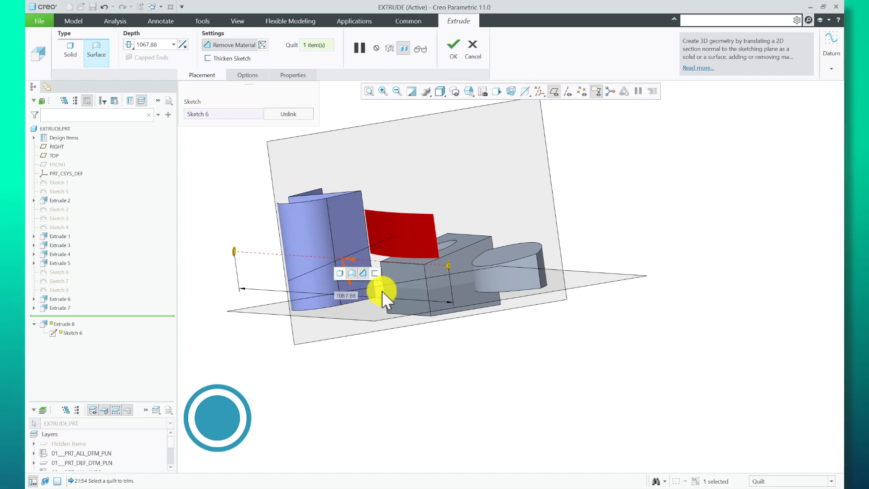
pyautogui.scroll(-2, 366, 316)
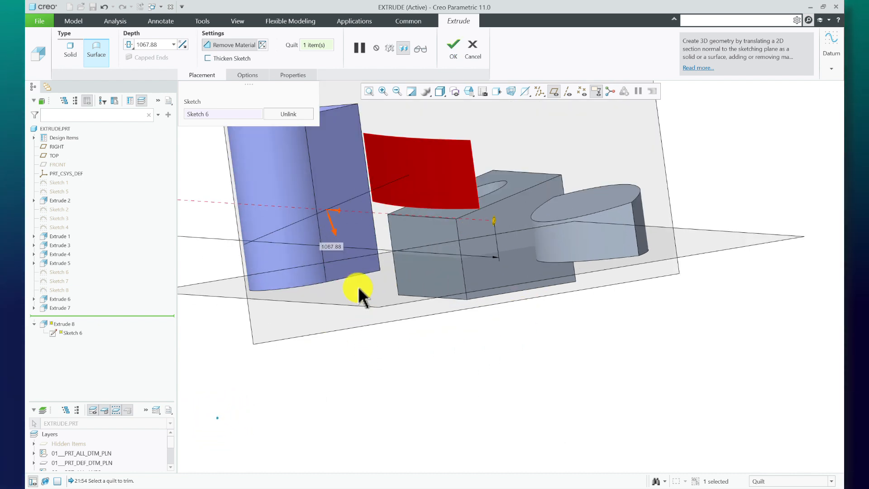
pyautogui.click(336, 232)
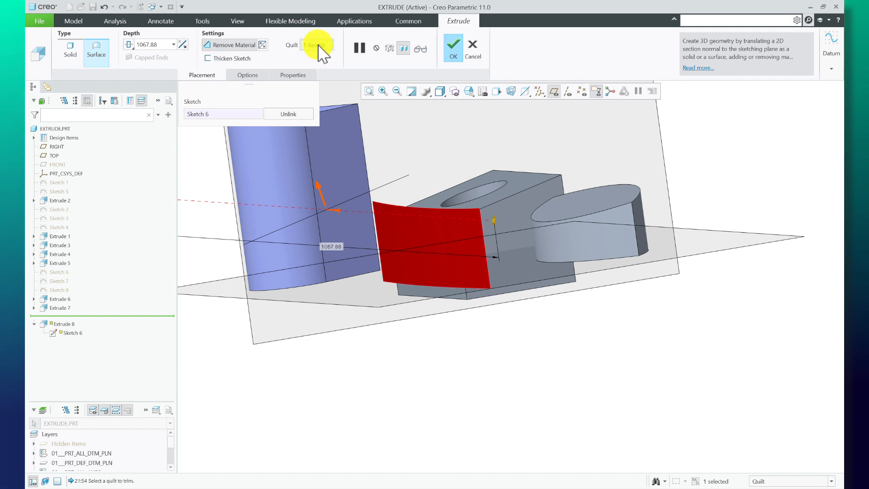
# Step: Replace the trimmed quilt with the tall multi-sided surface, removing its upper part, and complete the redefined feature
pyautogui.rightClick(306, 48)
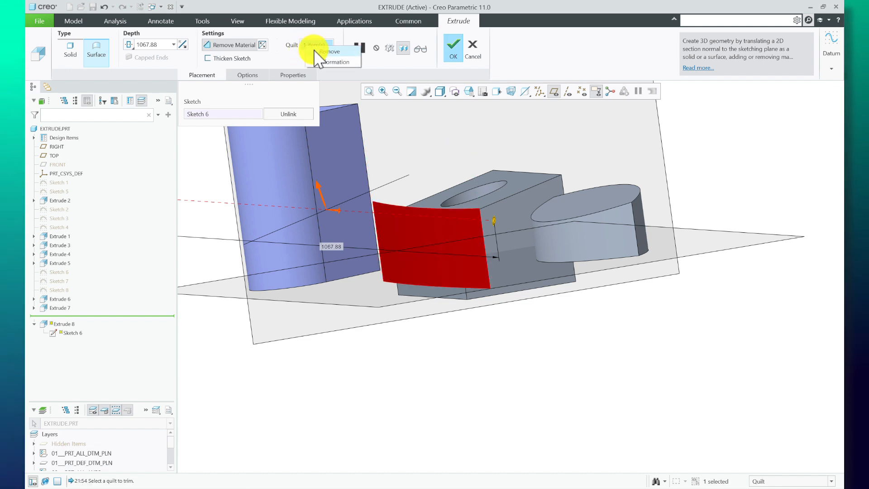
pyautogui.click(315, 51)
pyautogui.click(299, 251)
pyautogui.moveTo(300, 251); pyautogui.dragTo(373, 345, button='middle')
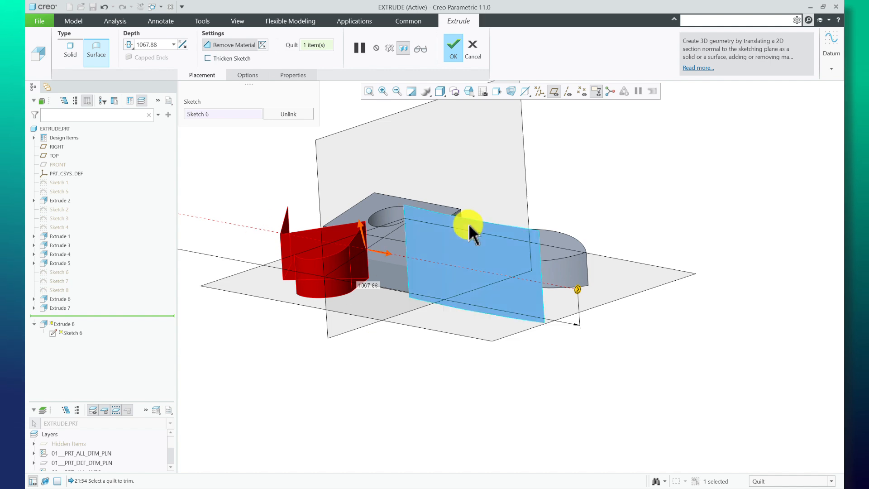
pyautogui.scroll(3, 393, 251)
pyautogui.click(462, 53)
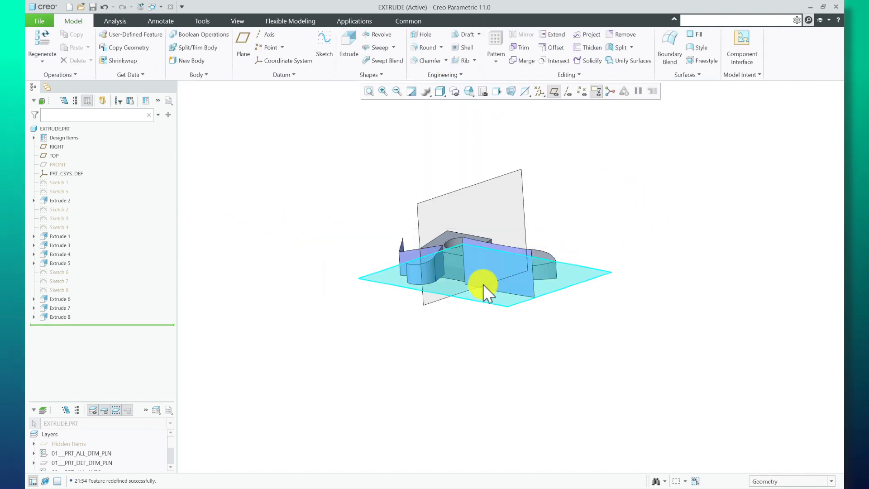
pyautogui.moveTo(479, 283); pyautogui.dragTo(455, 279, button='middle')
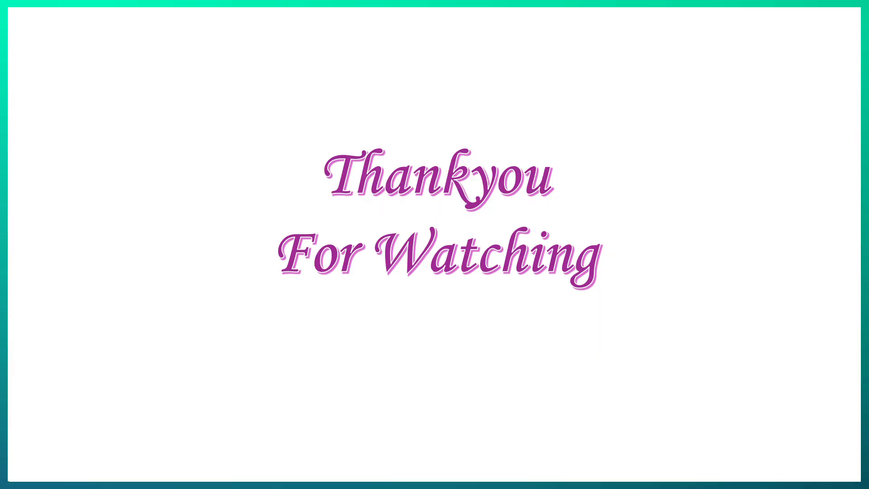